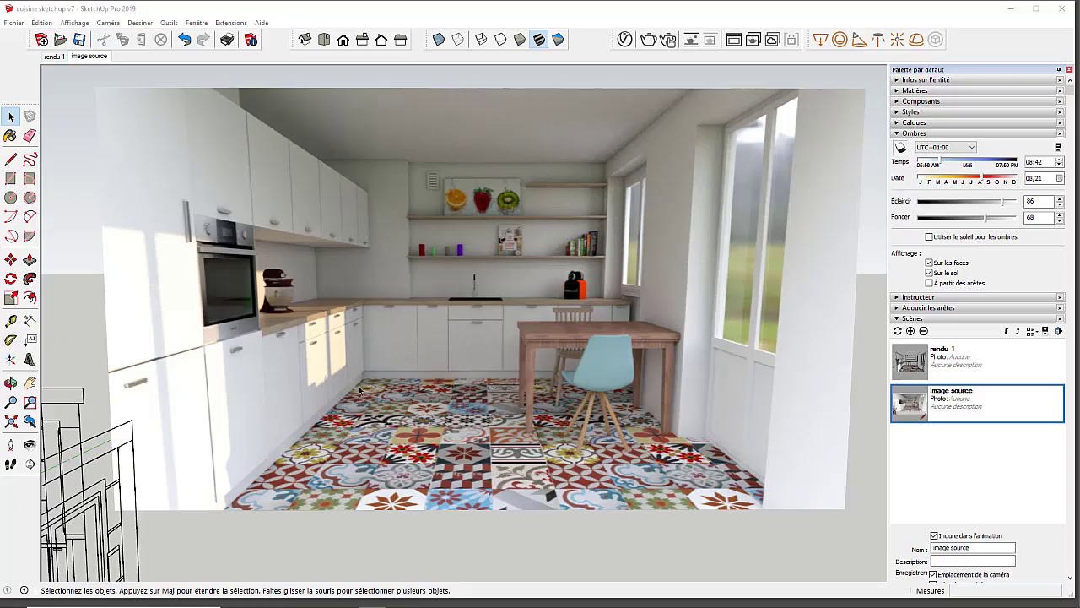
Examine the daylight, furniture and floor tiles in the reference kitchen image.
scroll(399, 352, "down", 4)
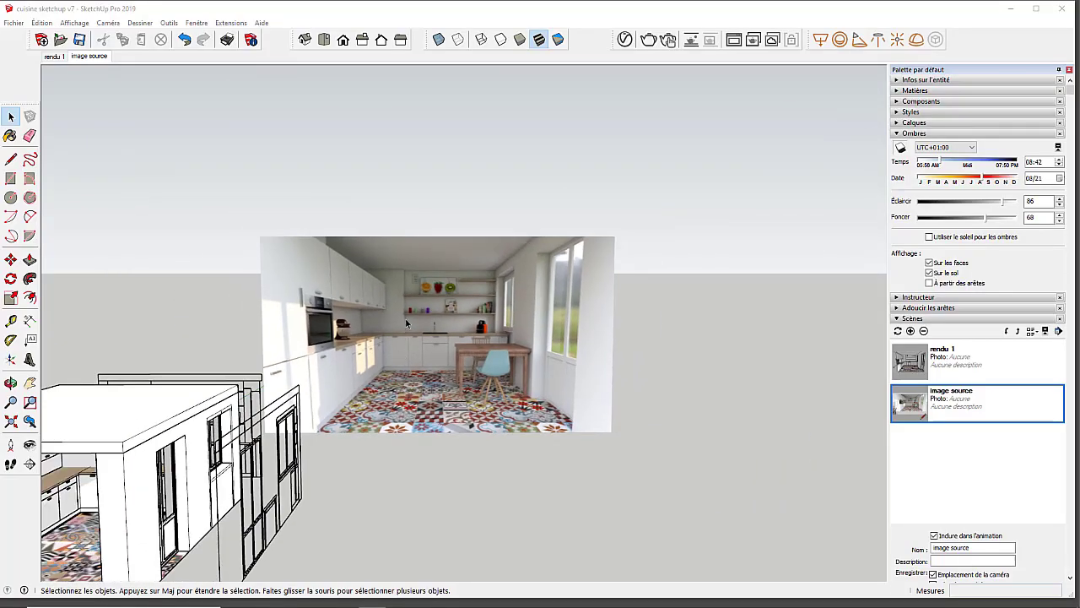
scroll(399, 352, "down", 3)
scroll(403, 319, "up", 6)
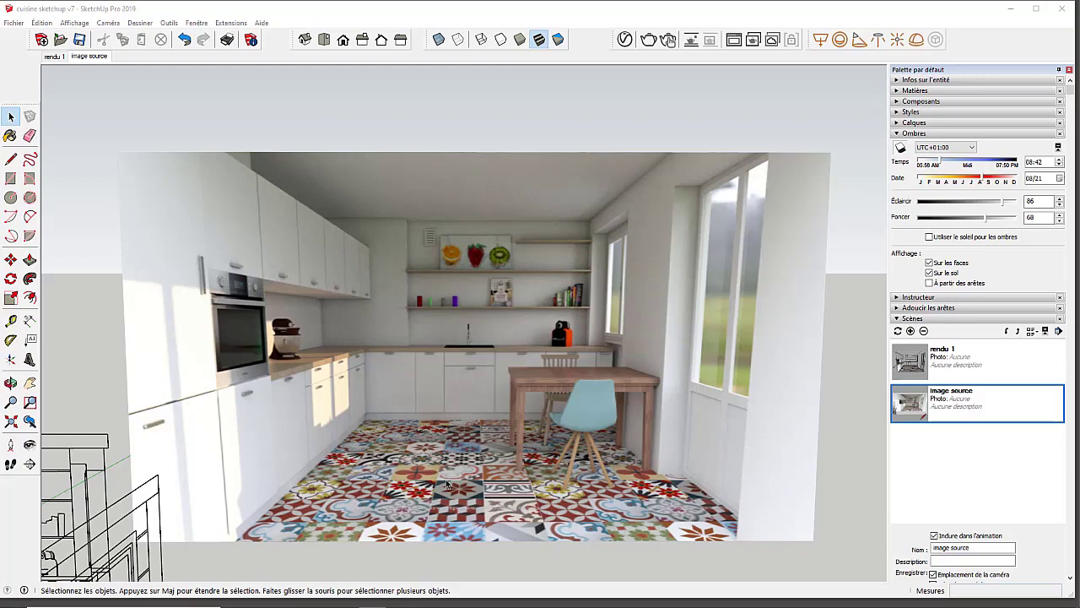
scroll(447, 482, "down", 2)
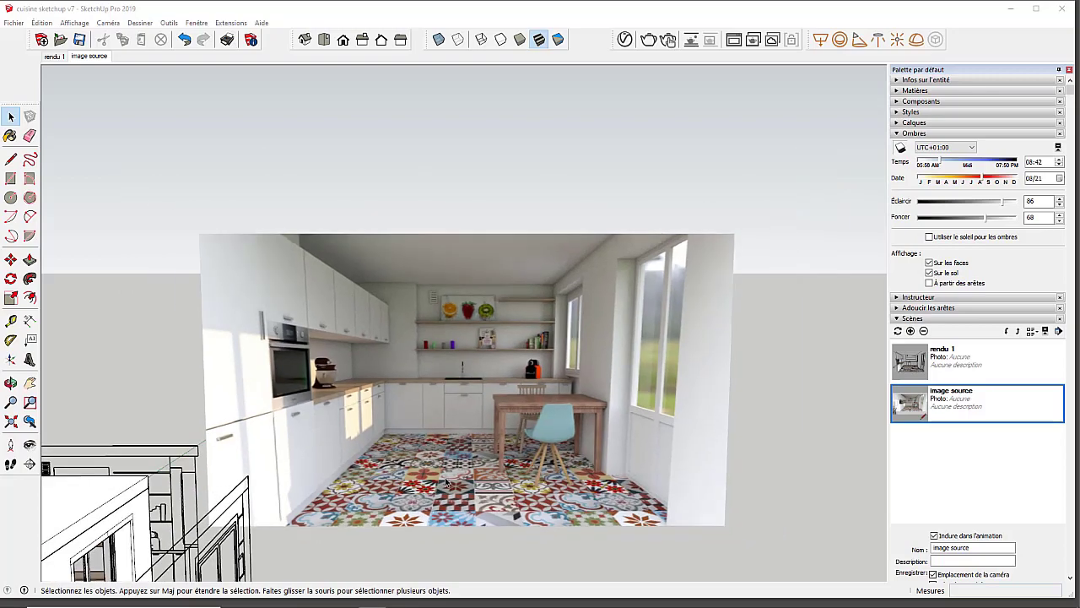
scroll(438, 467, "up", 2)
scroll(432, 413, "down", 2)
scroll(430, 407, "up", 3)
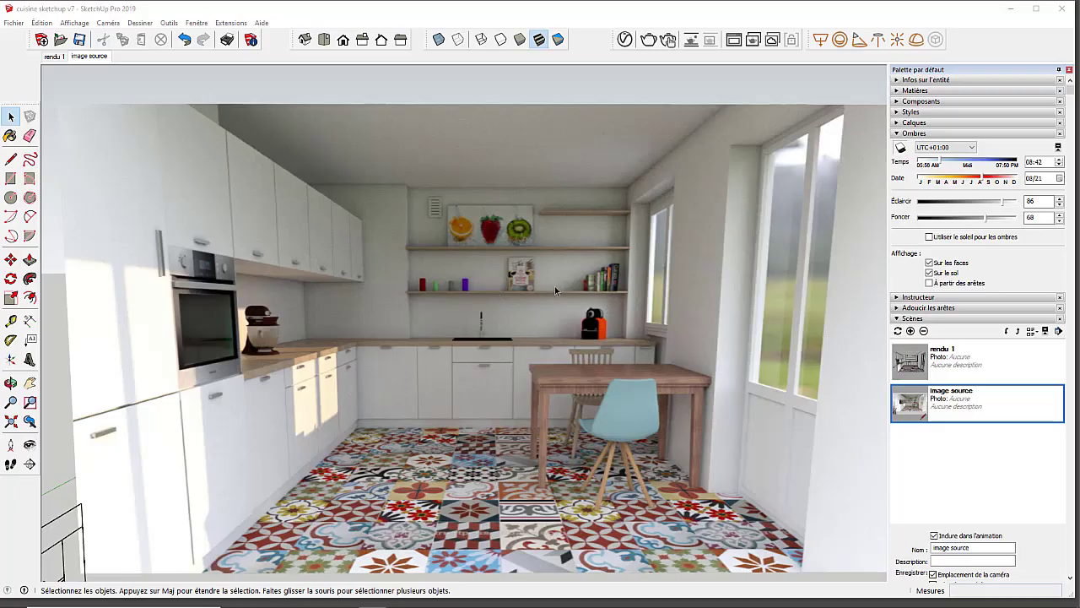
Examine the kitchen model beside the reference image, from the overall volume to the cabinets and window wall inside.
scroll(555, 286, "down", 10)
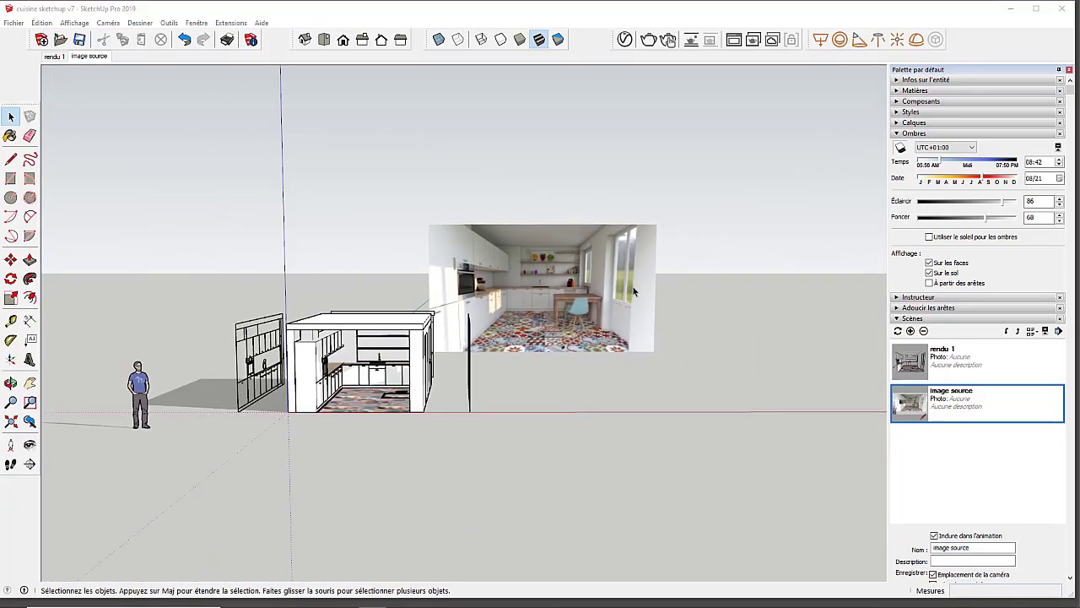
scroll(634, 291, "up", 4)
scroll(603, 315, "down", 4)
scroll(354, 386, "up", 10)
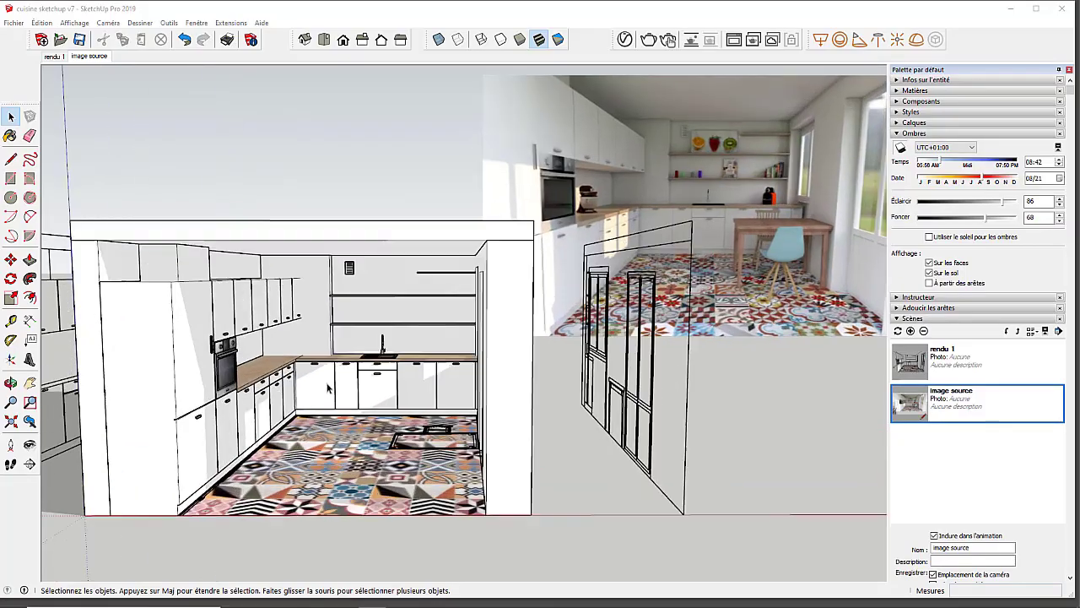
middle_click_drag(393, 389, 437, 387)
scroll(434, 379, "down", 6)
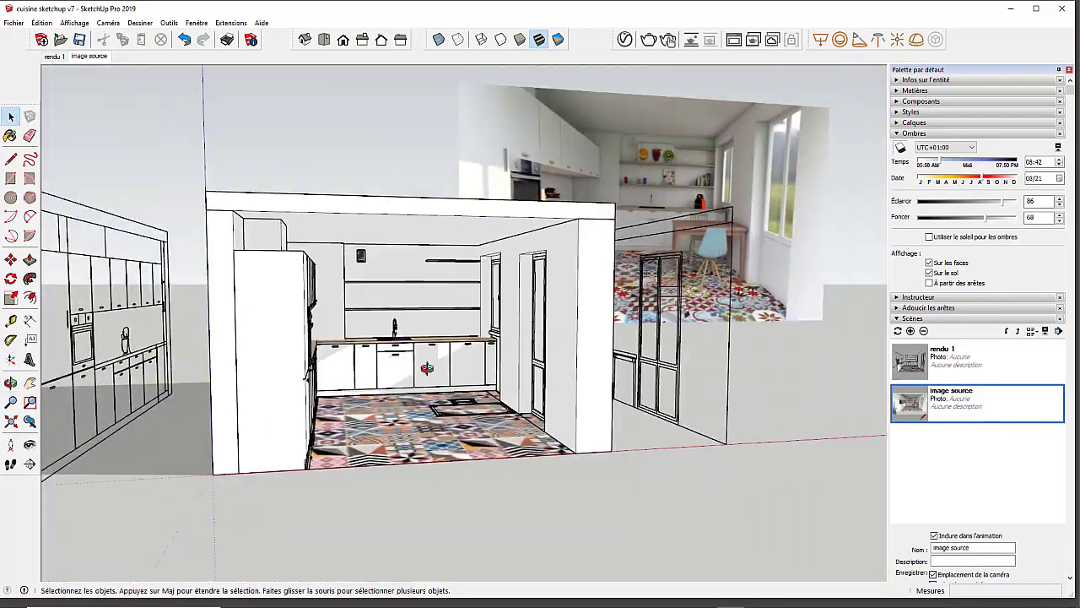
scroll(433, 370, "up", 5)
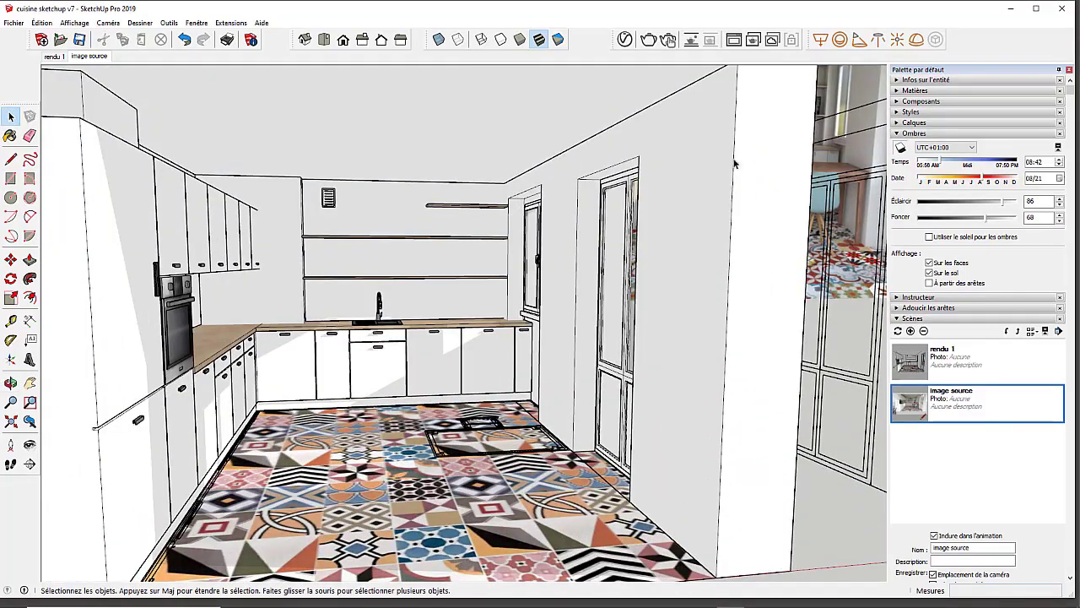
Check that the V-Ray Lights toolbar is enabled in the toolbar list, and dock it back next to the V-Ray toolbar.
left_click_drag(803, 39, 316, 134)
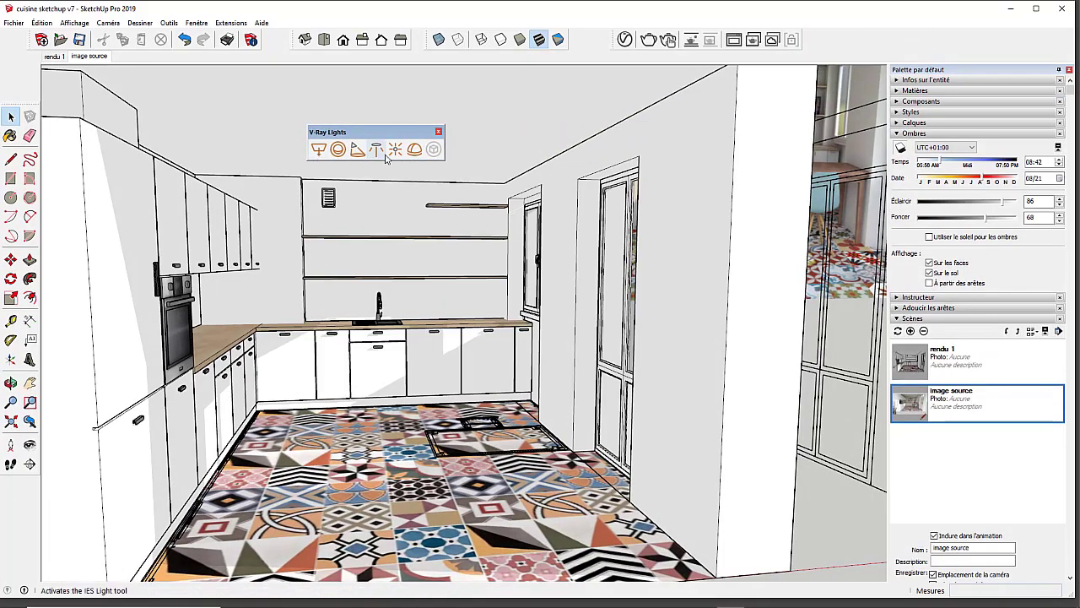
left_click(74, 23)
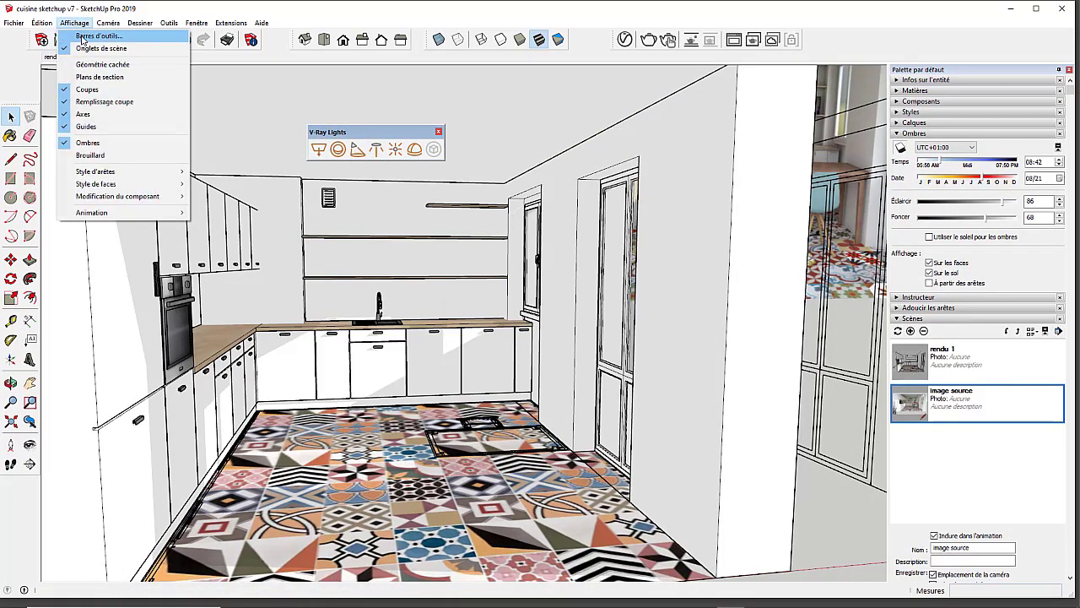
left_click(94, 35)
left_click_drag(551, 299, 551, 354)
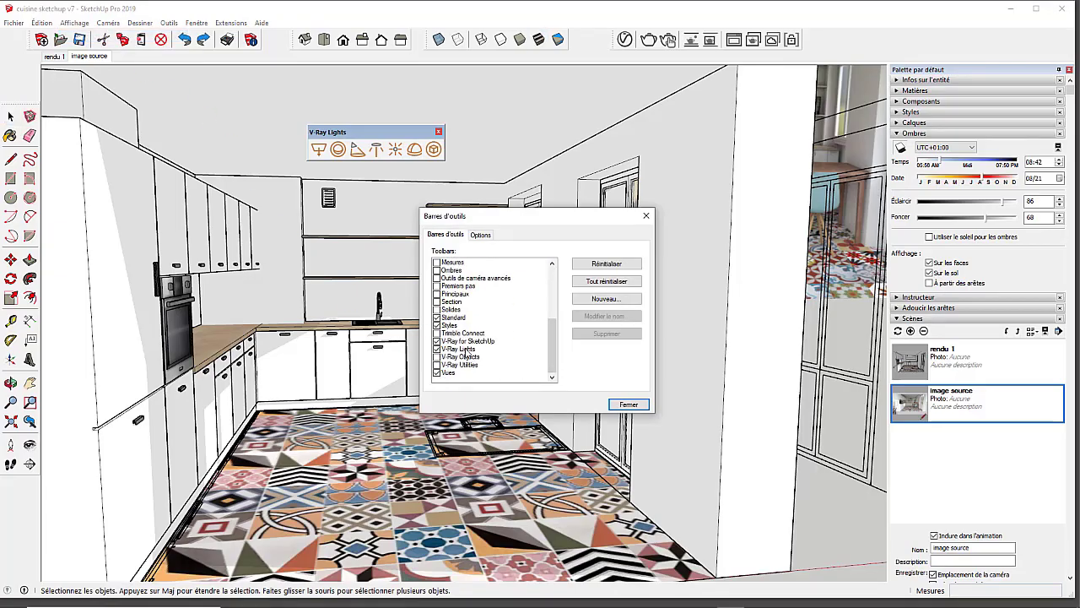
left_click(629, 404)
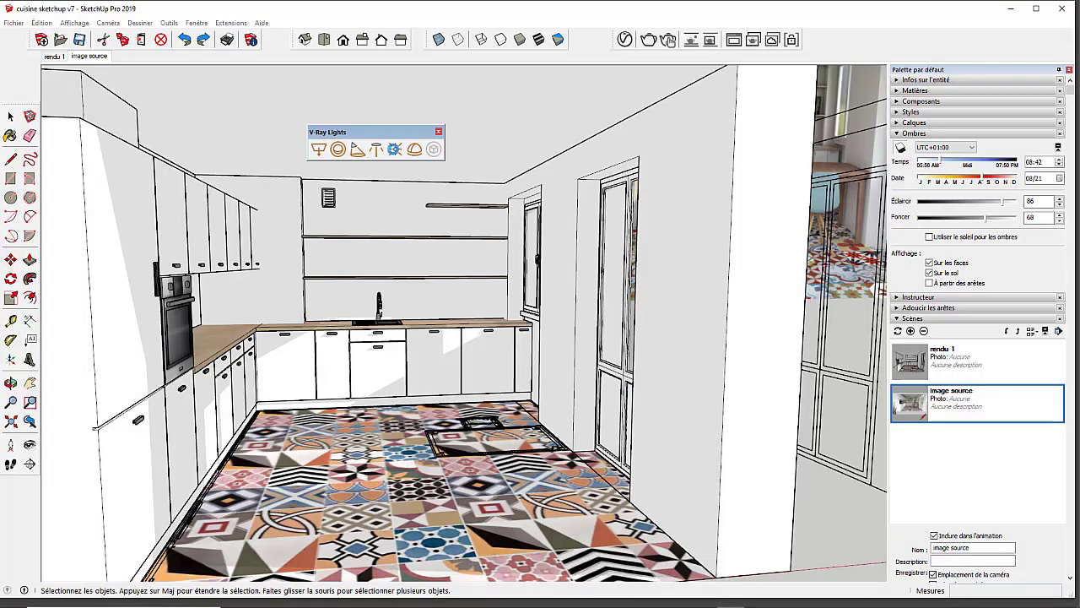
left_click_drag(384, 133, 903, 39)
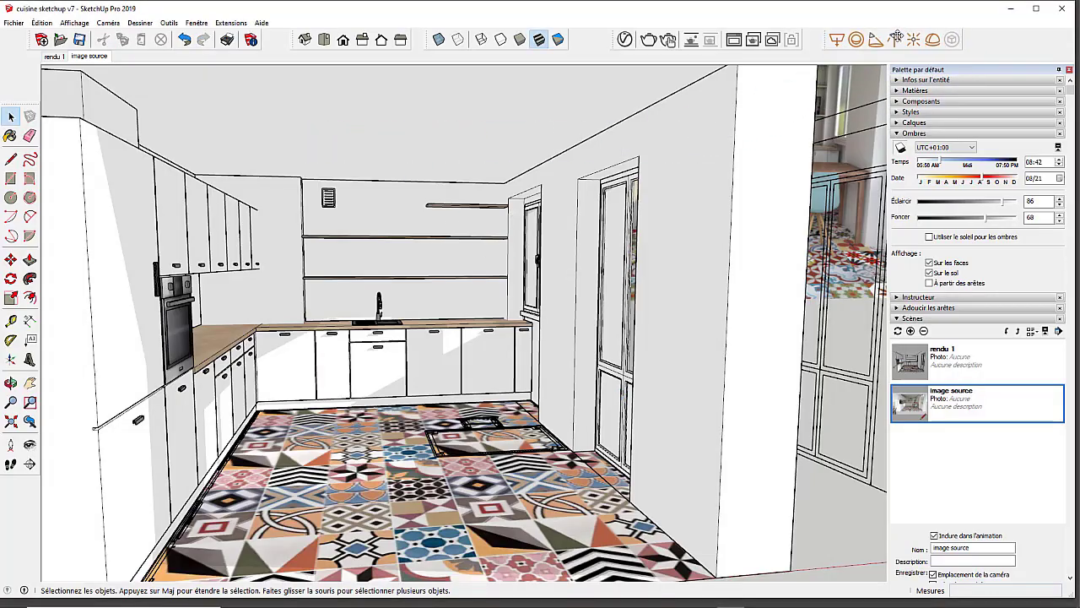
Place a V-Ray dome light on the tiled floor in the middle of the kitchen.
left_click(939, 43)
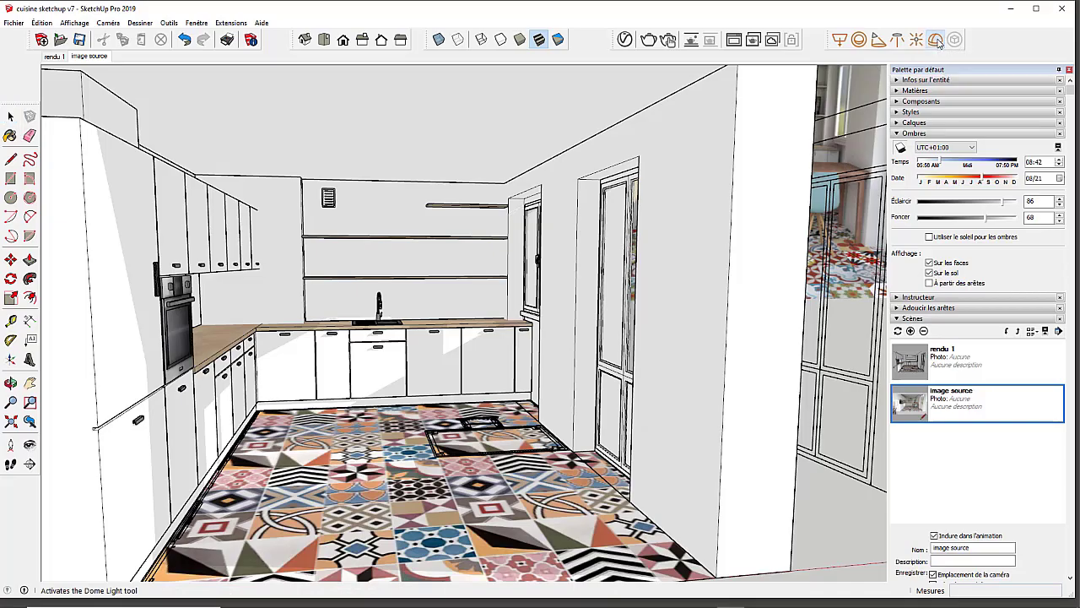
scroll(496, 370, "down", 3)
scroll(448, 435, "up", 2)
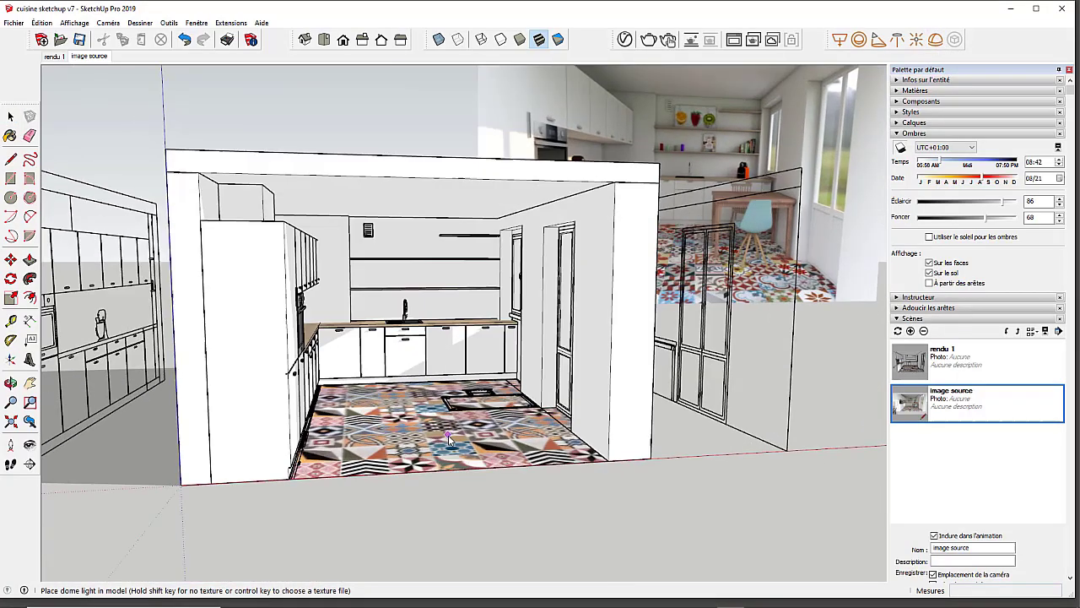
scroll(448, 435, "up", 2)
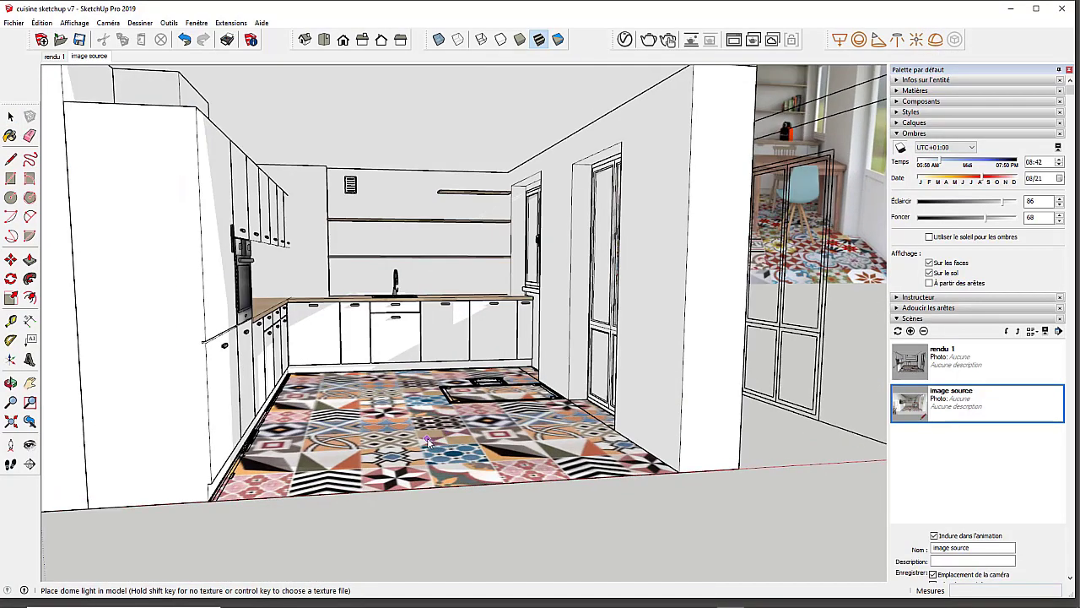
left_click(427, 432)
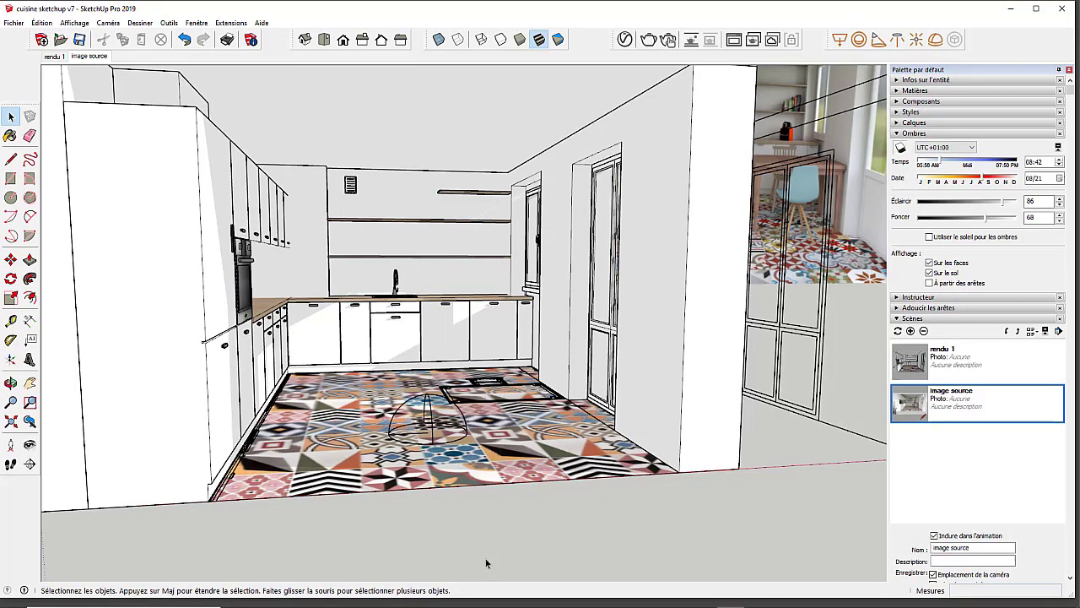
middle_click_drag(401, 498, 444, 432)
scroll(444, 431, "up", 3)
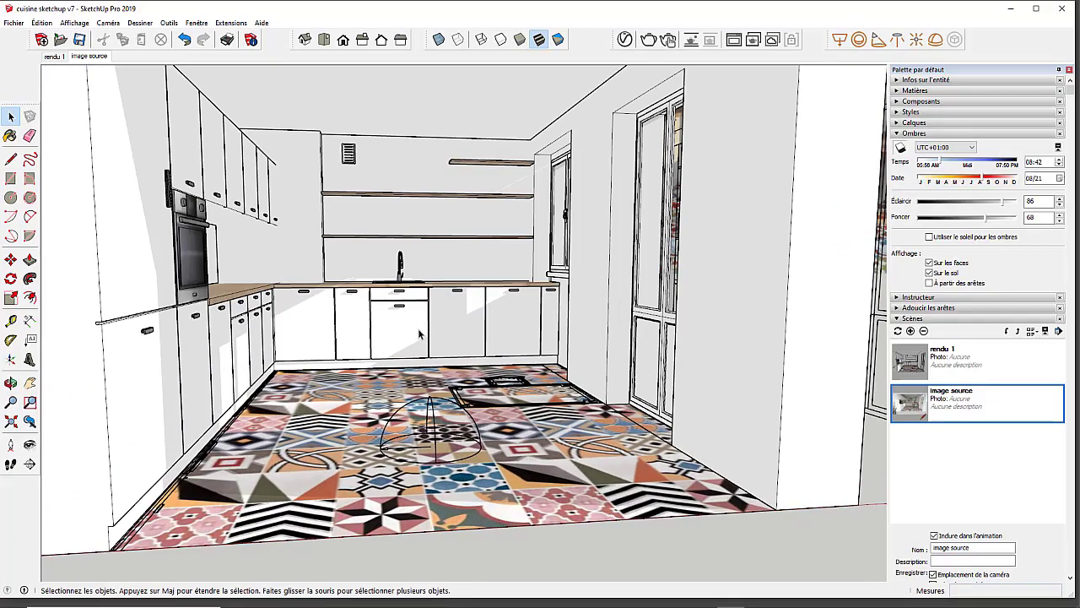
scroll(424, 341, "up", 1)
scroll(436, 334, "down", 3)
scroll(433, 334, "up", 2)
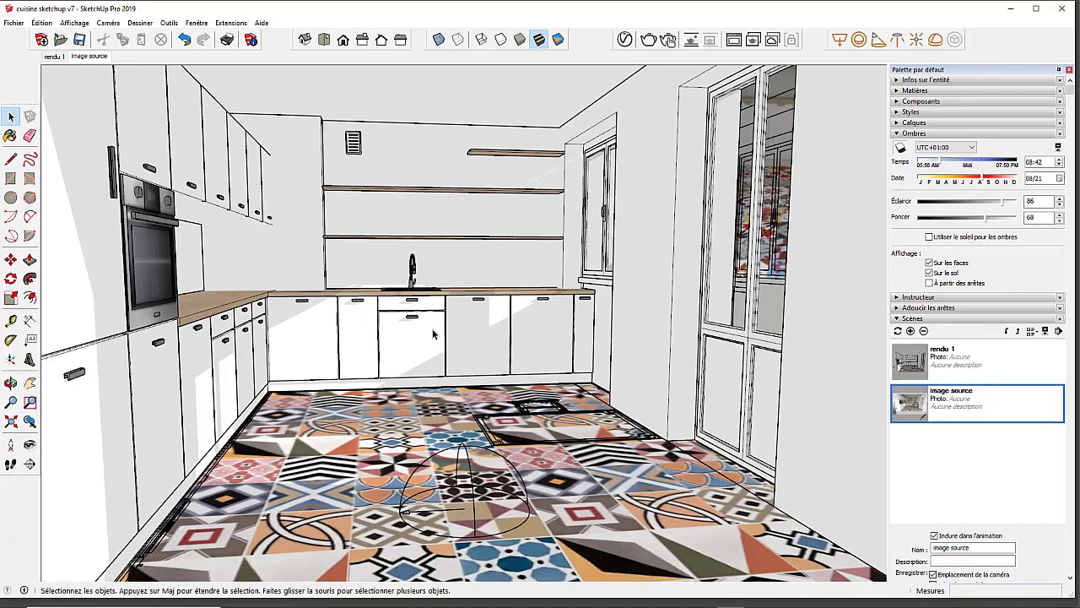
From the rendu 1 scene, move the dome light about 62 cm across the floor towards the back cabinets.
left_click(54, 56)
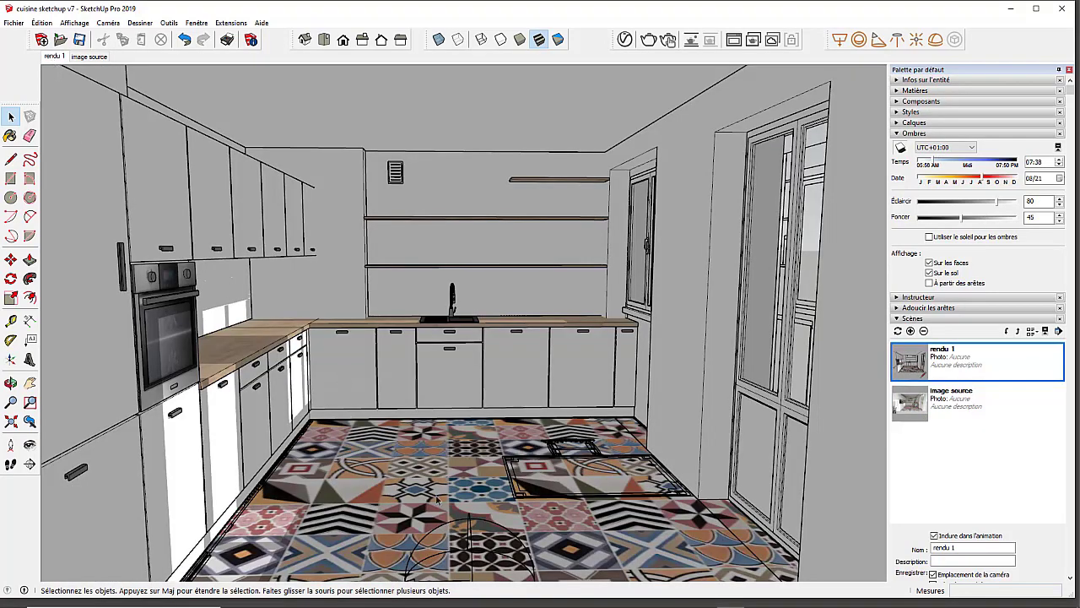
left_click(470, 528)
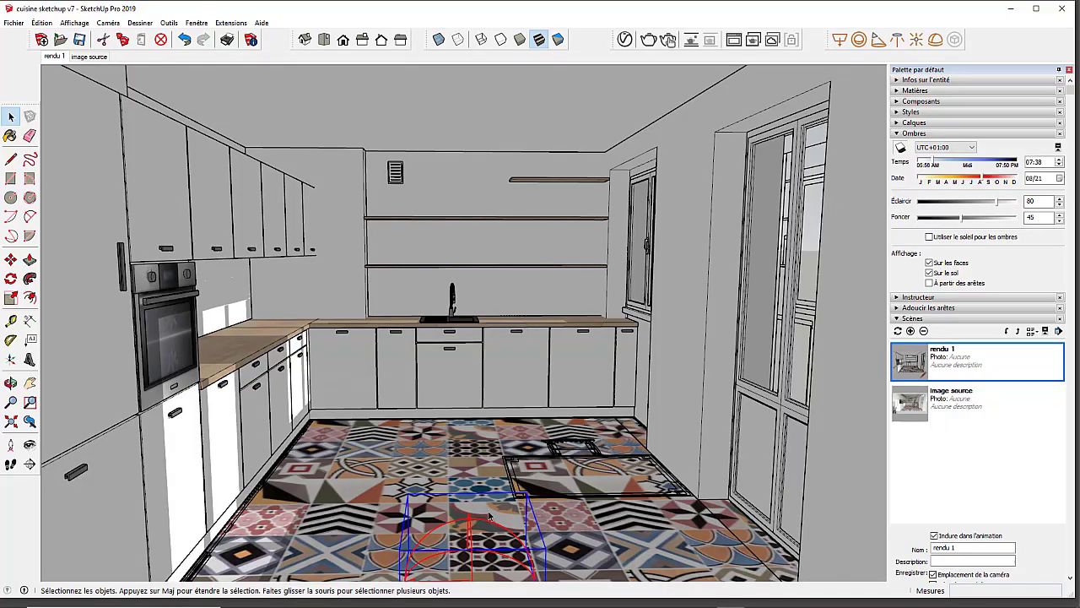
left_click(10, 260)
scroll(361, 326, "down", 3)
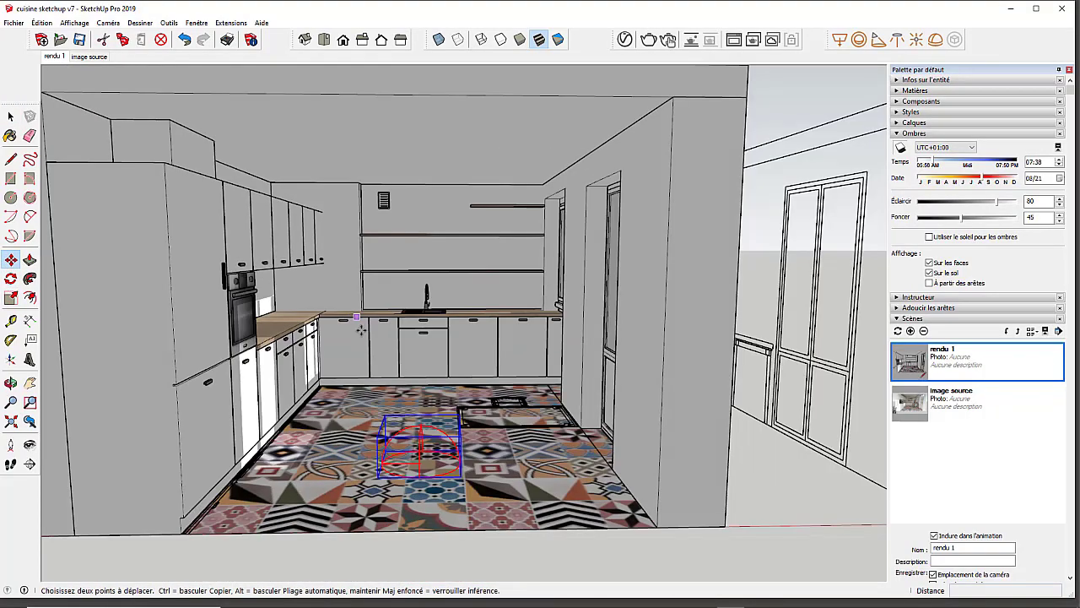
middle_click_drag(368, 383, 217, 460)
left_click(185, 487)
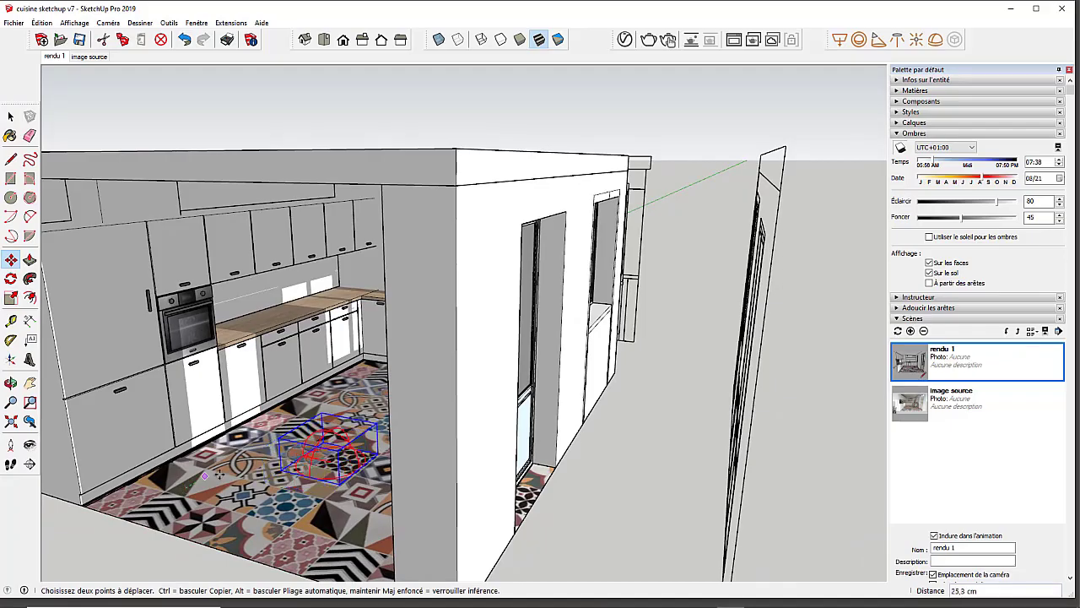
left_click(245, 459)
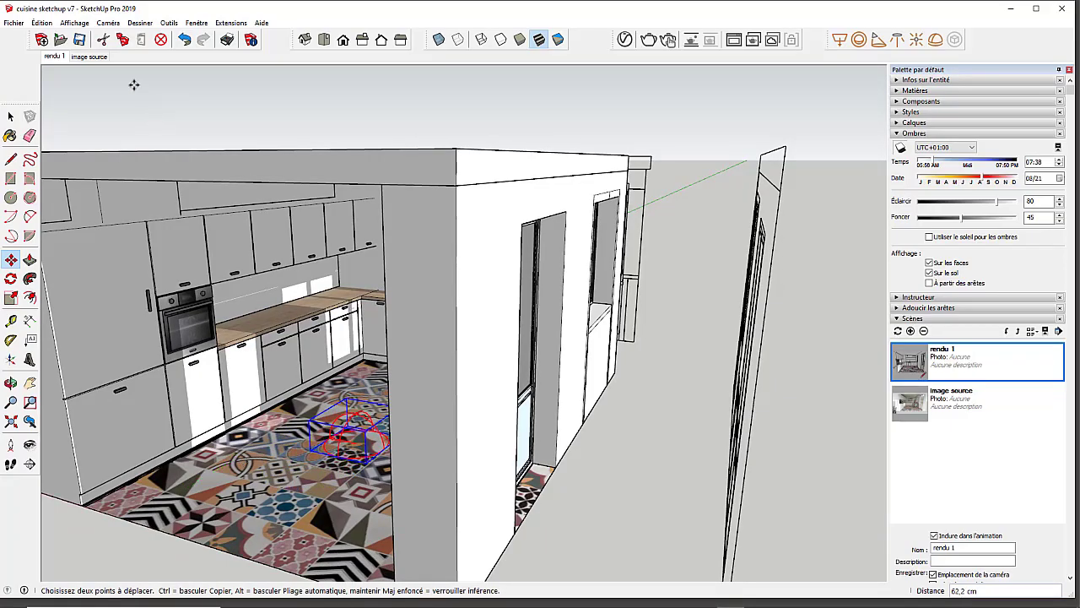
Restore the rendu 1 scene view and start a V-Ray interactive render, with the frame buffer moved clear of the floor.
left_click(53, 55)
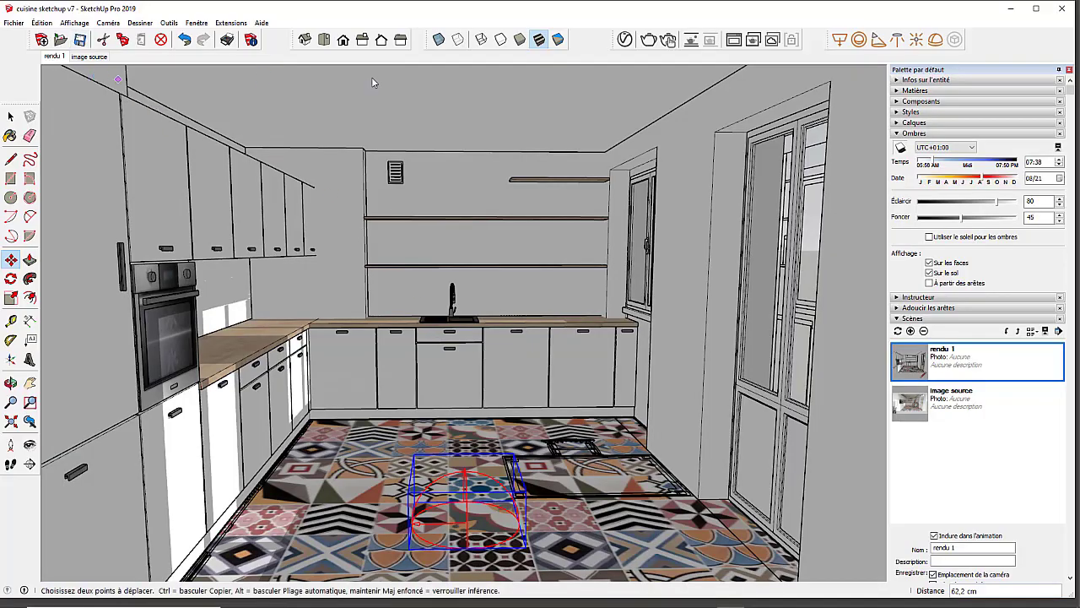
left_click(669, 43)
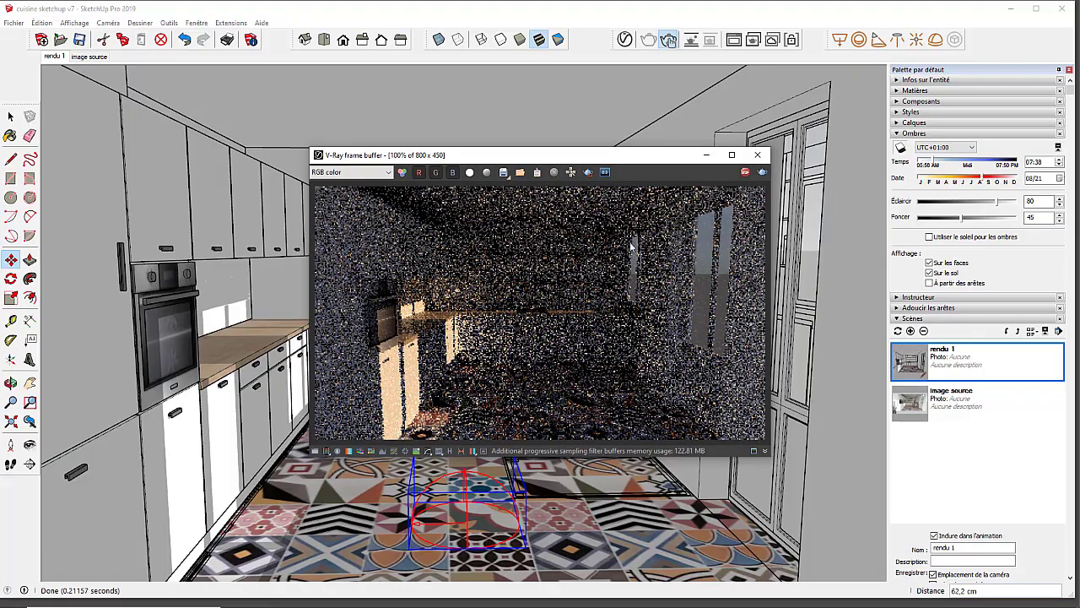
left_click_drag(562, 156, 776, 98)
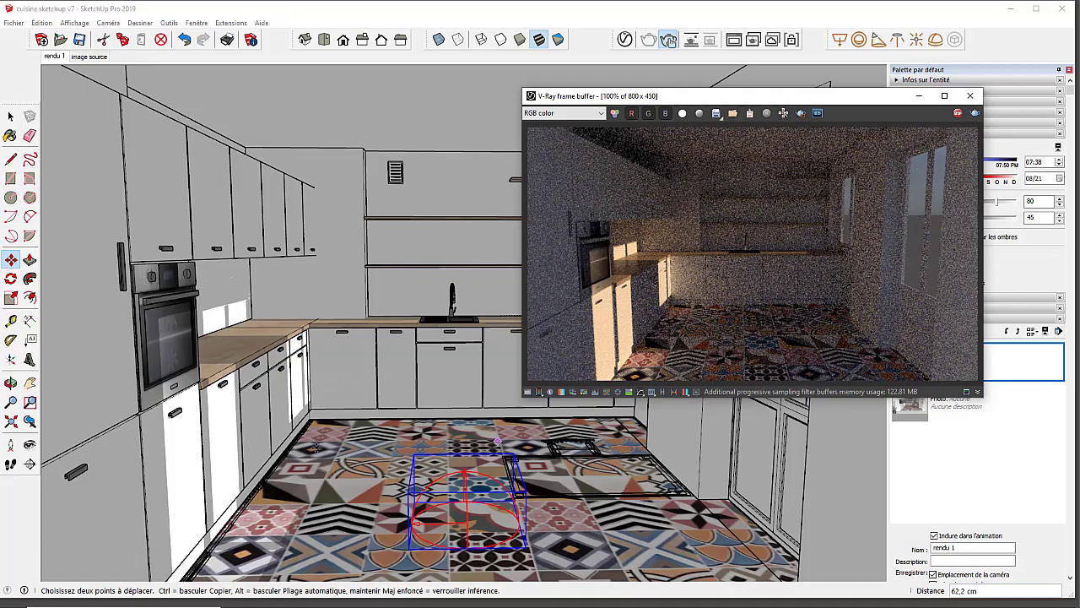
Delete the dome light to compare the interactive render, and place a new one on the kitchen floor.
key("space")
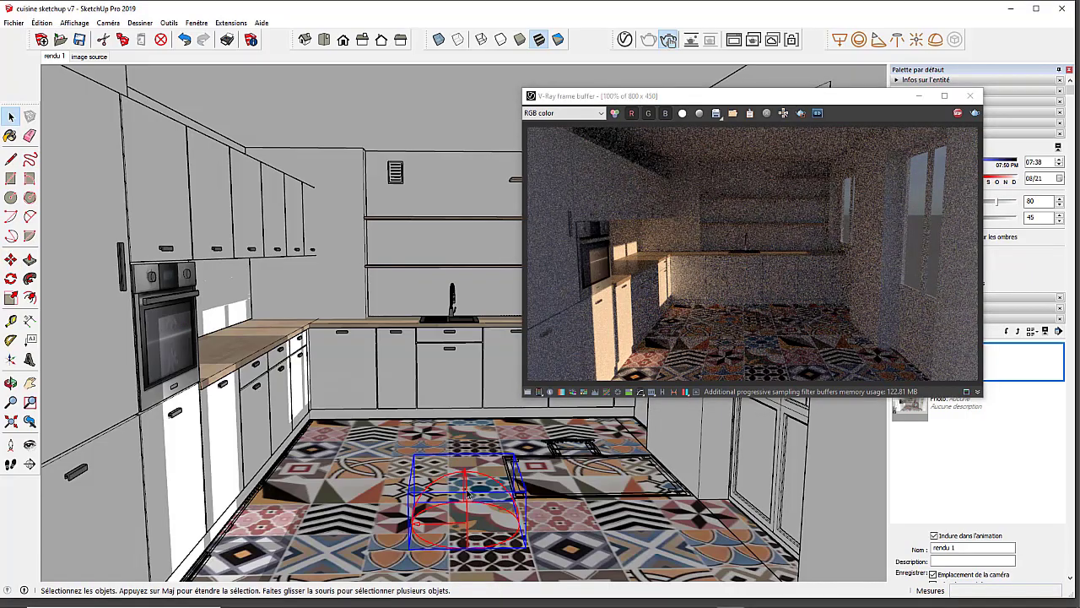
key("Delete")
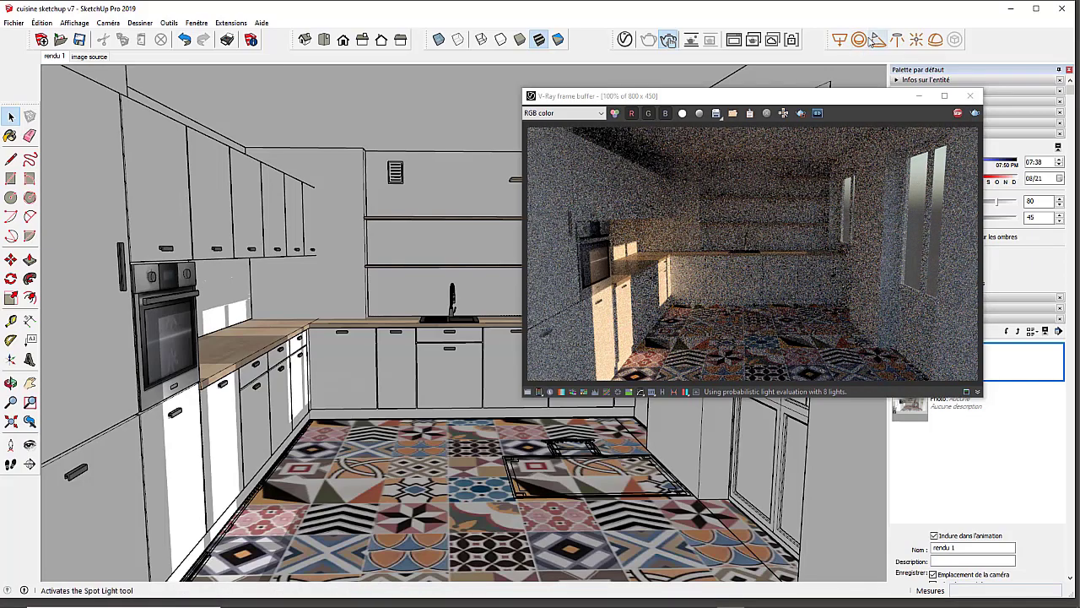
left_click(936, 41)
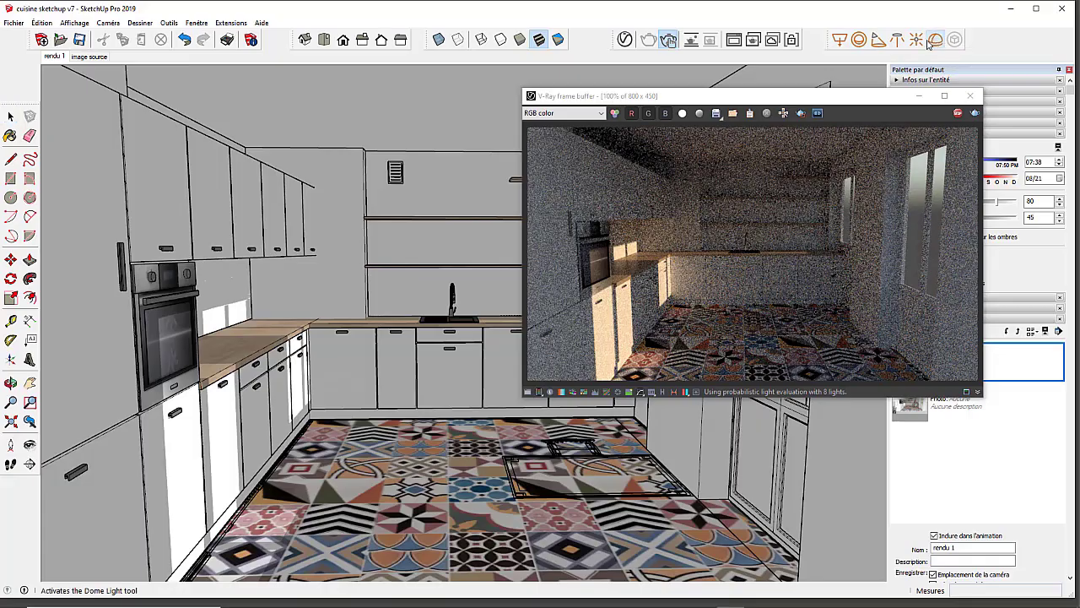
left_click(461, 499)
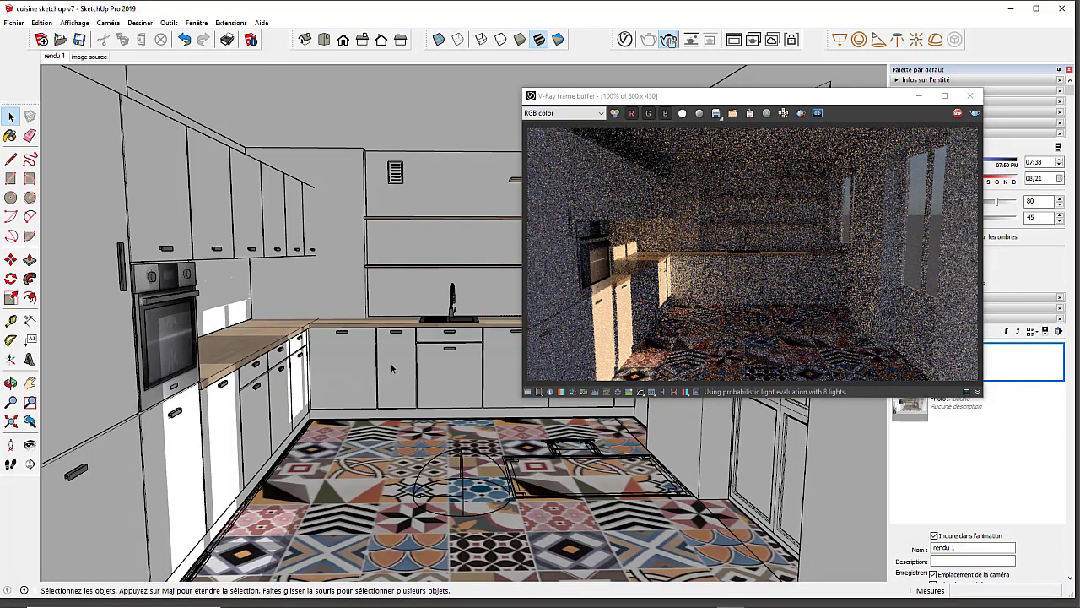
Compare the rendered sky from outside the kitchen with the dome light in place and with it deleted.
scroll(385, 363, "down", 2)
scroll(385, 363, "down", 5)
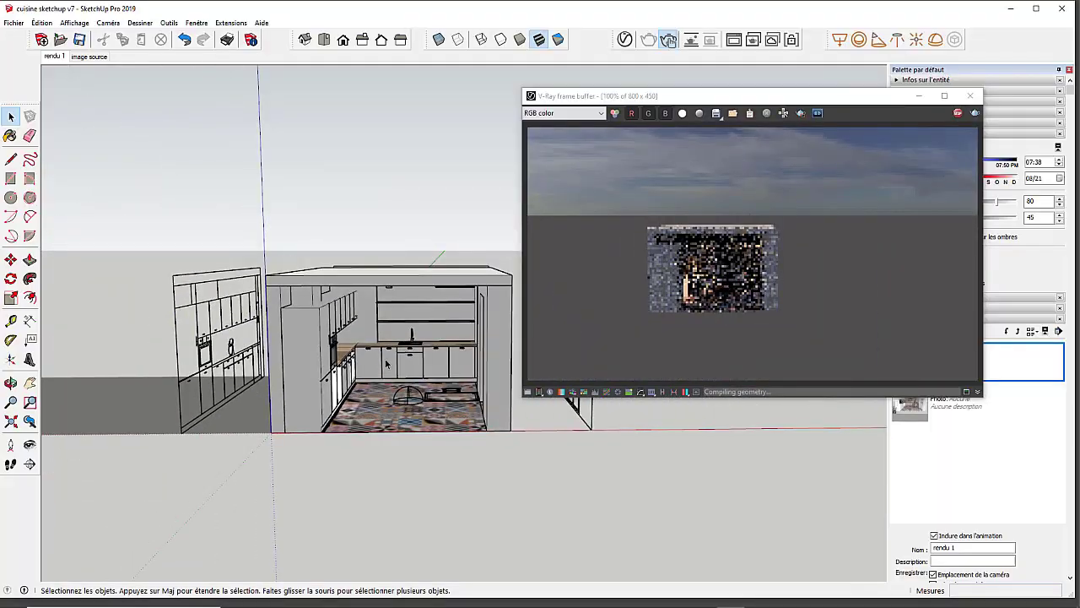
middle_click_drag(456, 414, 454, 413)
mouse_move(521, 432)
middle_mouse_down()
mouse_move(550, 443)
mouse_move(535, 444)
middle_mouse_up()
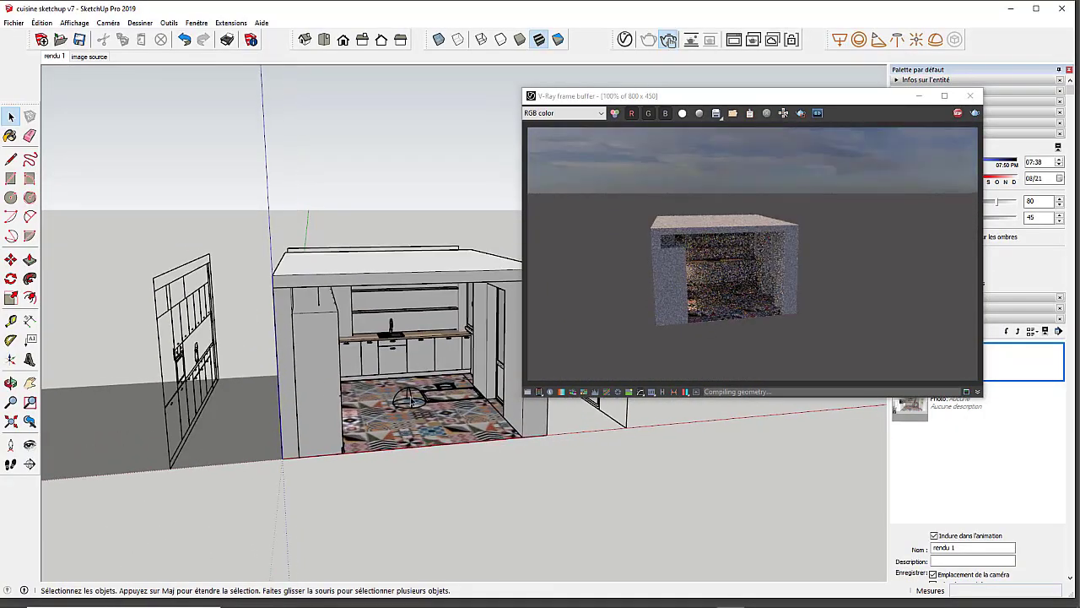
left_click(411, 402)
key("Delete")
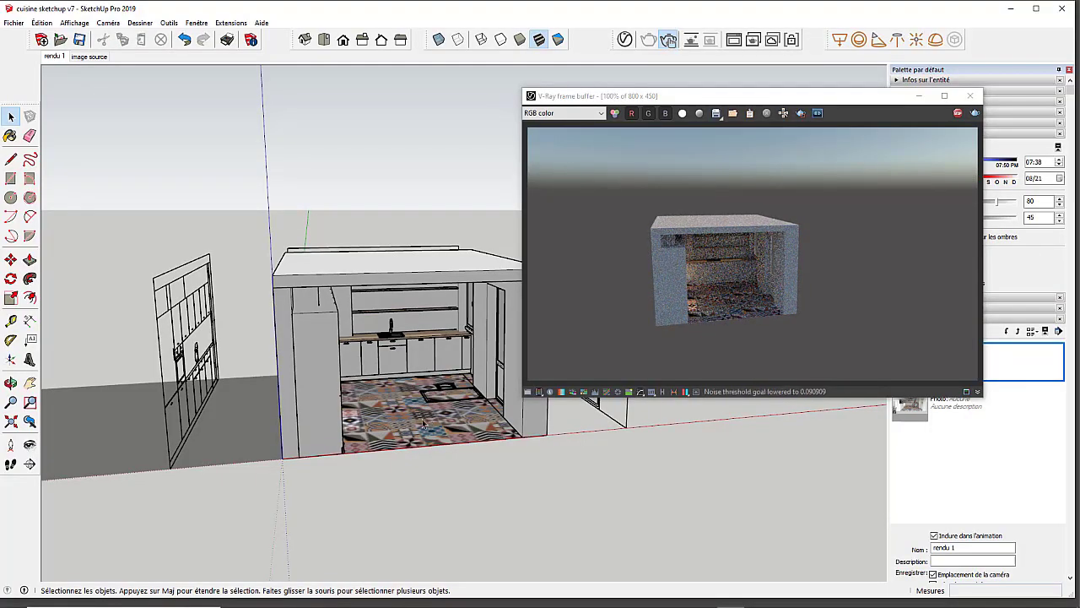
middle_click_drag(423, 422, 266, 411)
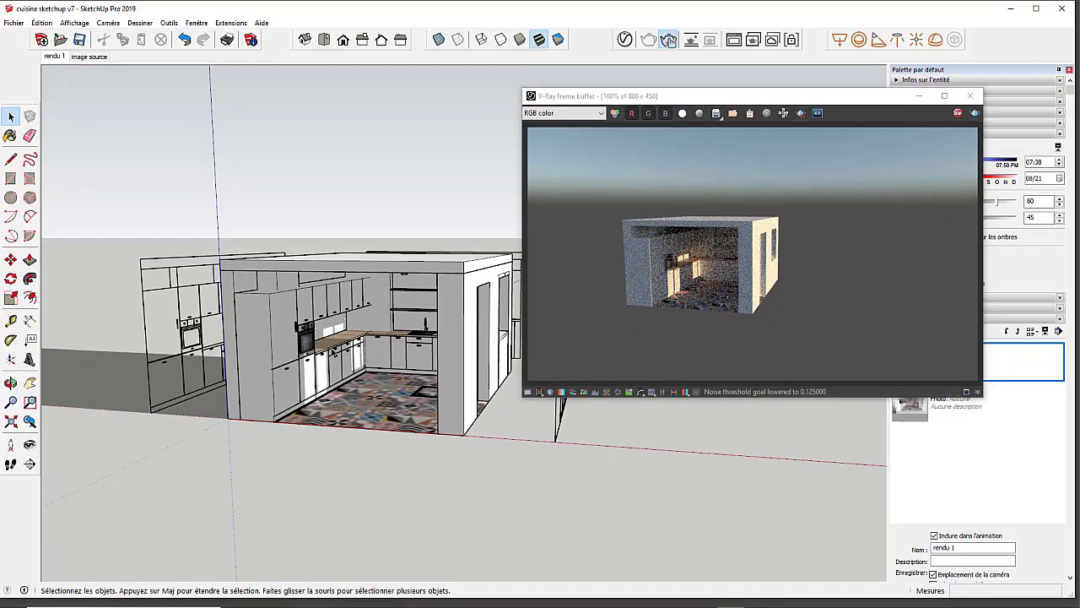
Undo the dome light deletion and restore the rendu 1 scene view.
scroll(344, 357, "up", 6)
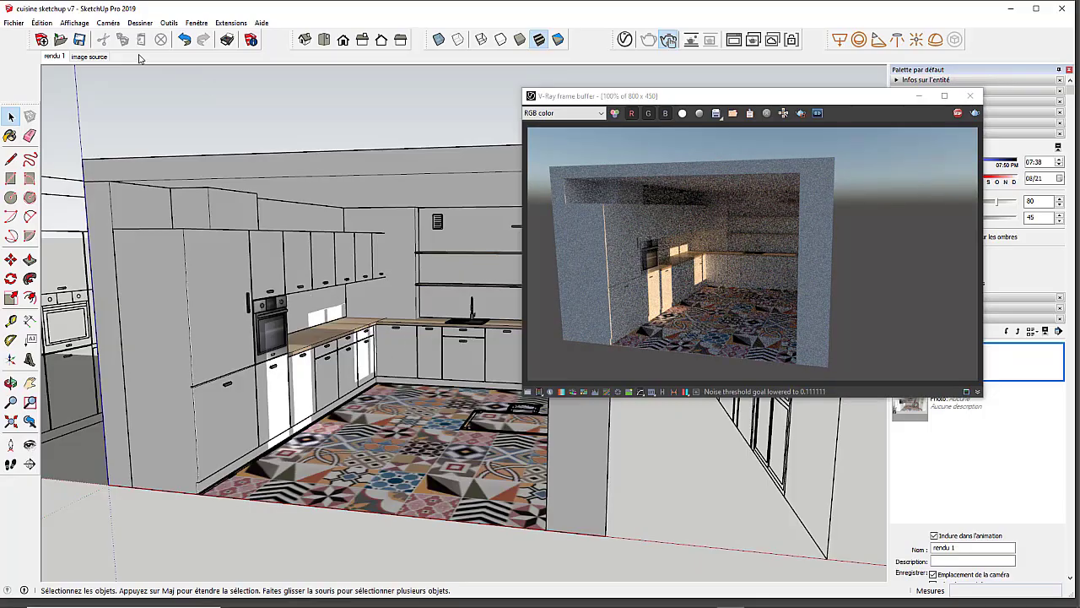
left_click(184, 40)
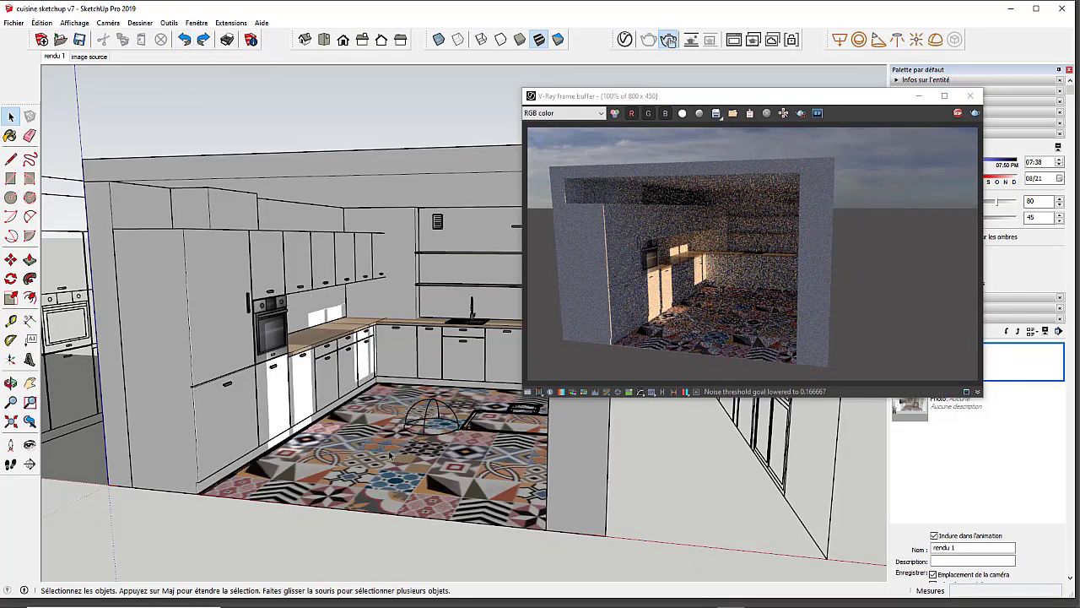
middle_click_drag(236, 439, 502, 378)
scroll(503, 377, "up", 2)
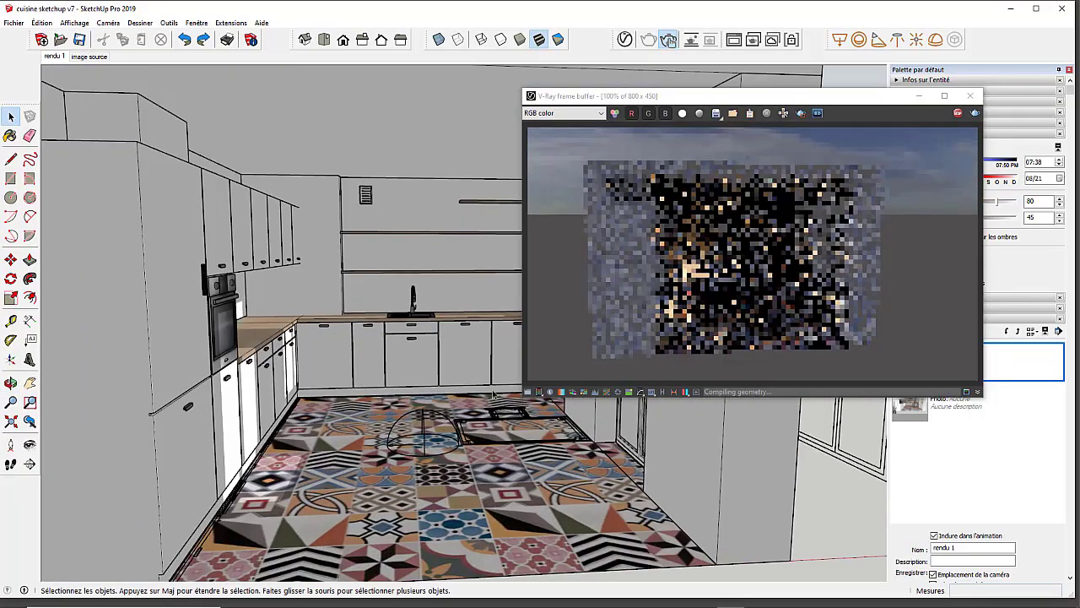
left_click(53, 57)
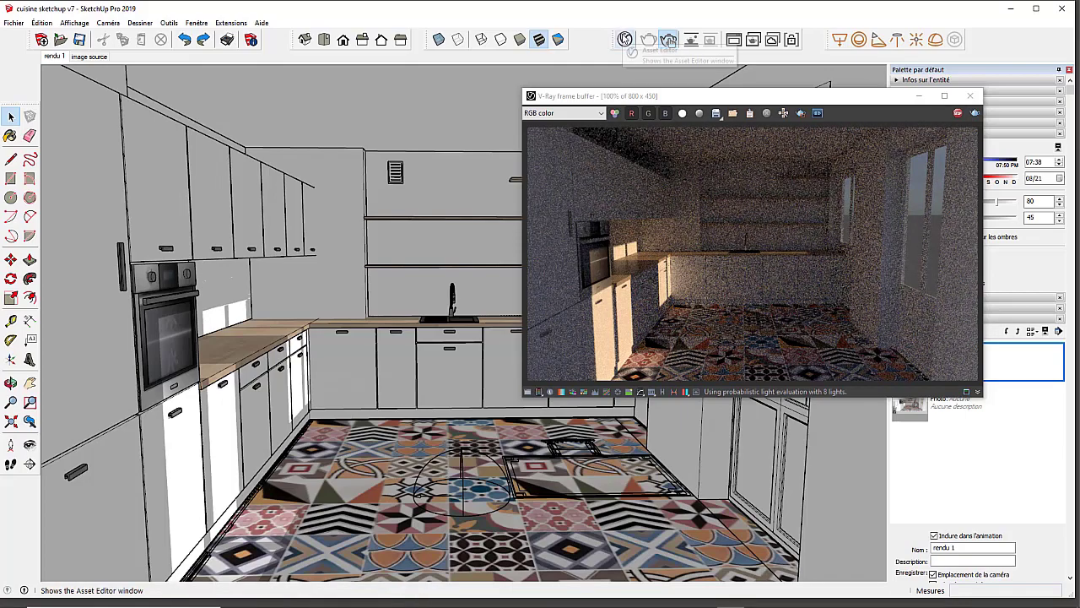
Open the V-Ray render settings beside the frame buffer and set the interactivity to Medium.
left_click(624, 39)
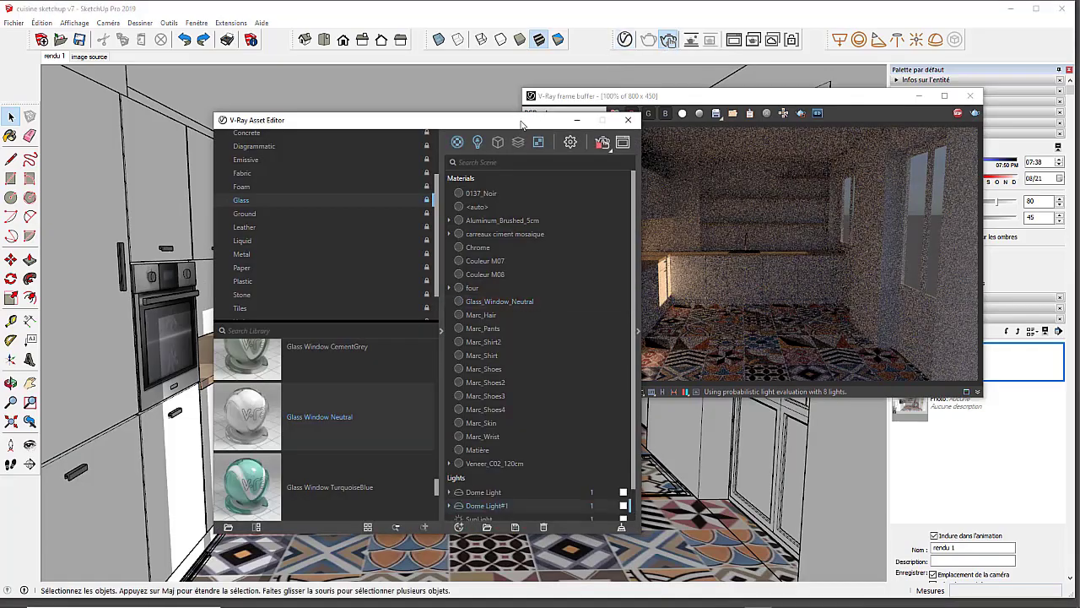
left_click_drag(509, 115, 387, 96)
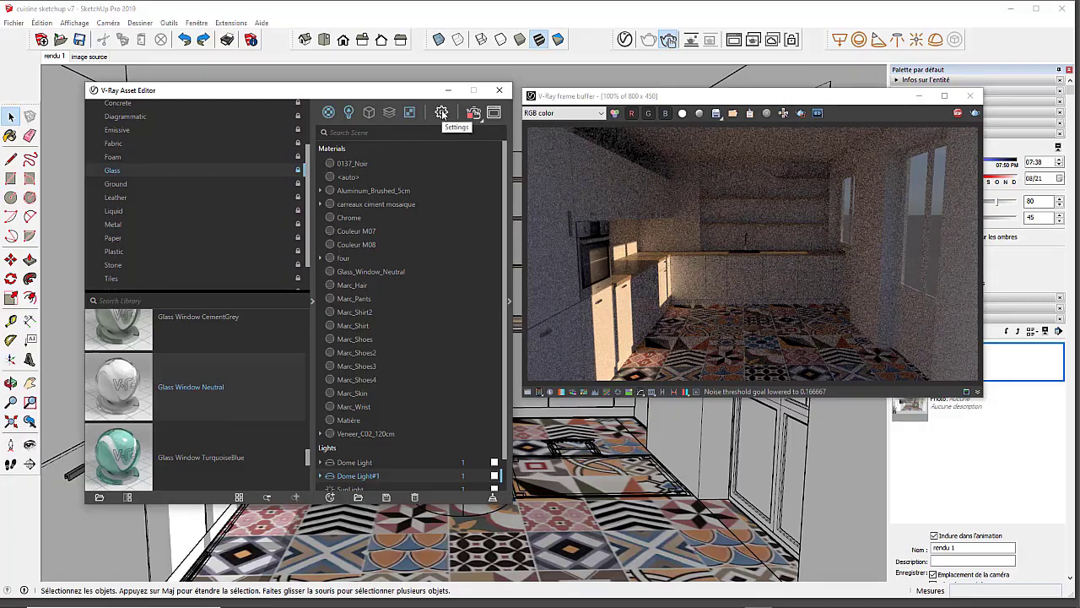
left_click(441, 112)
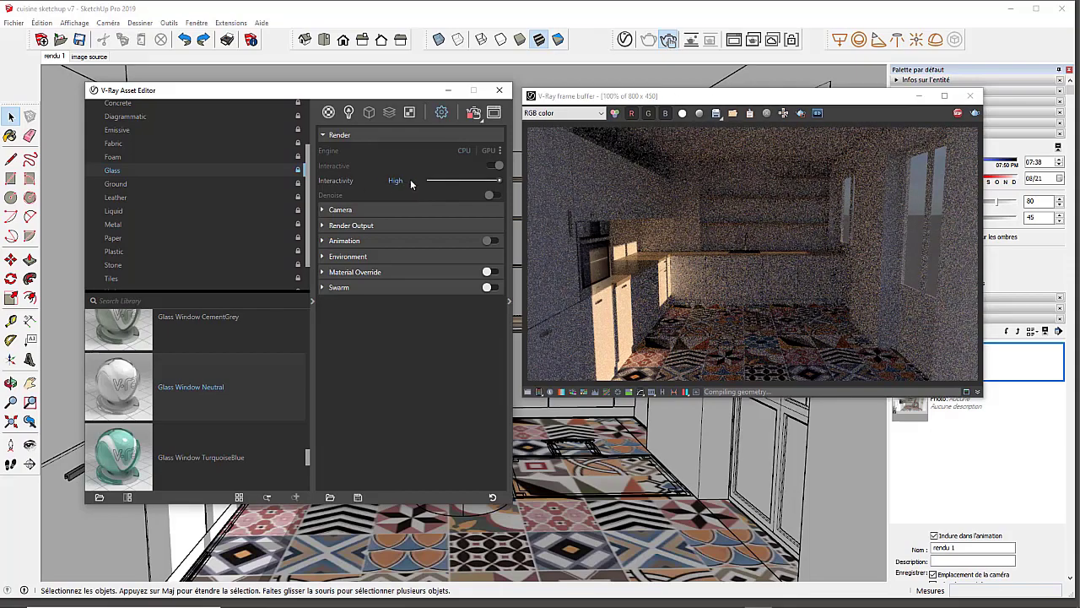
left_click(474, 180)
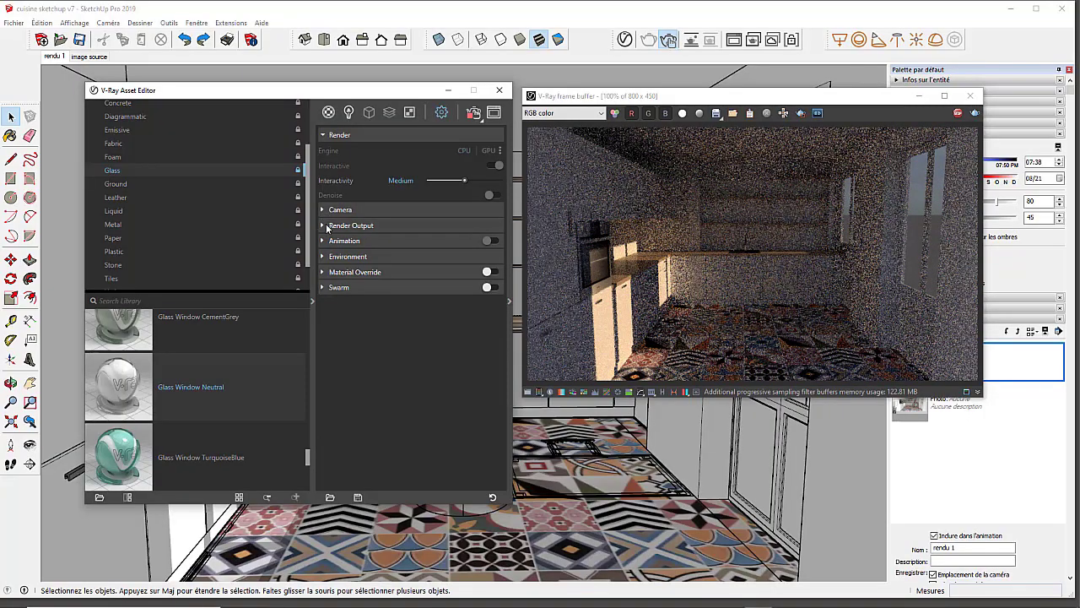
Set the render output image width to 600 pixels, keeping the 16:9 widescreen ratio.
left_click(348, 226)
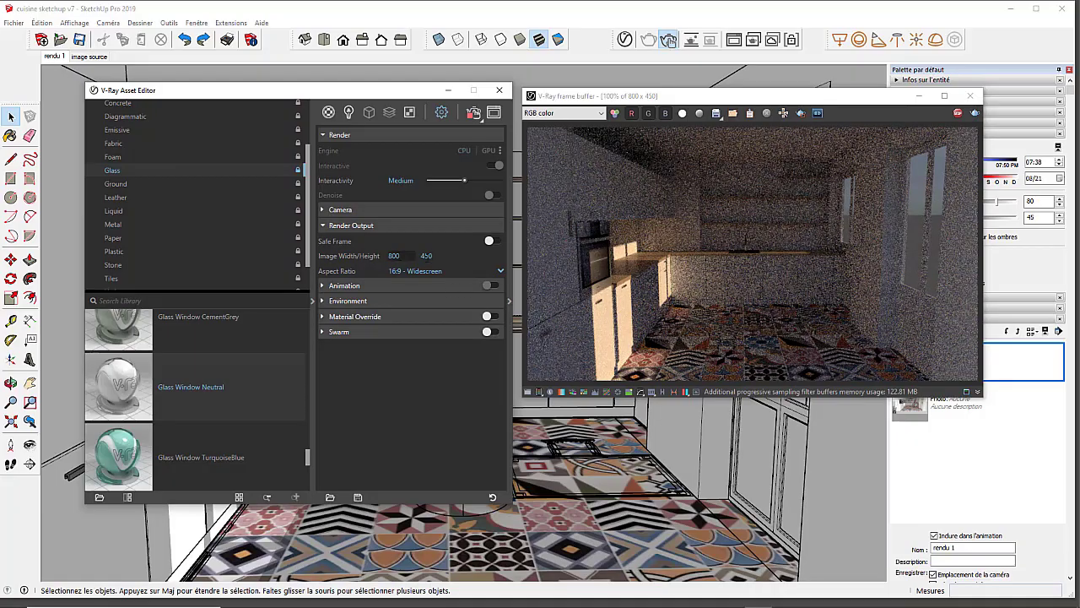
left_click_drag(408, 257, 369, 260)
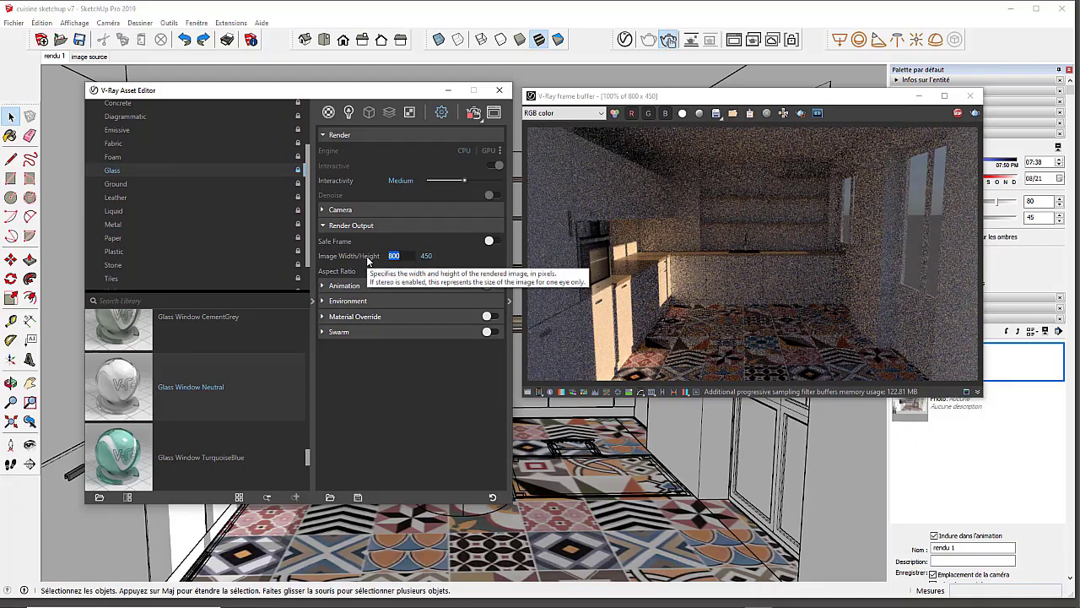
type("600")
key("Return")
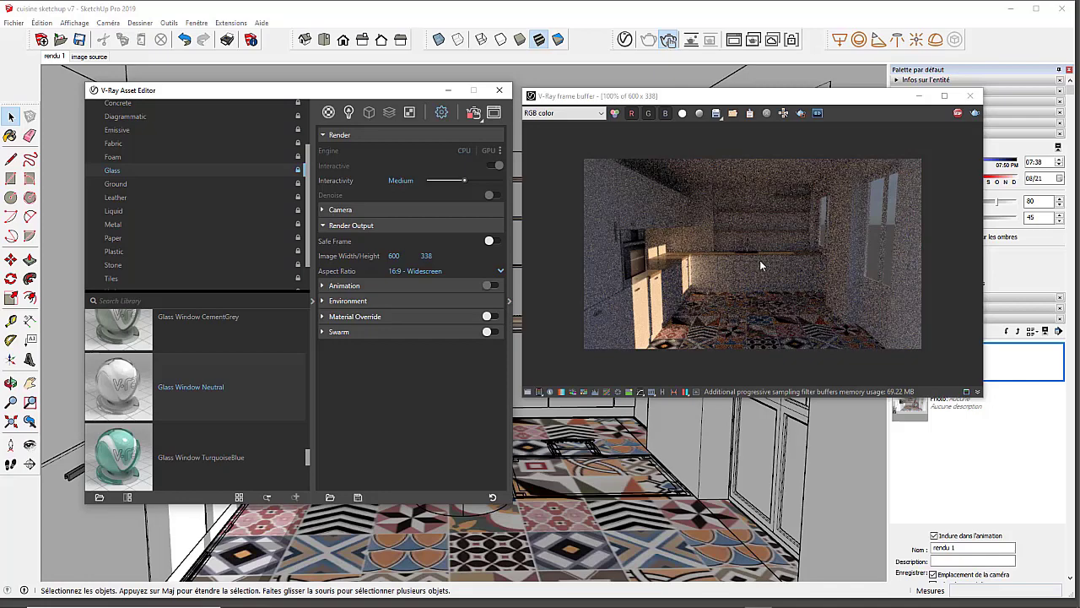
Minimize the asset editor, select the dome light on the kitchen floor and move the frame buffer aside.
left_click(618, 97)
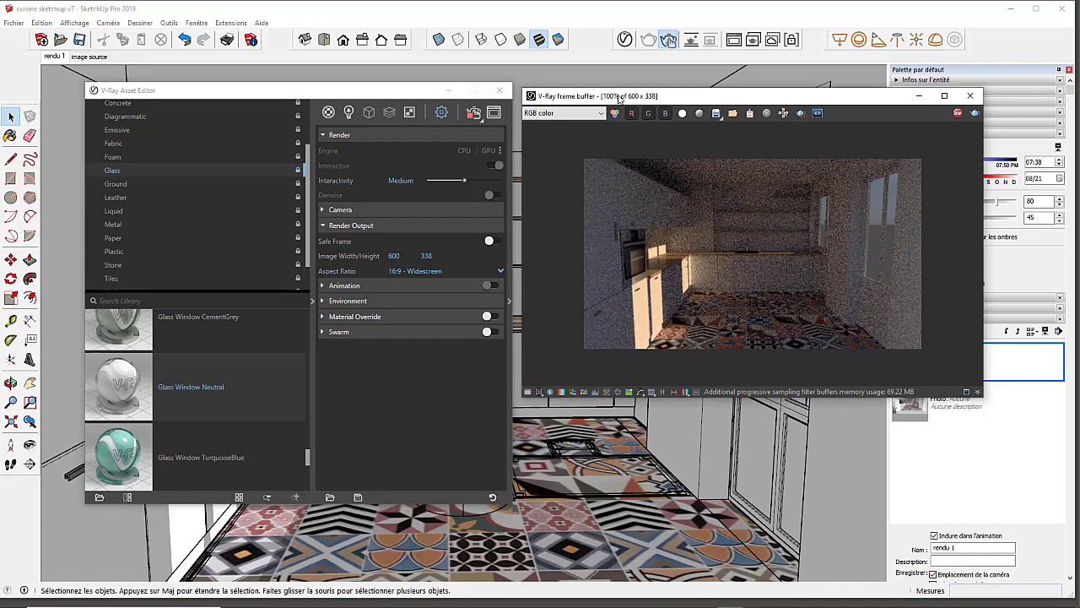
left_click_drag(618, 97, 678, 143)
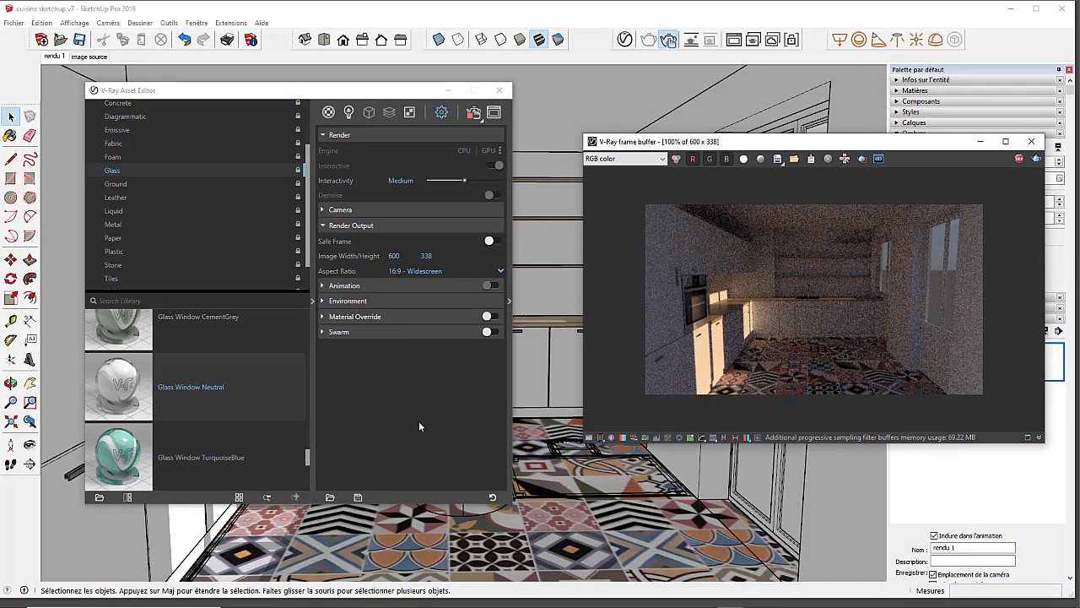
left_click(448, 90)
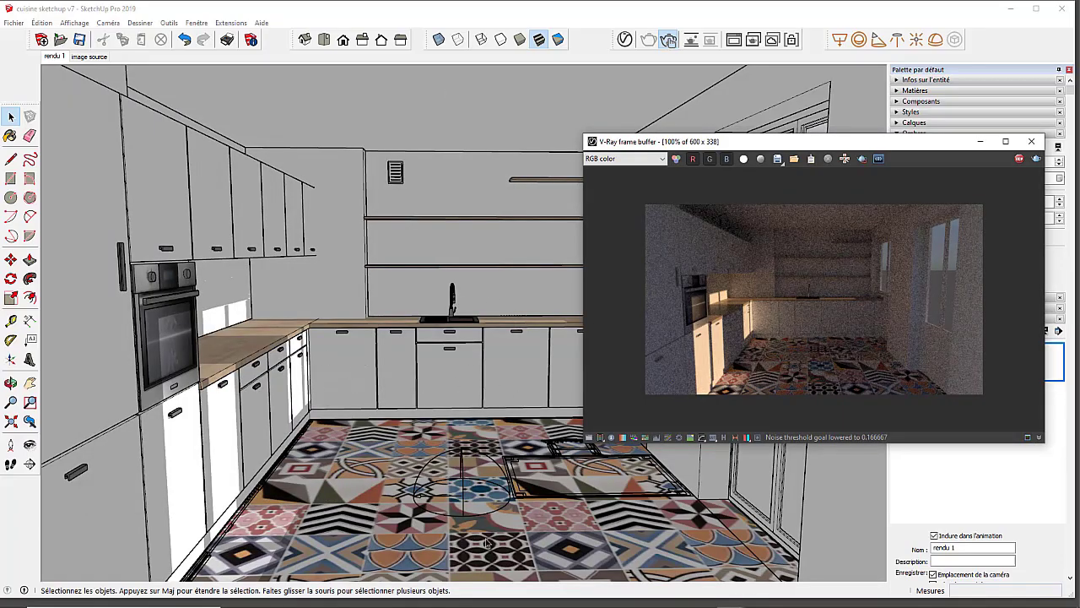
left_click(468, 469)
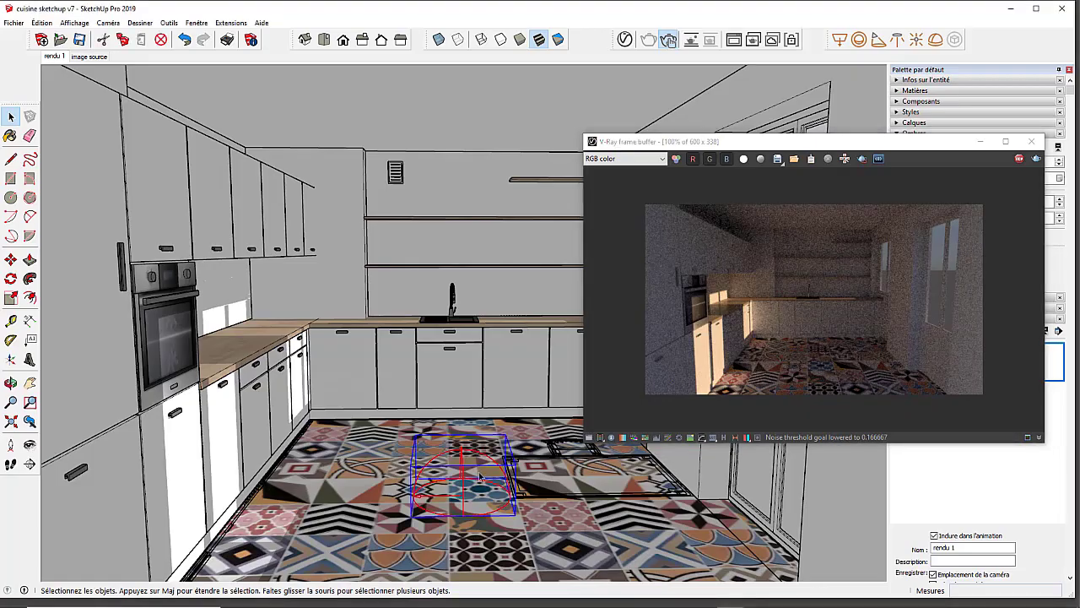
left_click_drag(864, 141, 896, 87)
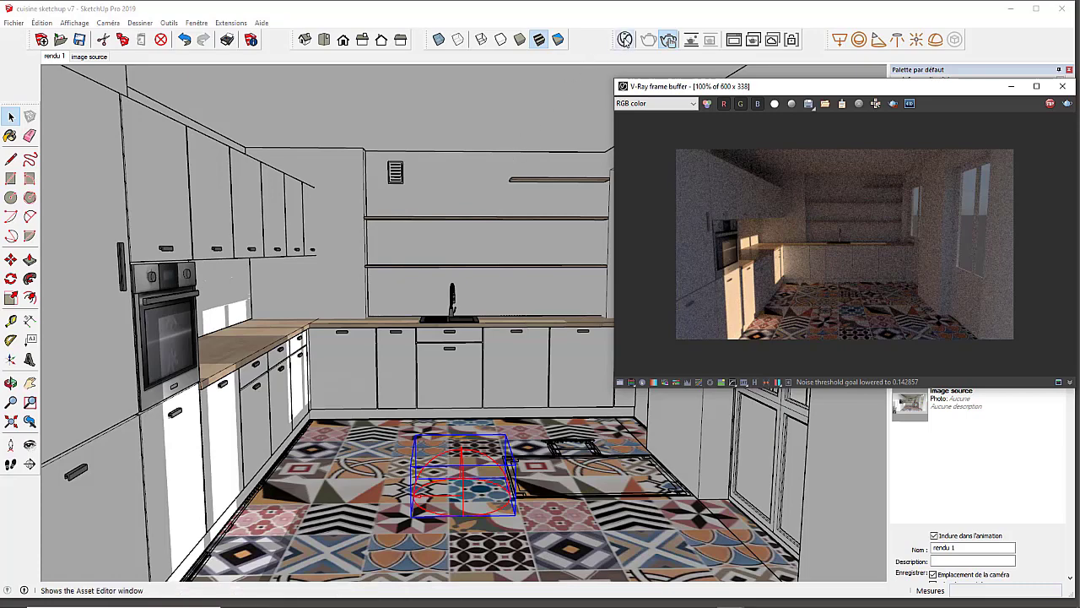
Purge the unused lights from the V-Ray asset editor's light list.
left_click(624, 40)
left_click(349, 112)
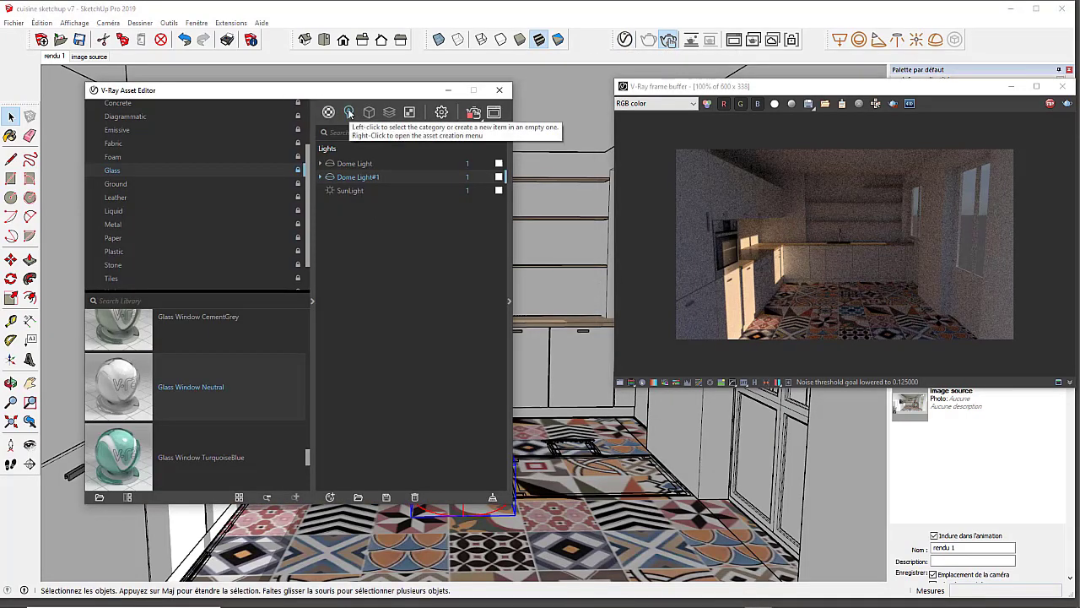
left_click(442, 112)
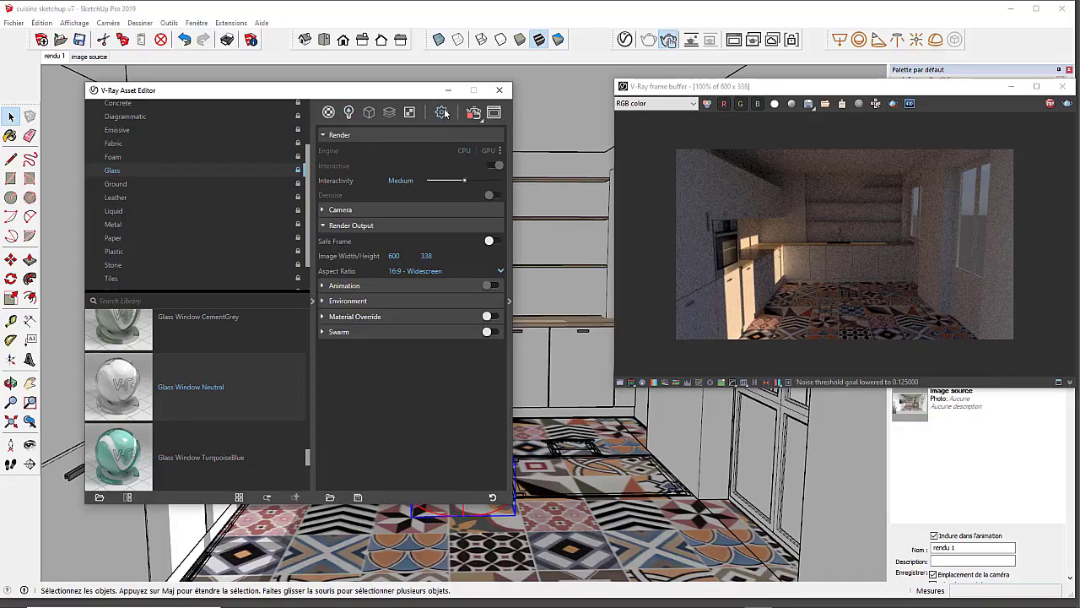
left_click(349, 112)
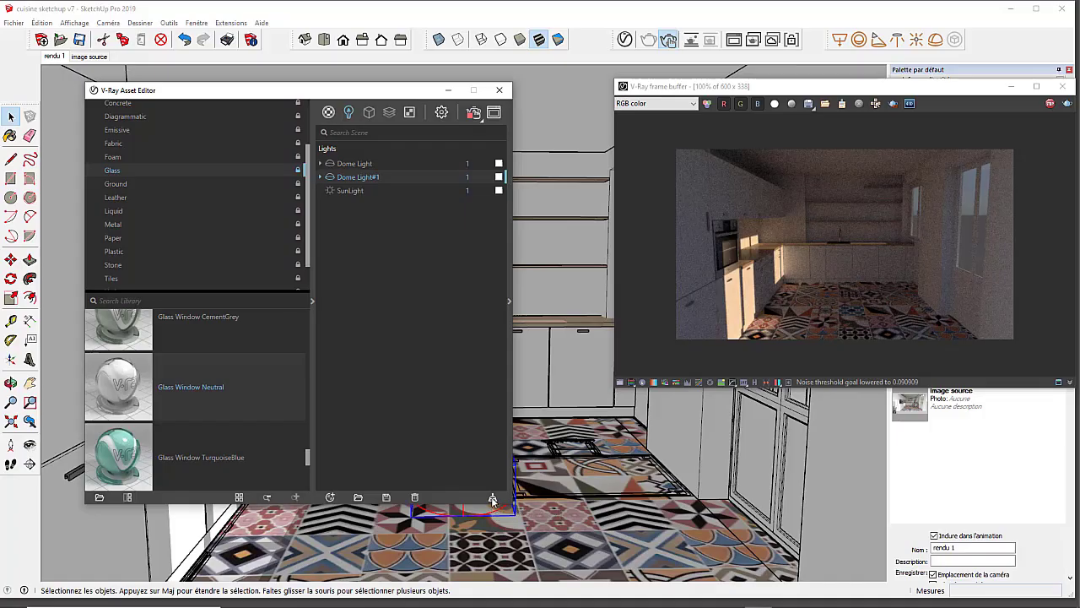
left_click(493, 499)
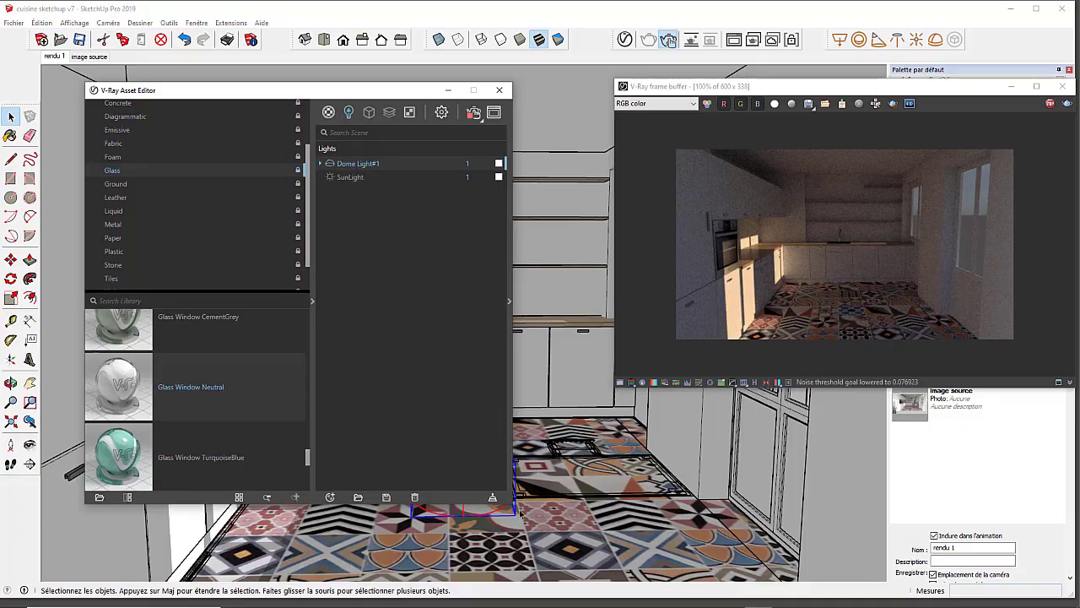
mouse_move(282, 96)
left_mouse_down()
mouse_move(170, 120)
mouse_move(497, 253)
mouse_move(710, 173)
mouse_move(241, 115)
mouse_move(291, 119)
left_mouse_up()
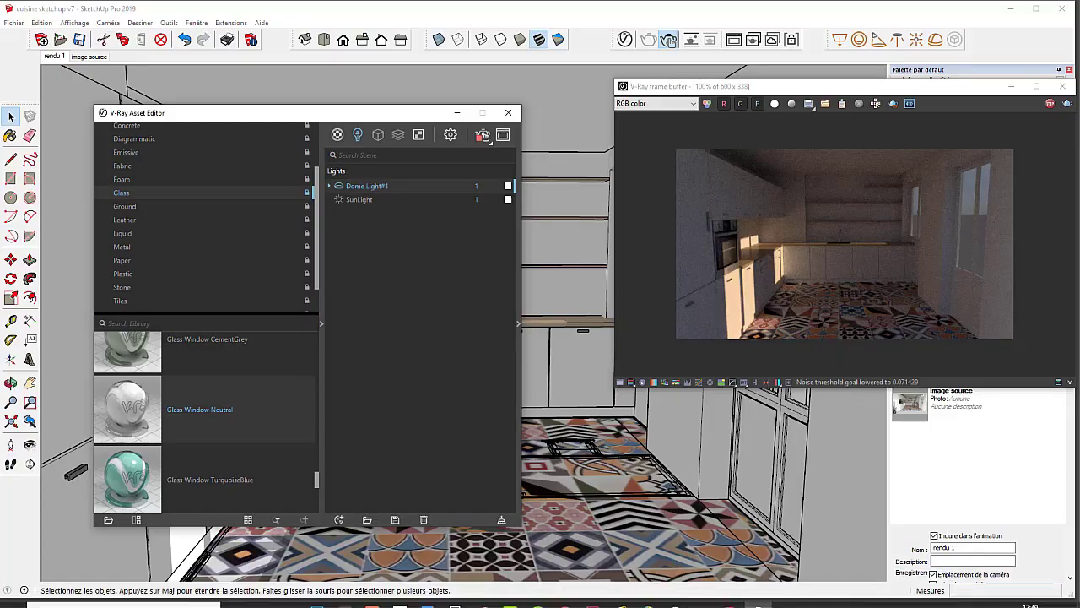
Switch to File Explorer, locate the hdri folder in cuisine sketchup vray > Elèves, and return to SketchUp.
left_click(290, 597)
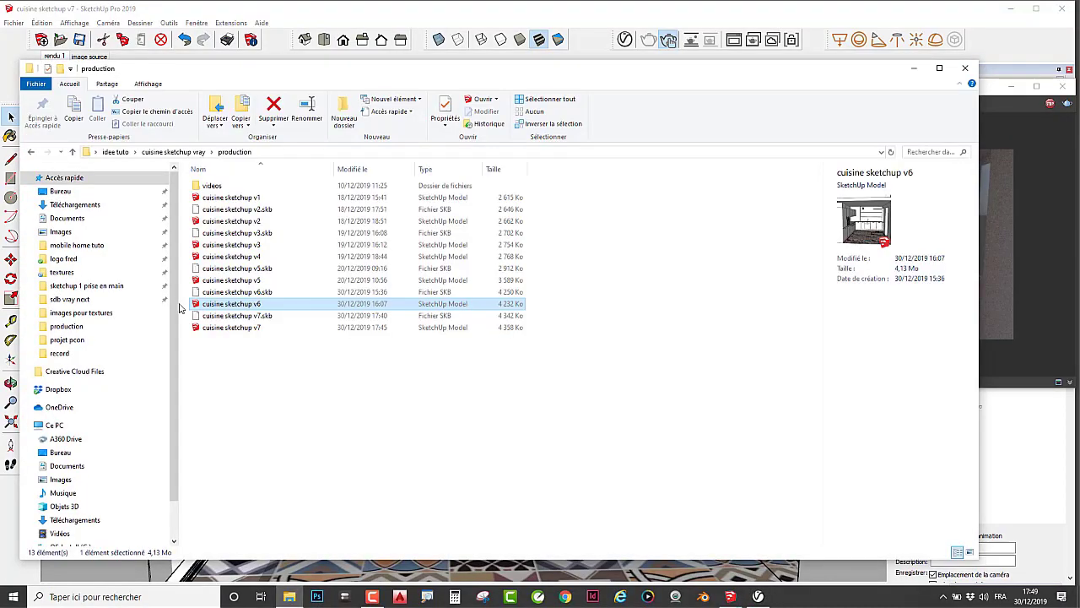
left_click(187, 153)
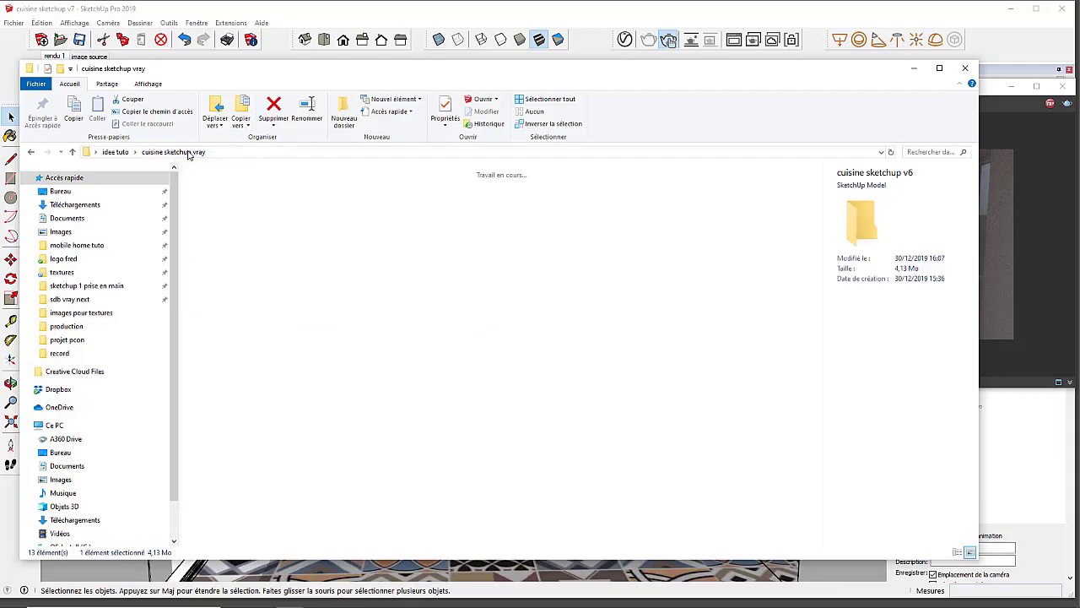
left_click(211, 194)
double_click(211, 194)
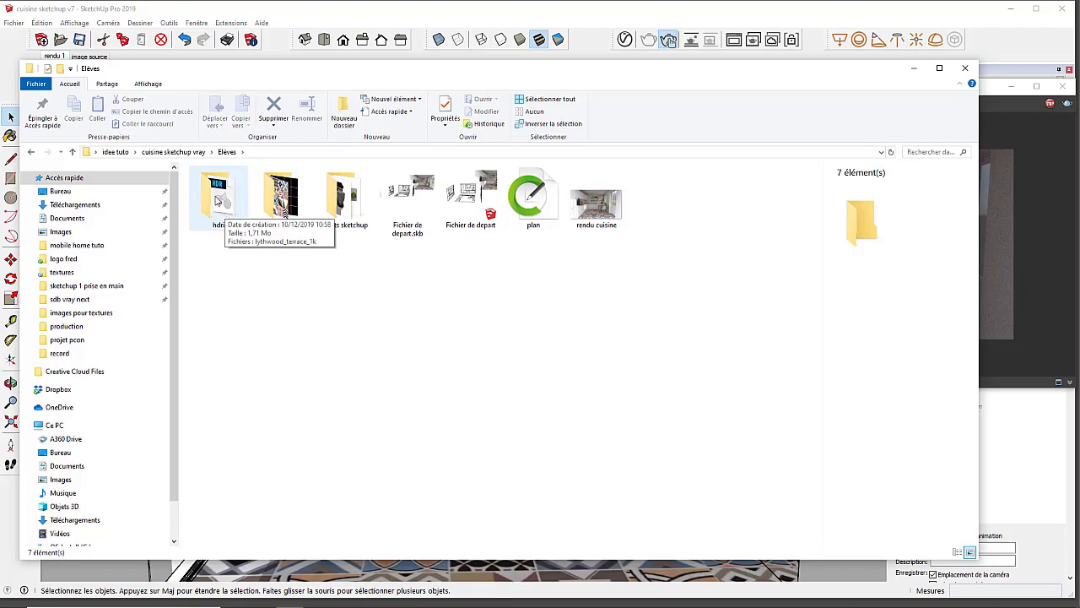
left_click(217, 200)
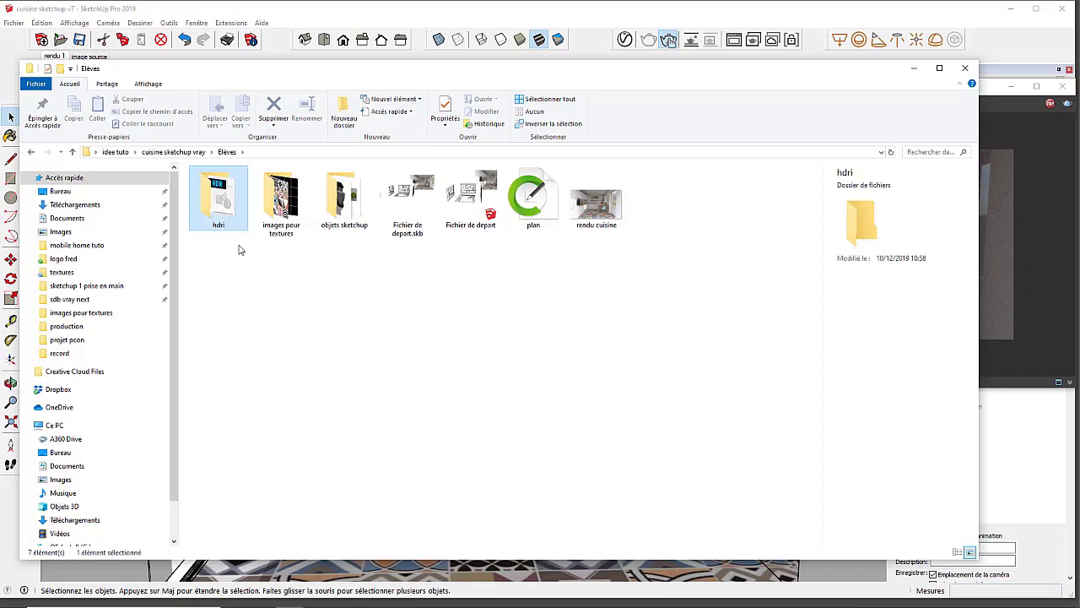
left_click(914, 68)
mouse_move(631, 604)
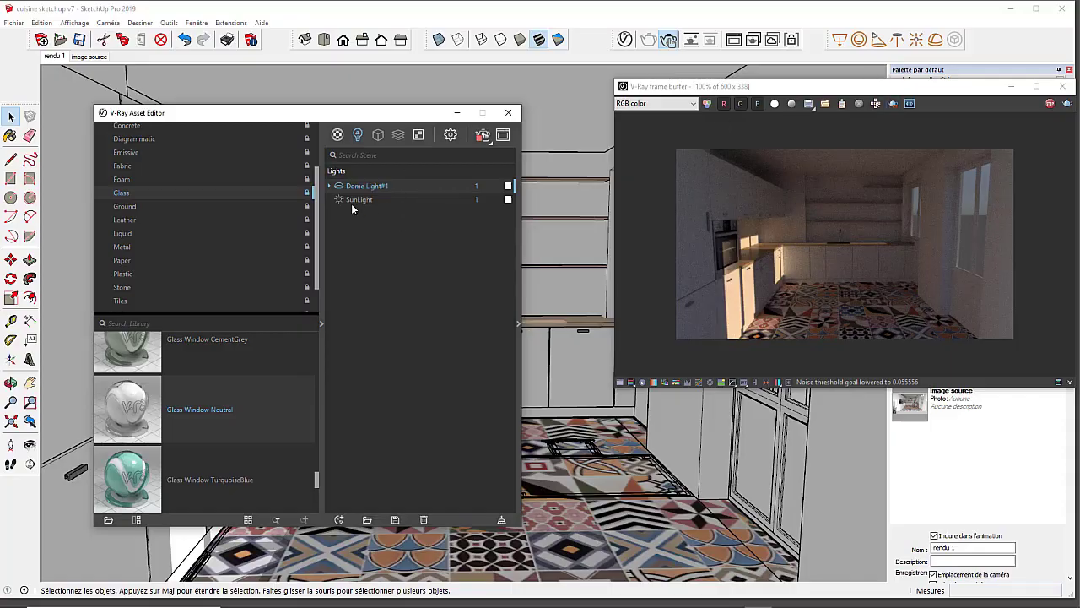
Show the parameters of Dome Light#1 and open its HDR bitmap texture.
left_click(519, 324)
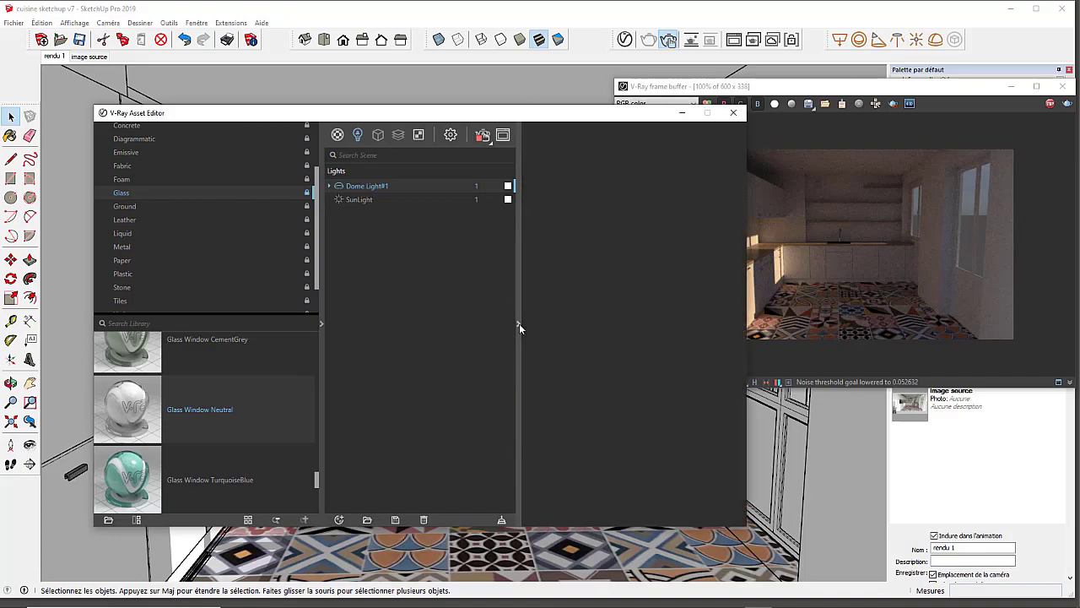
left_click_drag(452, 113, 394, 78)
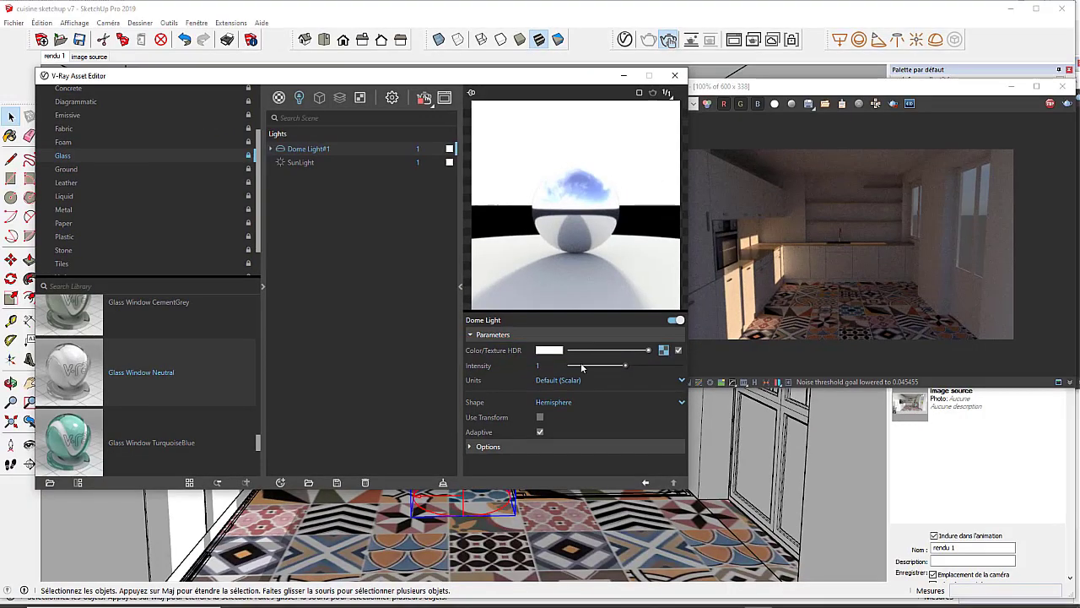
left_click(663, 350)
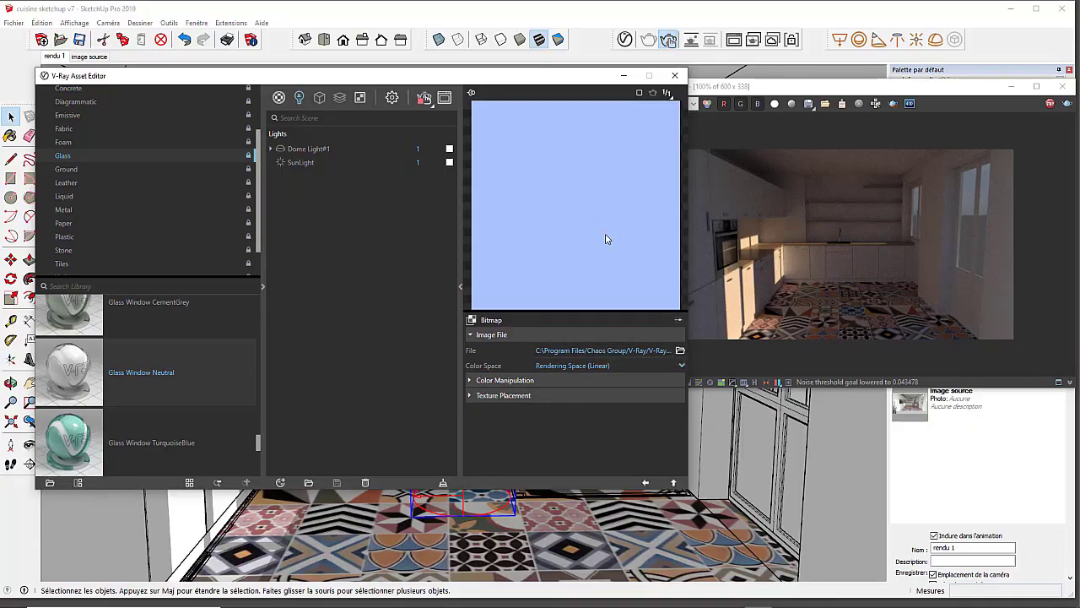
Load lythwood_terrace_1k from the Elèves hdri folder as the dome light's texture and return to the light's parameters.
left_click(680, 351)
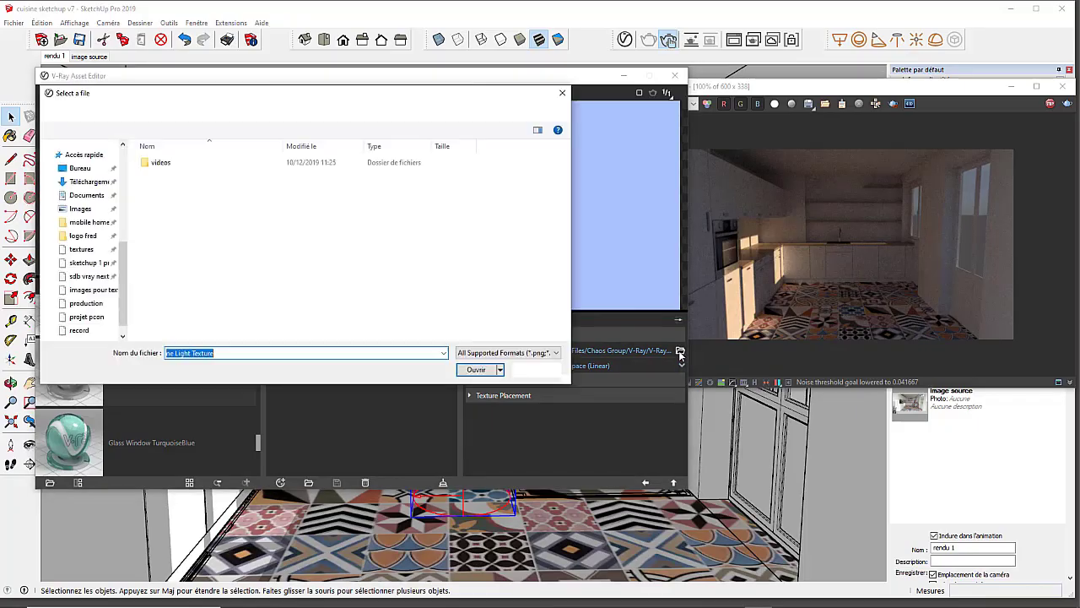
left_click(244, 117)
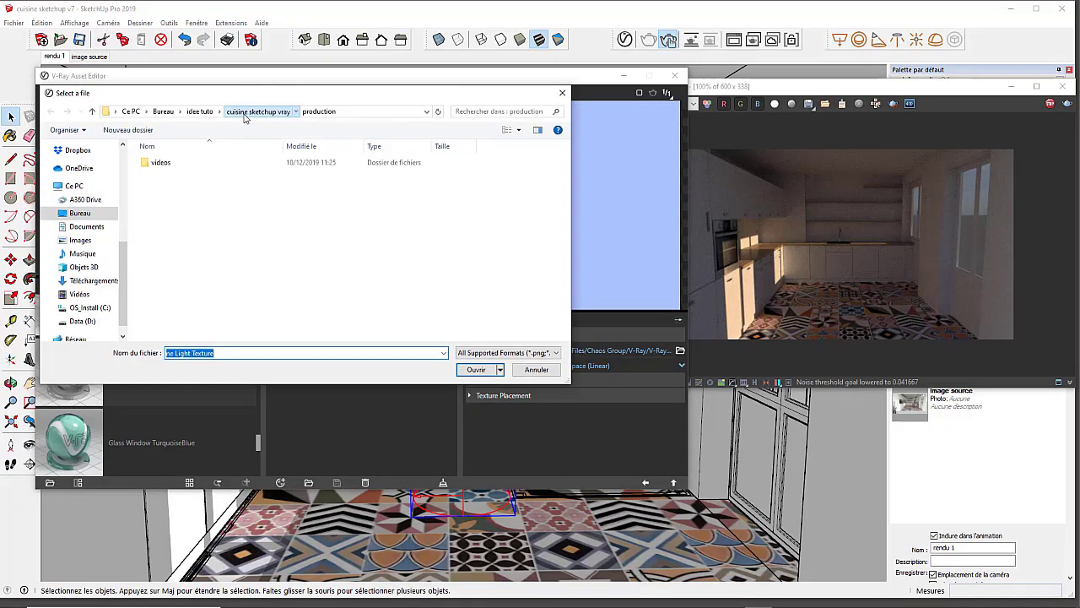
double_click(159, 163)
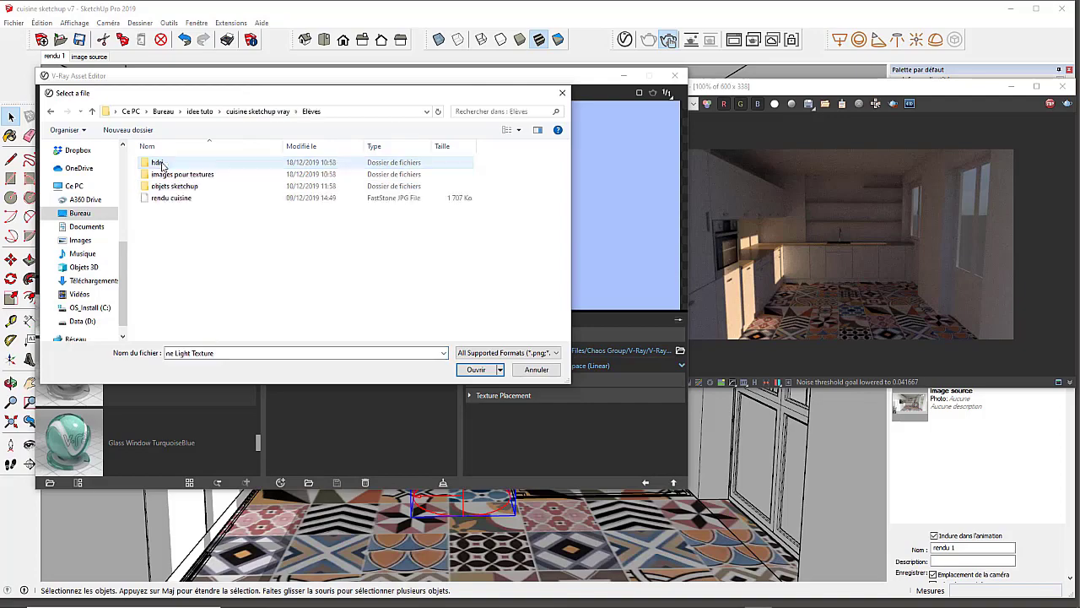
double_click(159, 163)
left_click(189, 204)
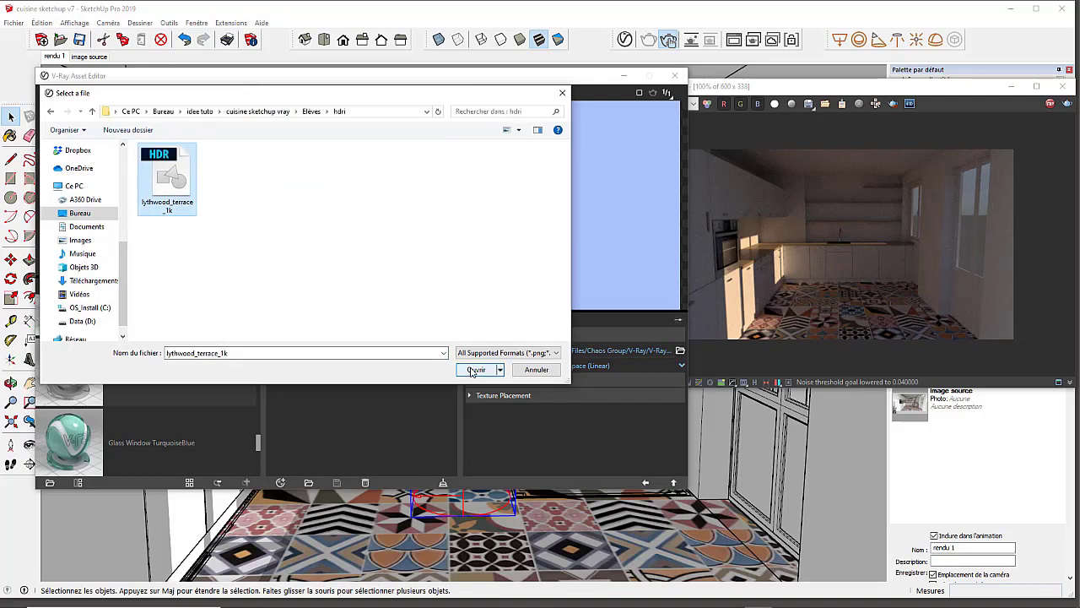
left_click(475, 370)
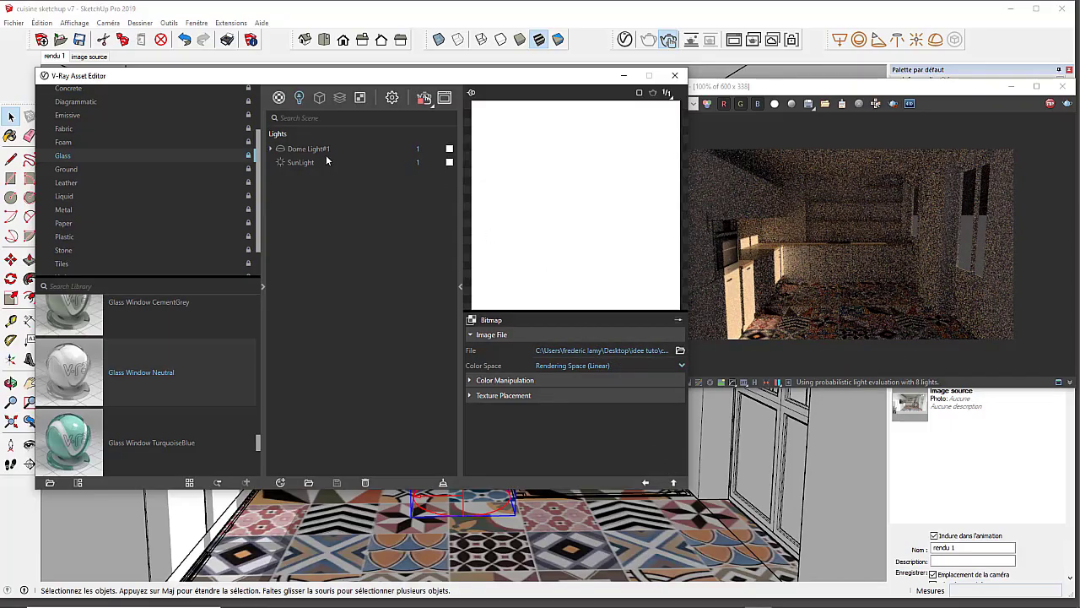
left_click(673, 483)
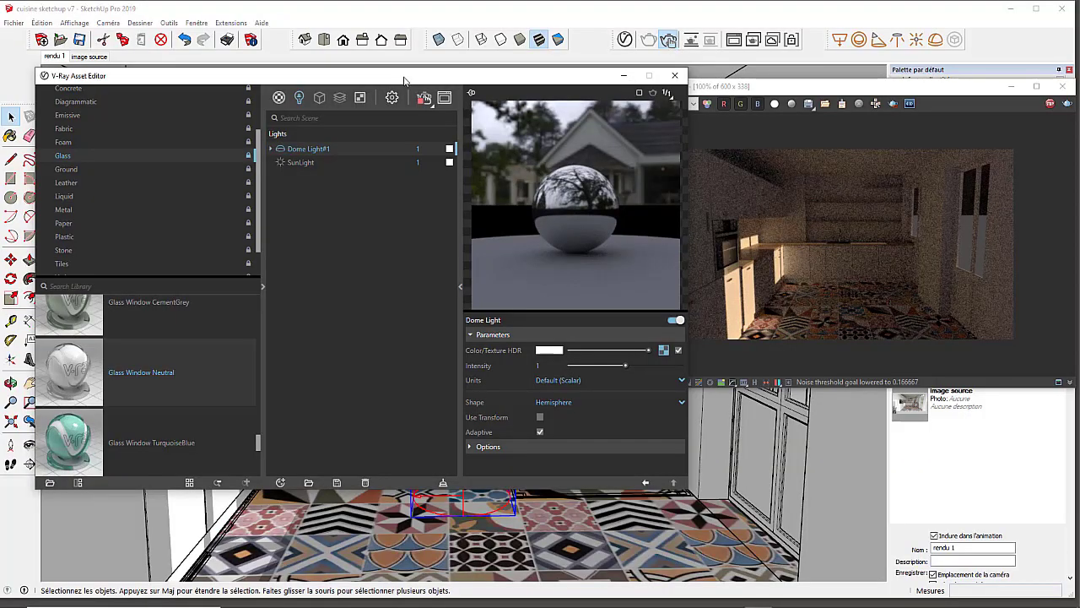
View the kitchen model from outside and examine how the hemispherical dome light's background appears in the interactive render.
left_click_drag(404, 80, 825, 107)
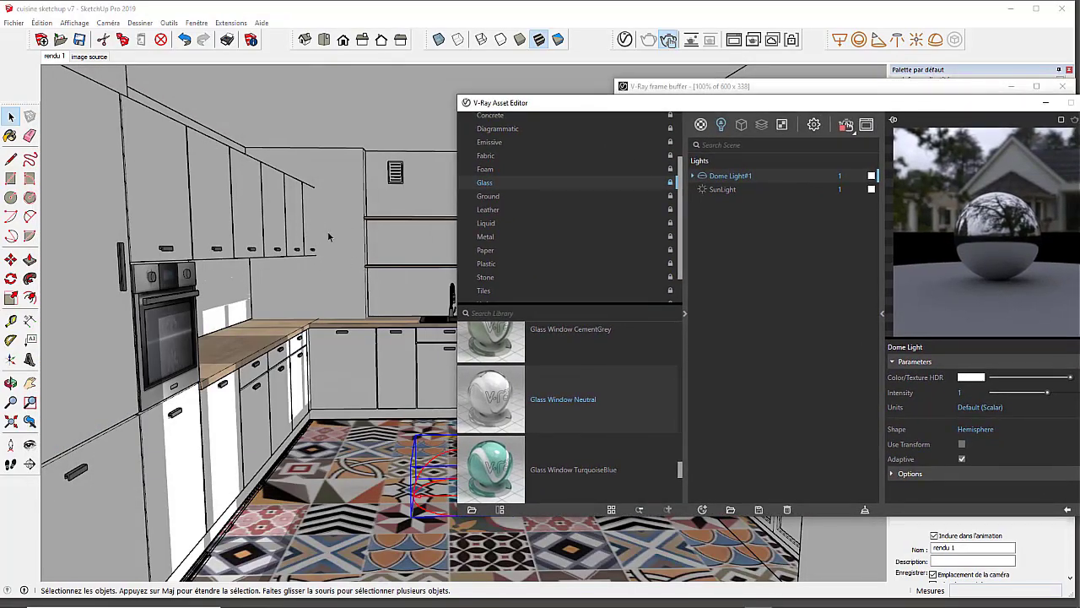
scroll(313, 270, "down", 6)
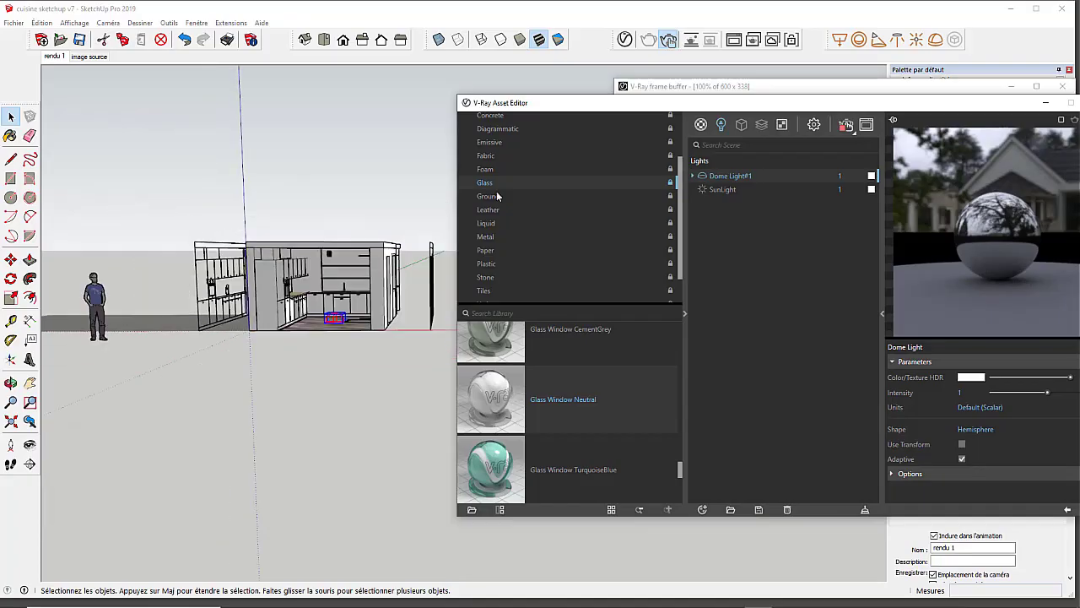
left_click_drag(685, 108, 259, 419)
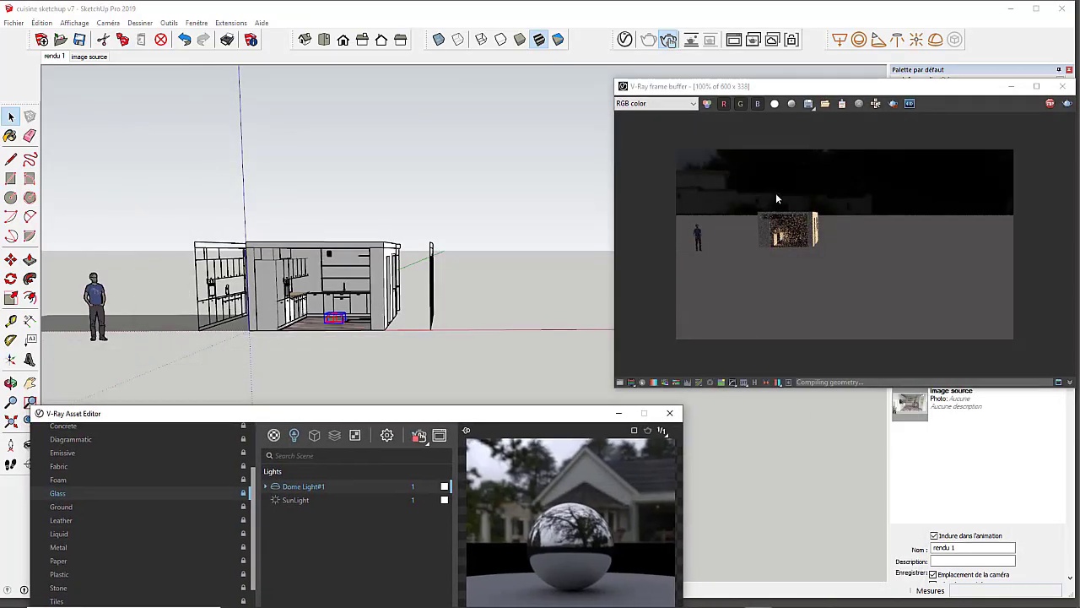
mouse_move(311, 273)
middle_mouse_down()
mouse_move(420, 270)
mouse_move(446, 257)
middle_mouse_up()
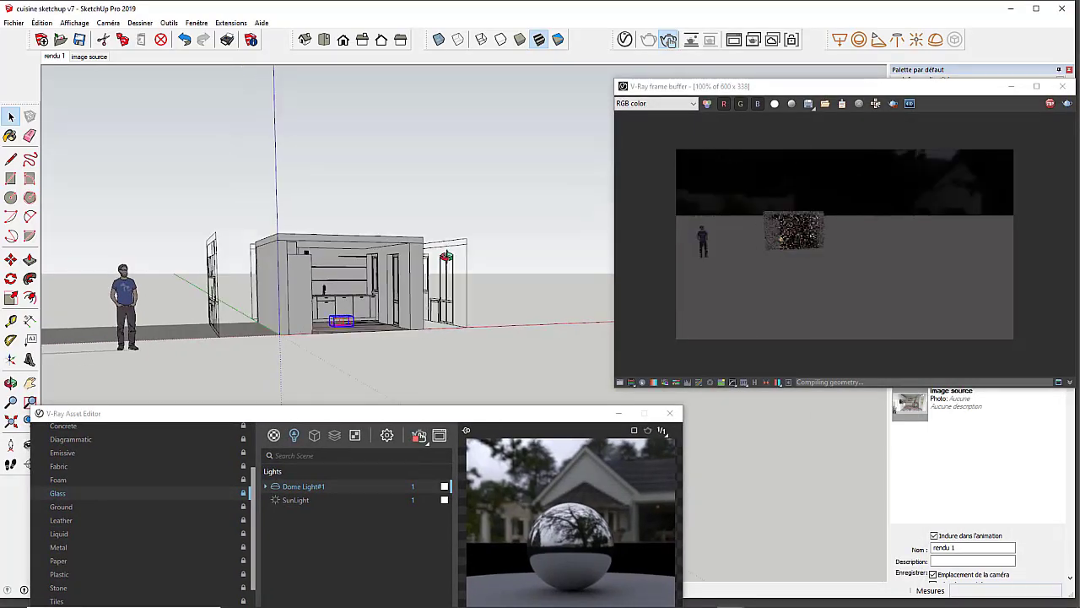
scroll(396, 237, "up", 2)
scroll(378, 221, "up", 3)
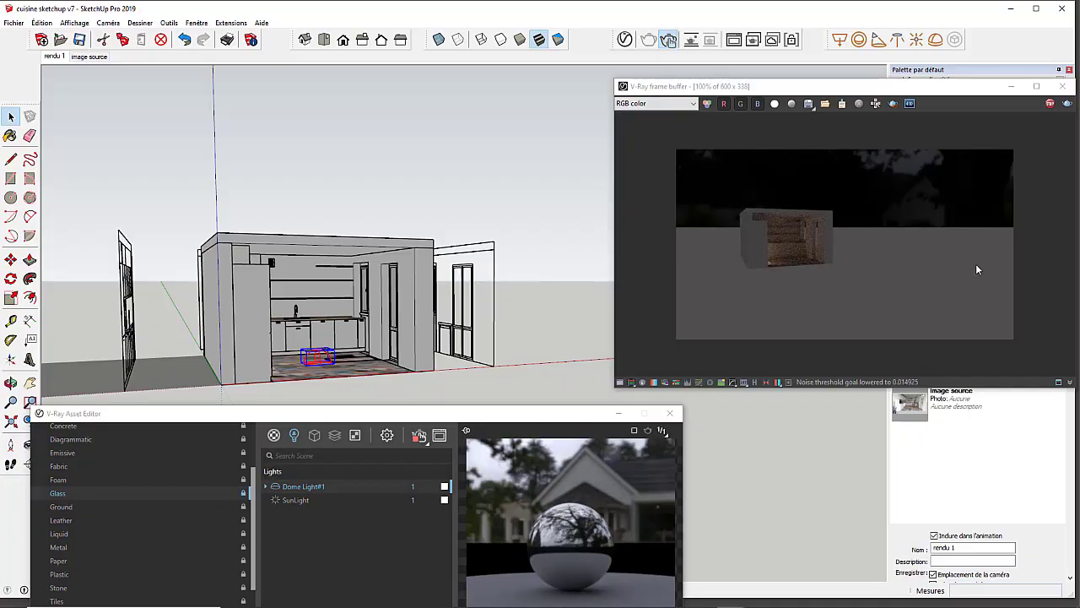
Change the shape of Dome Light#1 to Sphere.
left_click(571, 417)
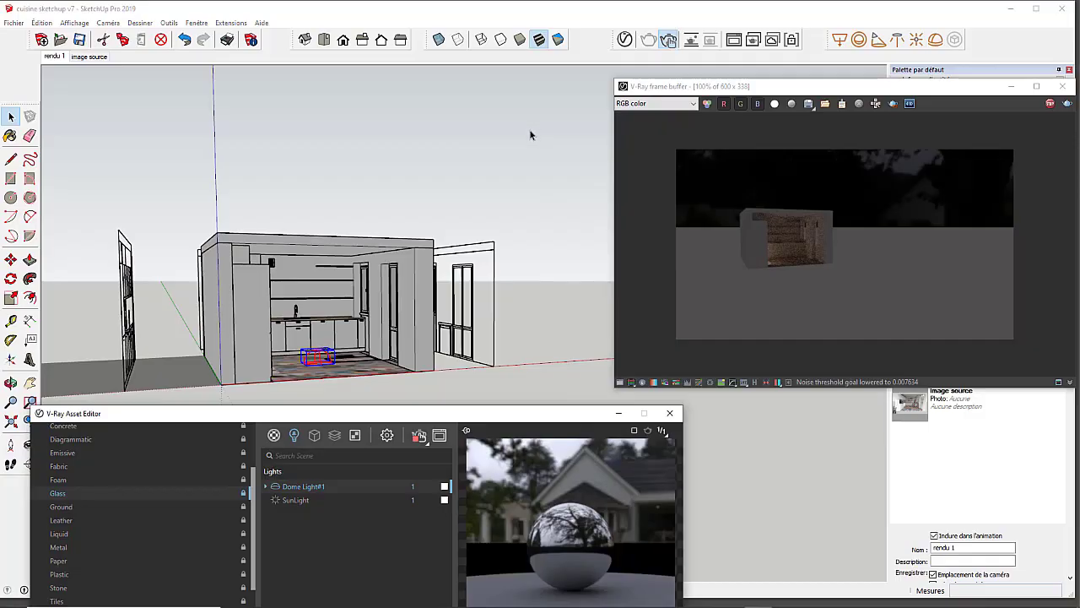
left_click_drag(555, 413, 525, 70)
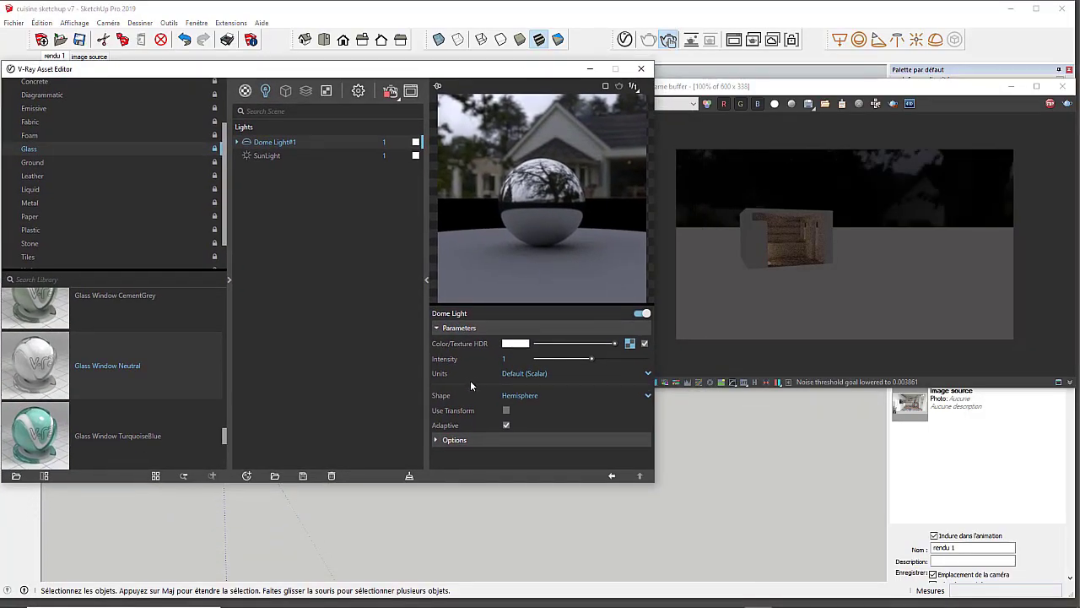
left_click(648, 396)
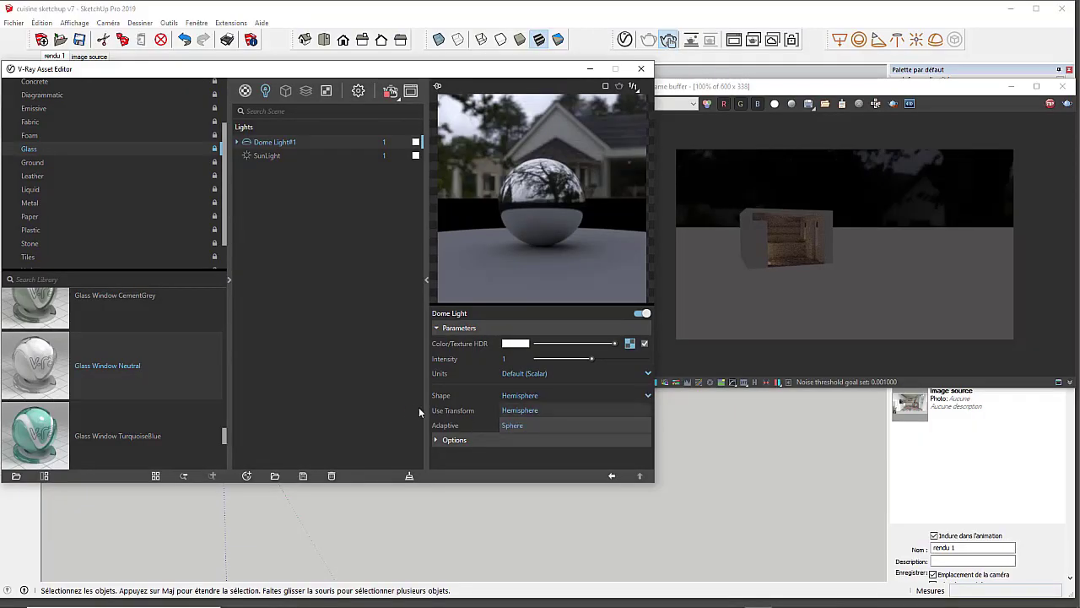
left_click(518, 424)
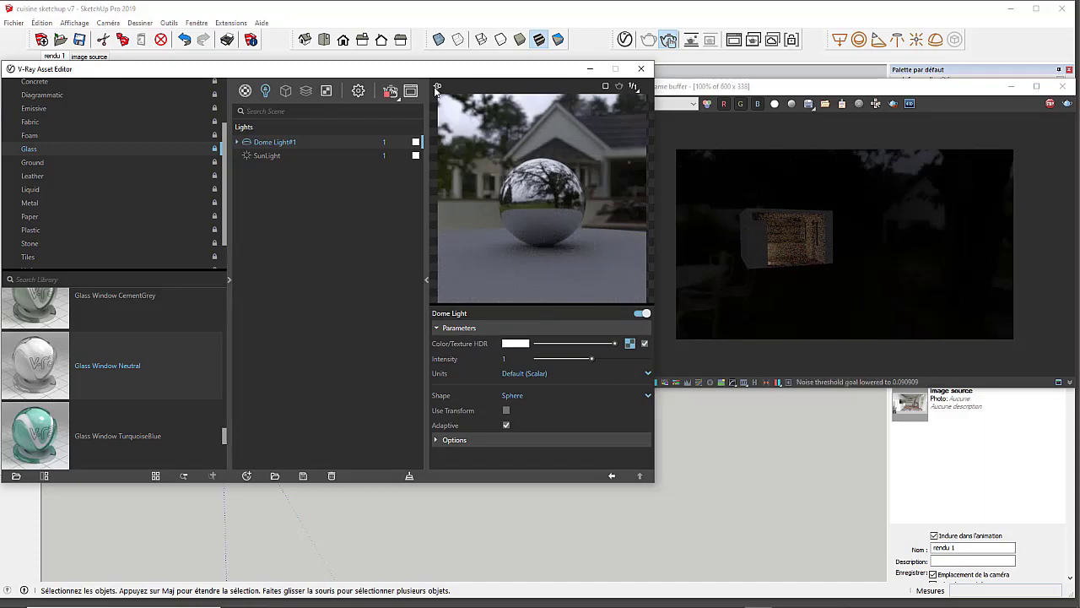
Return to the rendu 1 scene and set the intensity of Dome Light#1 to 20.
mouse_move(393, 74)
left_mouse_down()
mouse_move(616, 194)
mouse_move(748, 318)
mouse_move(762, 286)
left_mouse_up()
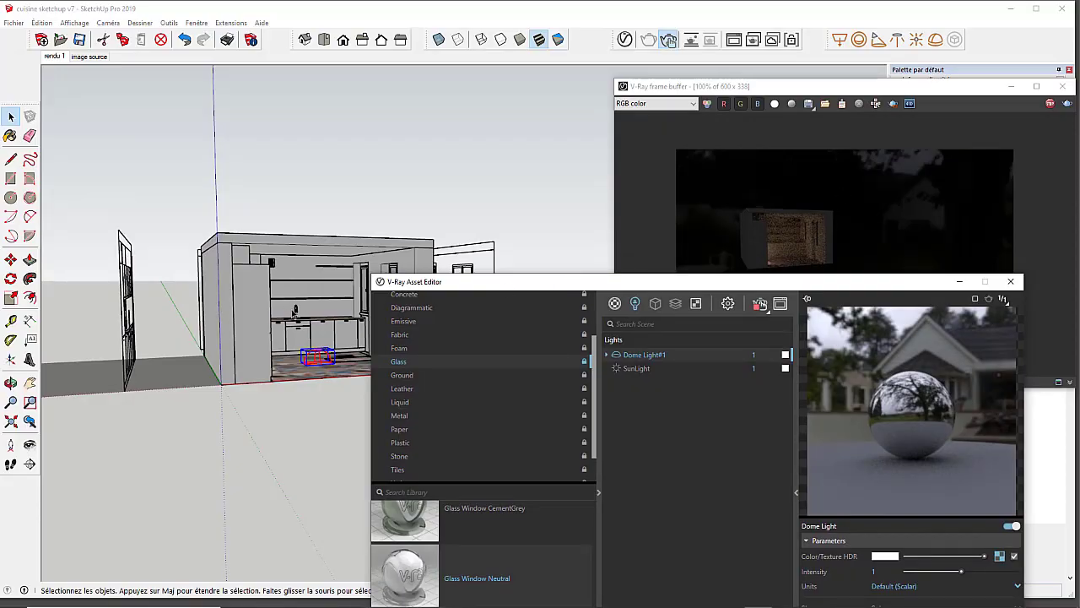
left_click(53, 56)
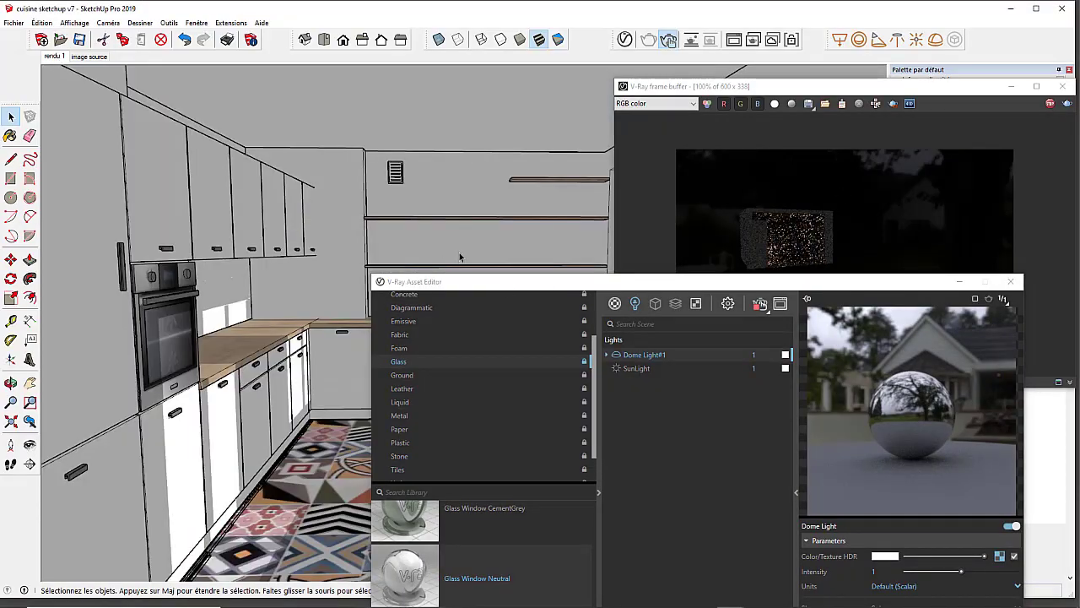
left_click(570, 285)
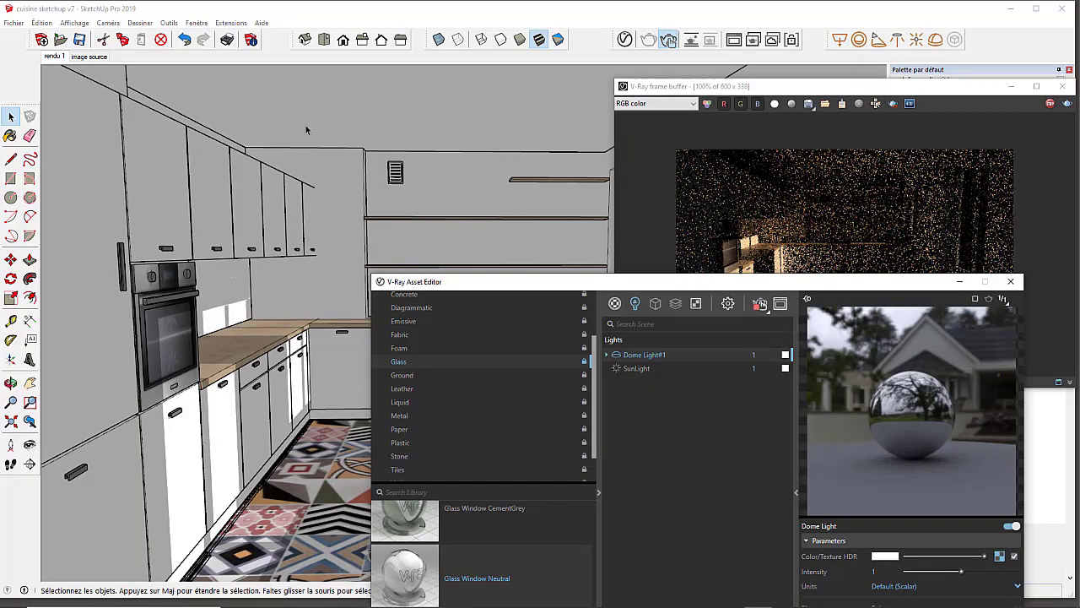
left_click_drag(573, 282, 188, 112)
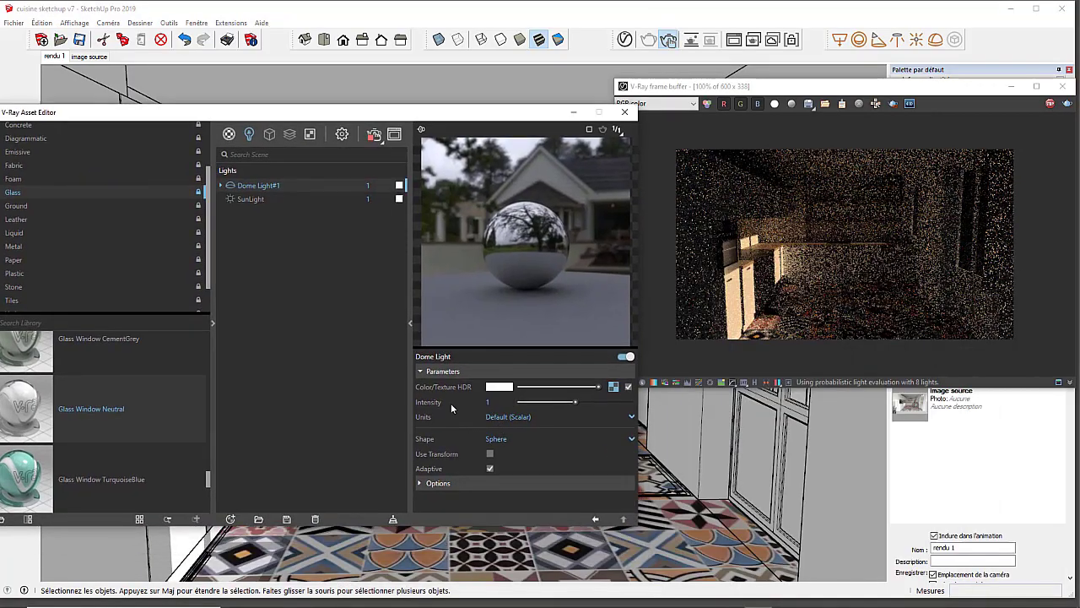
left_click(489, 403)
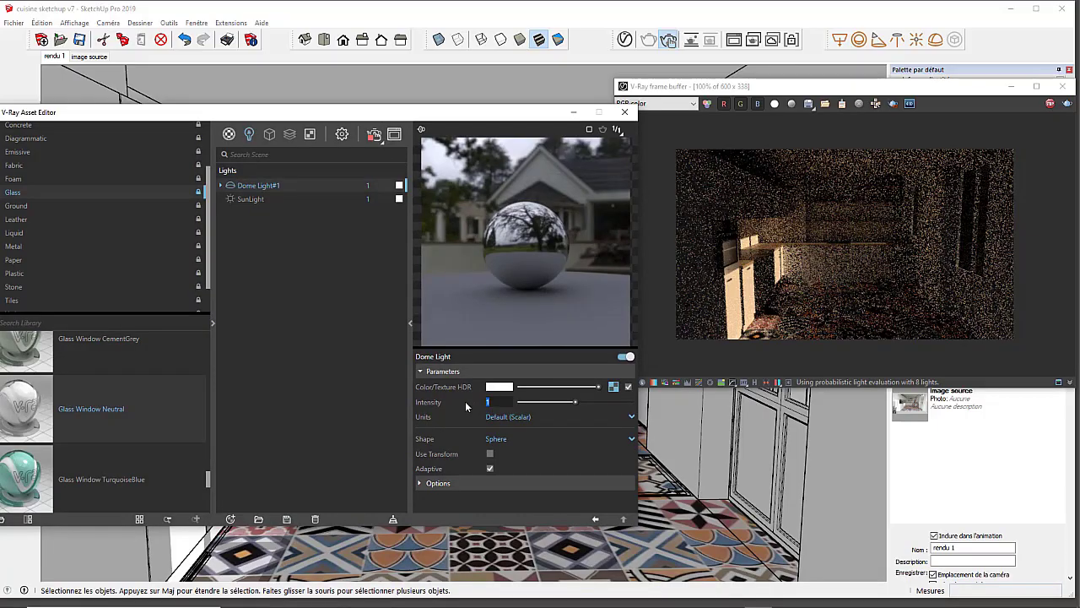
type("20")
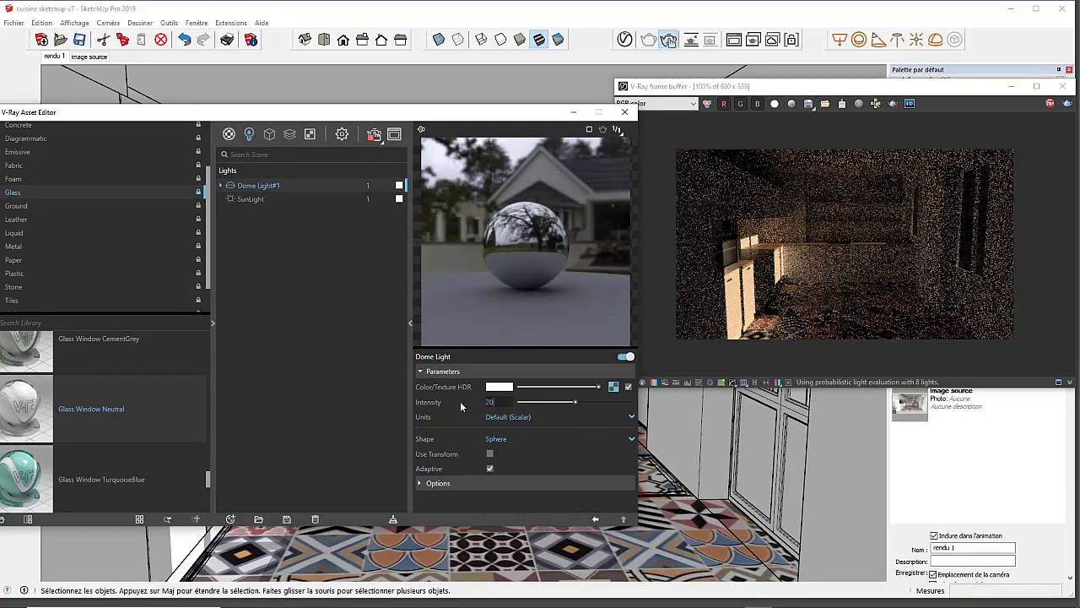
key("Return")
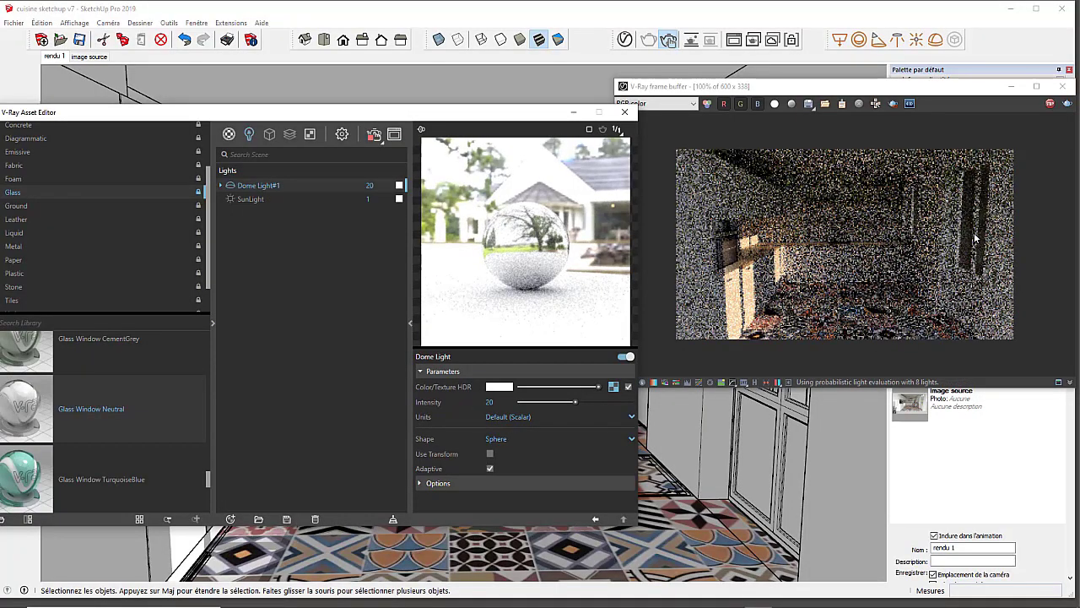
Preview the kitchen from outside and raise the dome light's intensity to 40.
left_click_drag(382, 107, 777, 354)
scroll(346, 270, "down", 10)
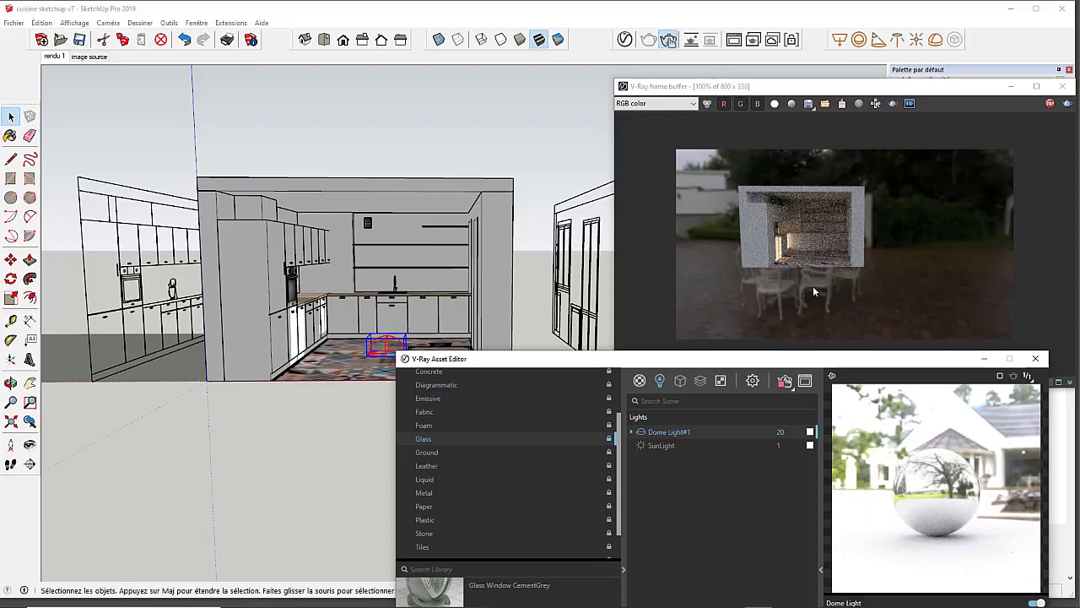
left_click_drag(757, 358, 276, 131)
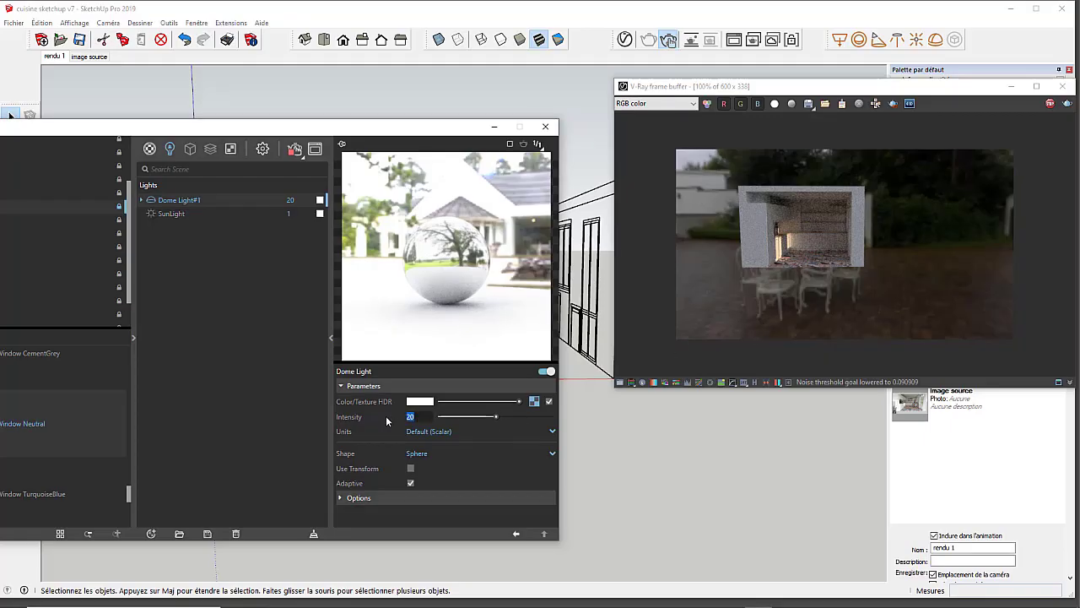
type("40")
key("Return")
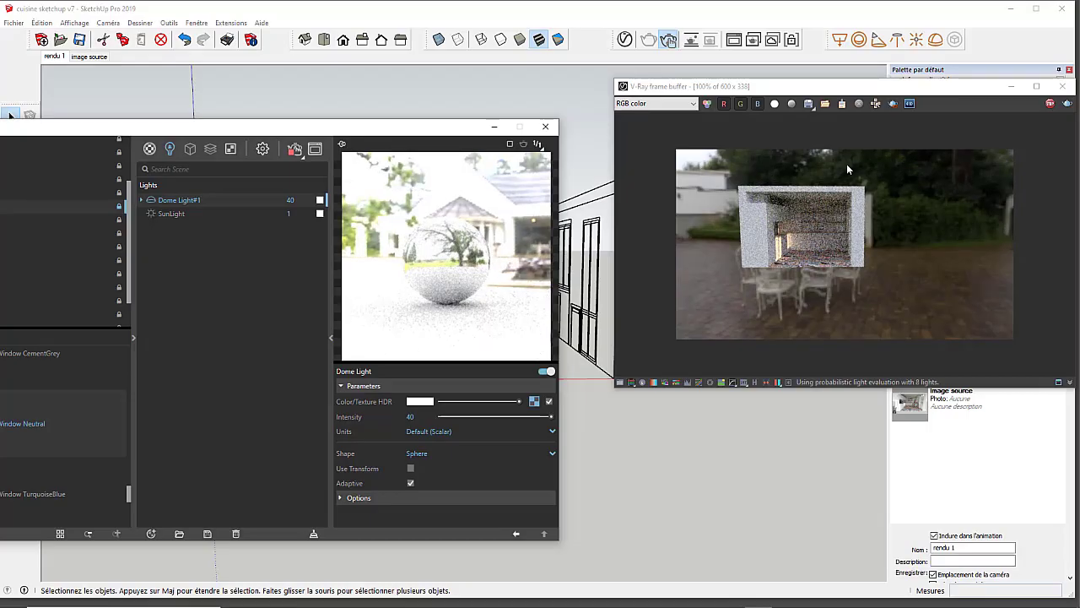
Restore the rendu 1 scene view and lower the dome light's intensity to 20.
left_click_drag(283, 125, 890, 341)
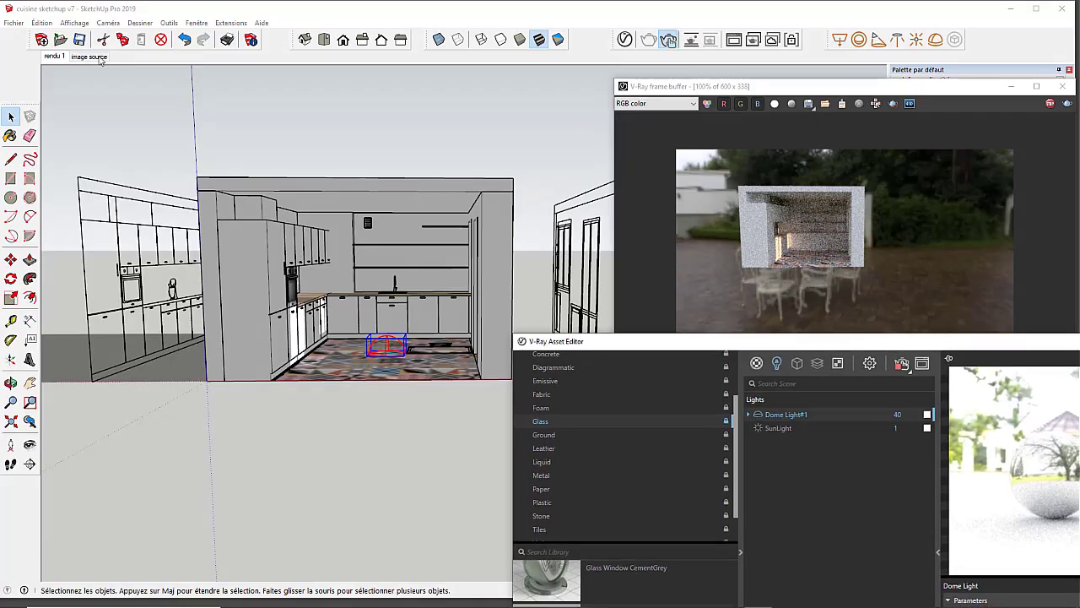
left_click(53, 56)
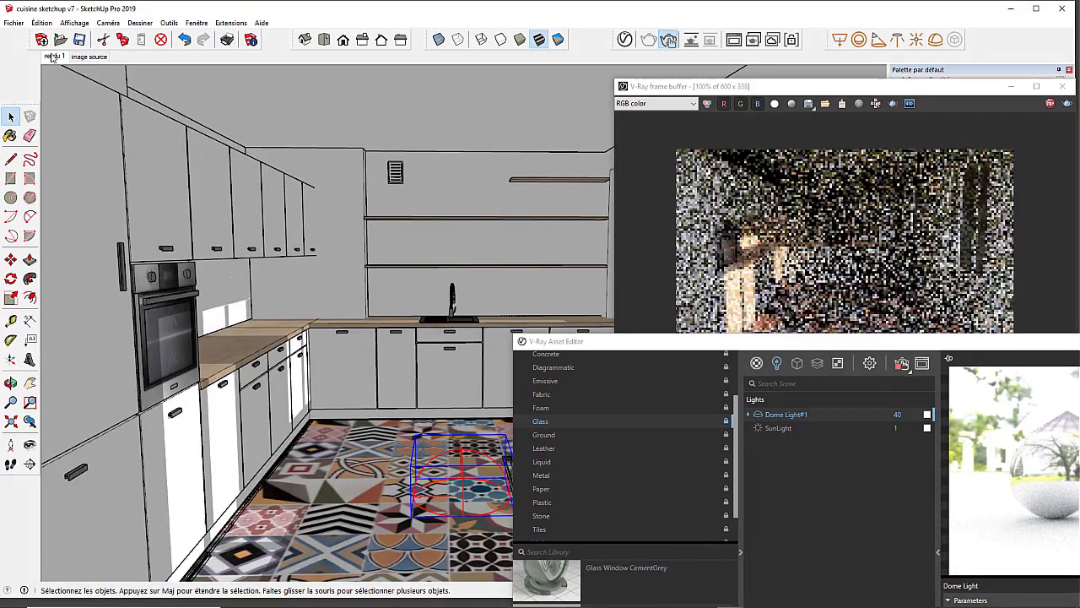
left_click_drag(699, 339, 148, 90)
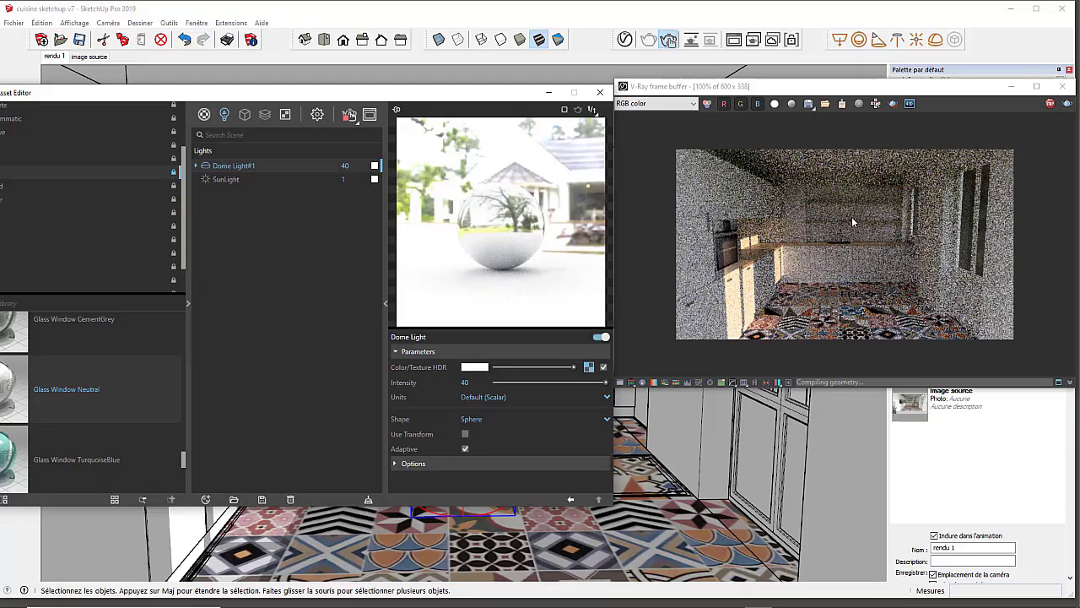
left_click_drag(478, 383, 436, 387)
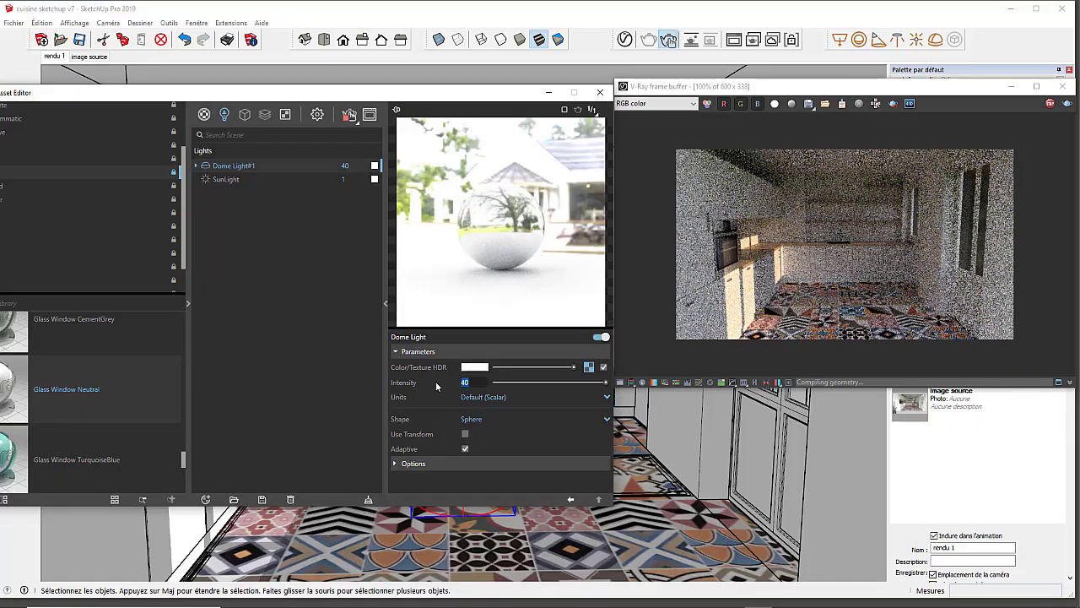
type("20")
key("Return")
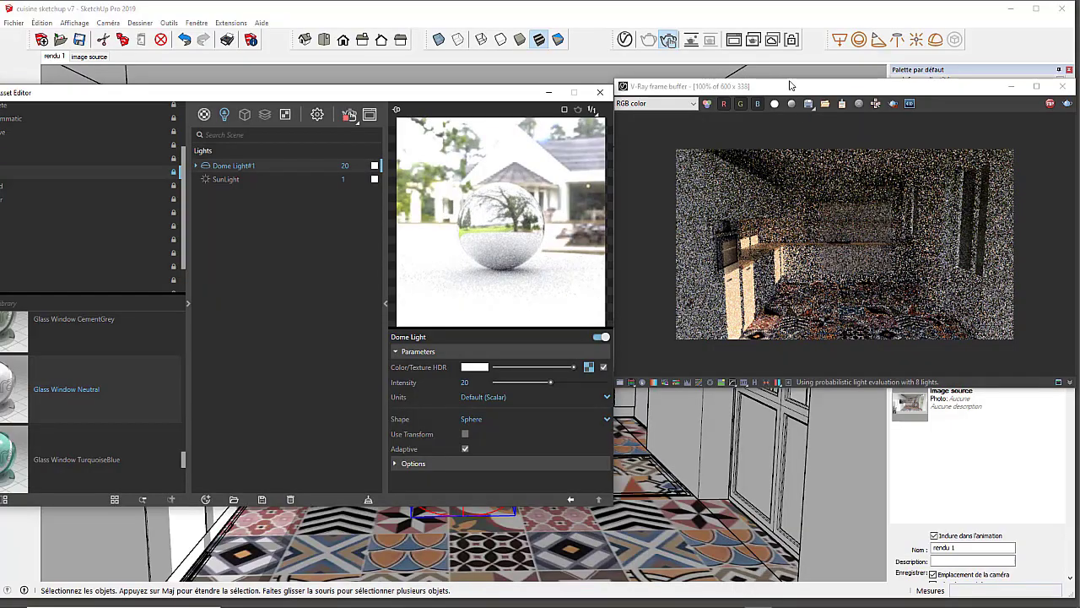
Set the intensity of Dome Light#1 to 40 for the rendu 1 interior view.
left_click_drag(805, 90, 782, 59)
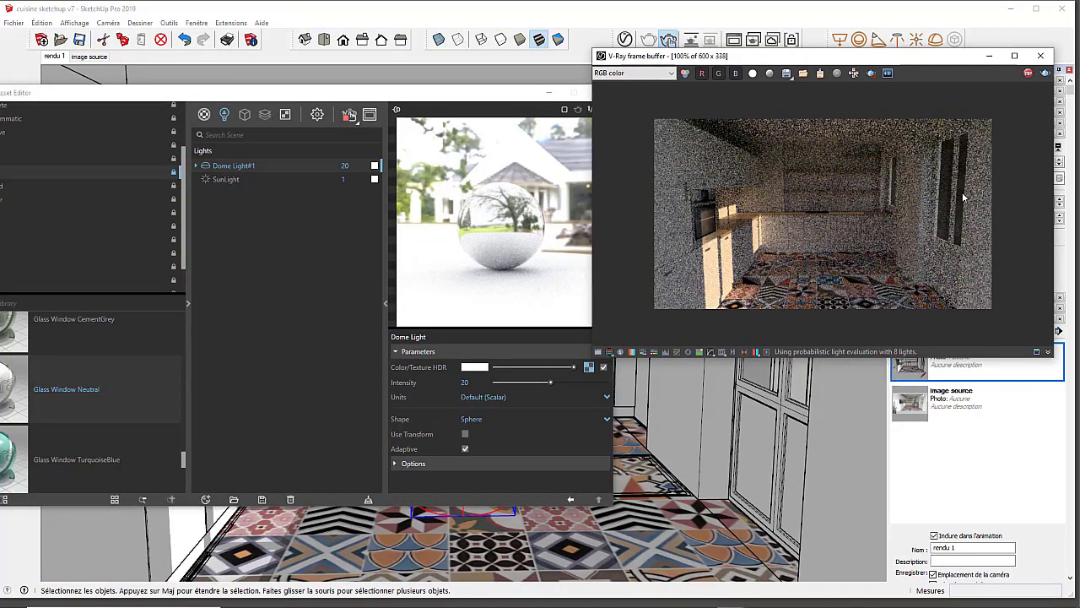
left_click(466, 383)
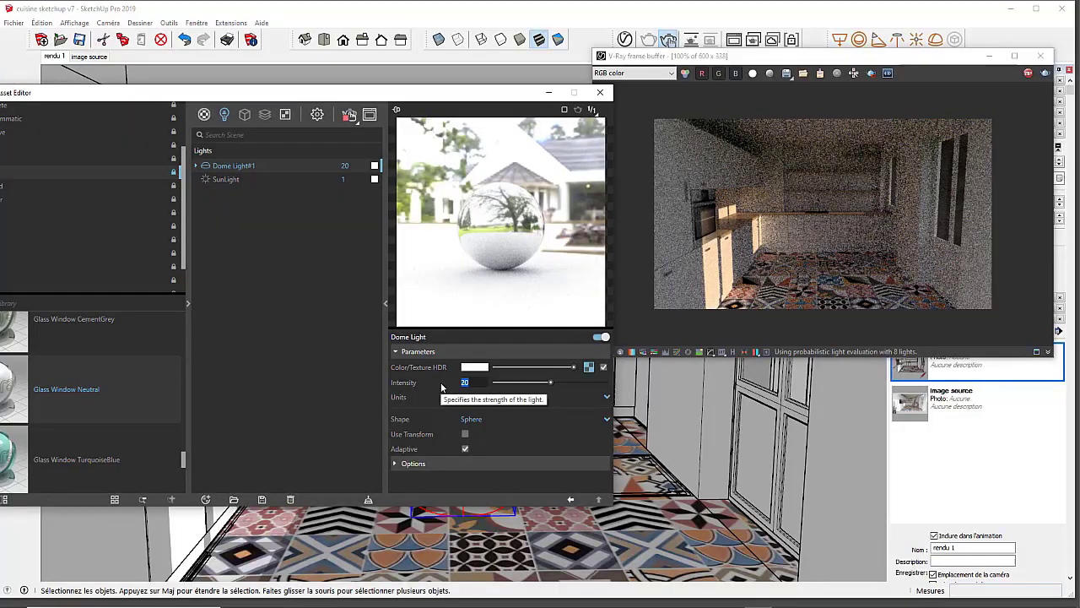
type("40")
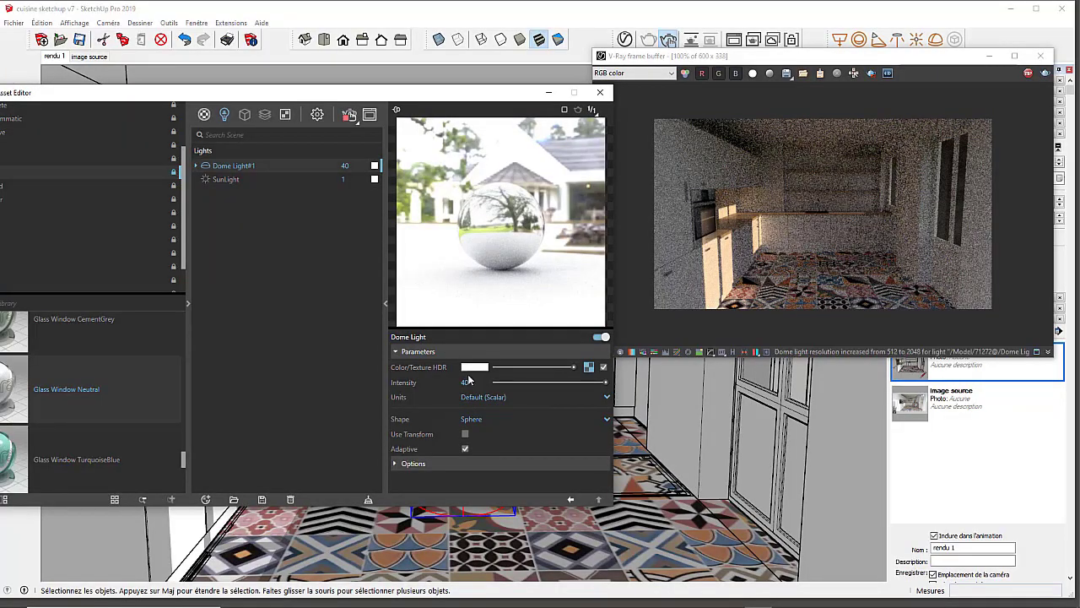
key("Return")
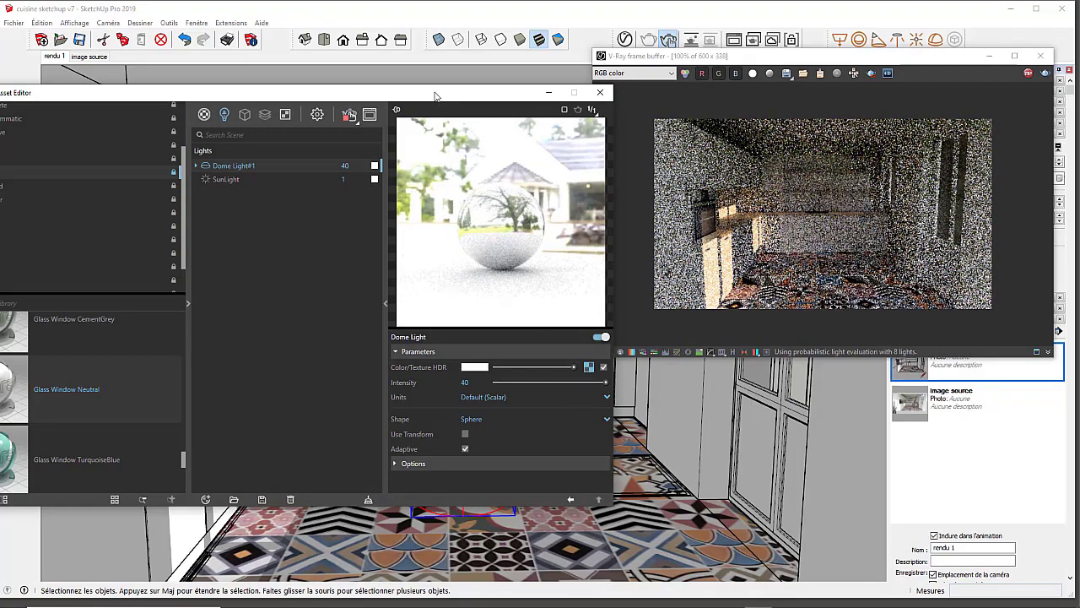
left_click_drag(436, 96, 393, 64)
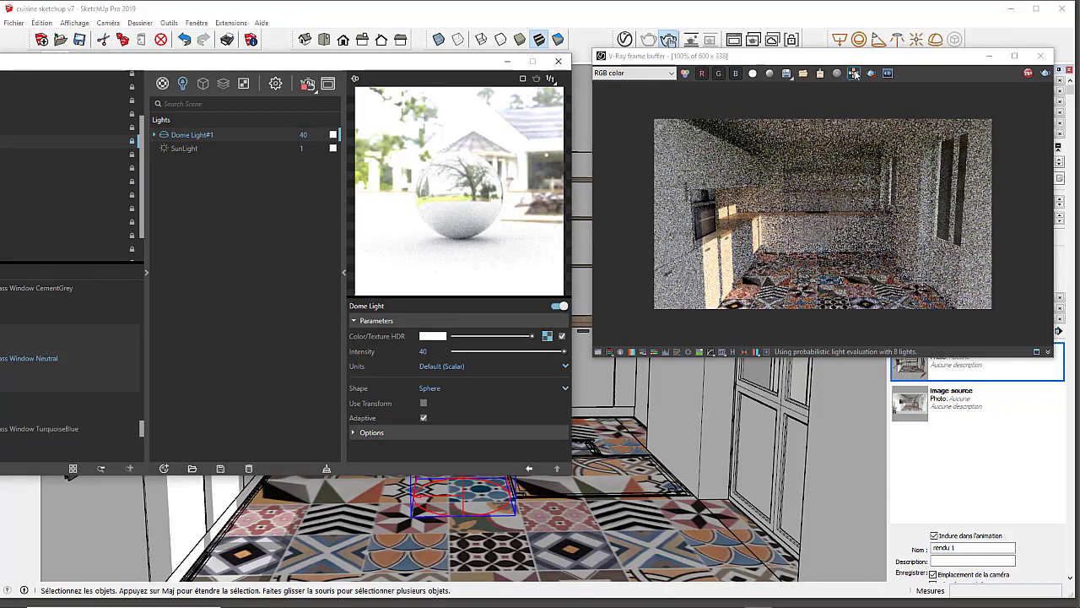
Compare the render with the reference kitchen picture in the image source scene and return to the rendu 1 scene.
left_click_drag(418, 71, 600, 436)
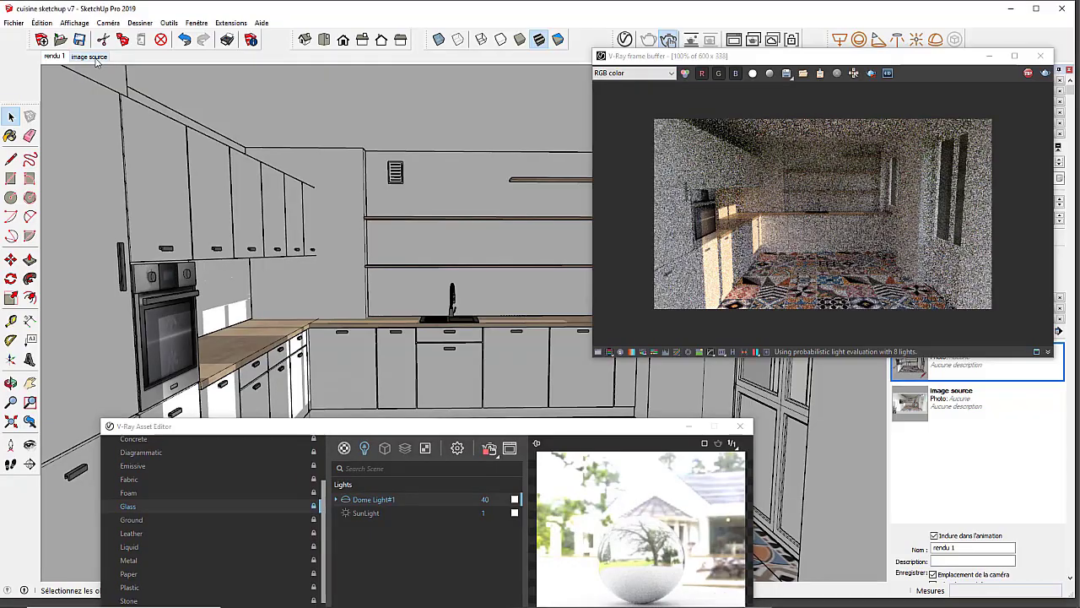
left_click(90, 56)
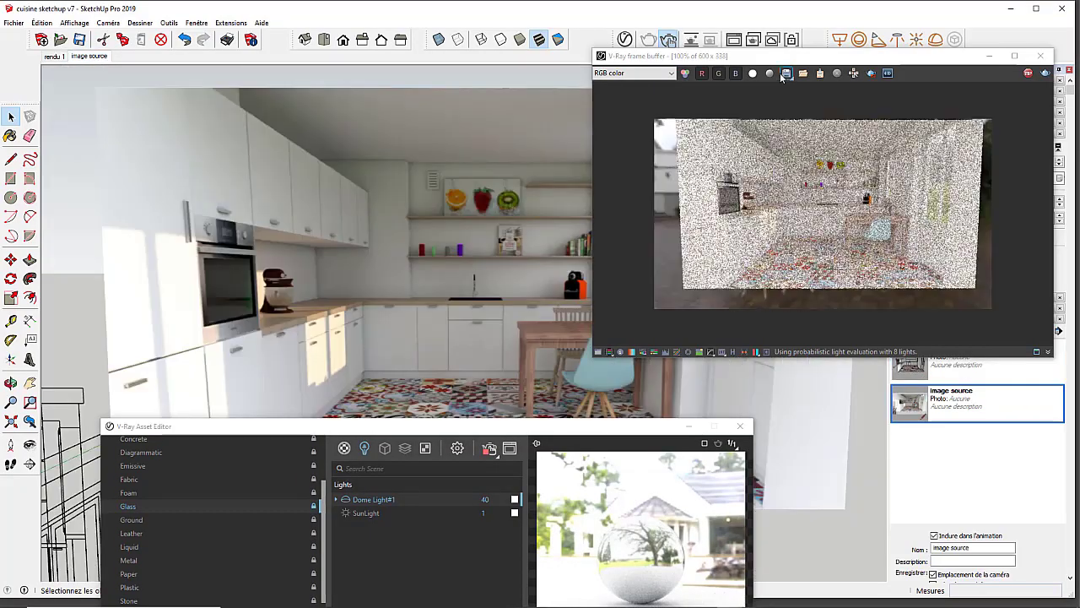
left_click_drag(784, 64, 795, 361)
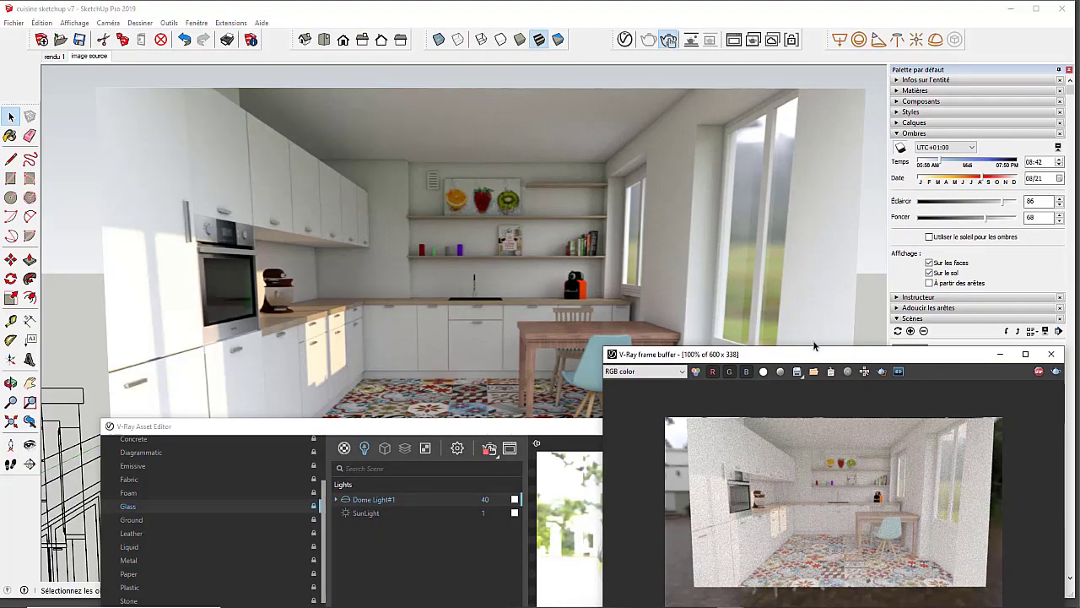
left_click_drag(827, 360, 825, 337)
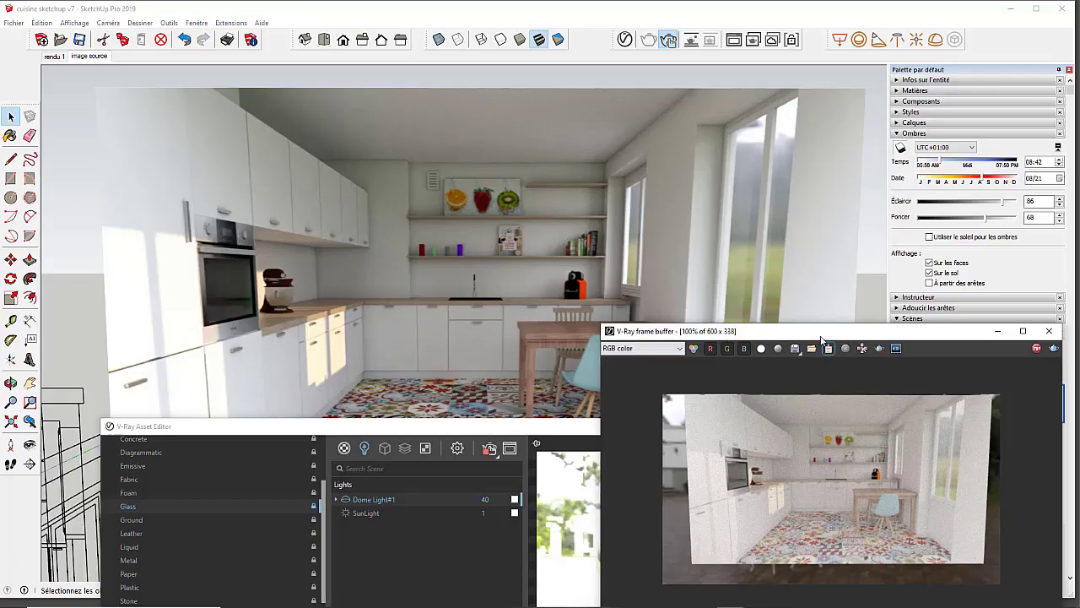
scroll(445, 257, "down", 3)
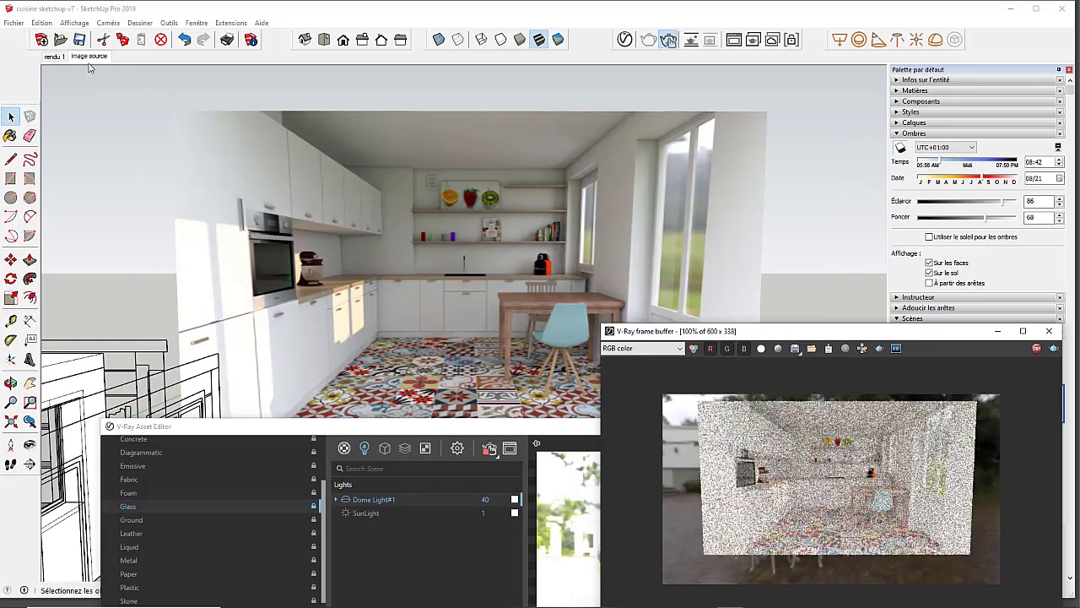
left_click(56, 56)
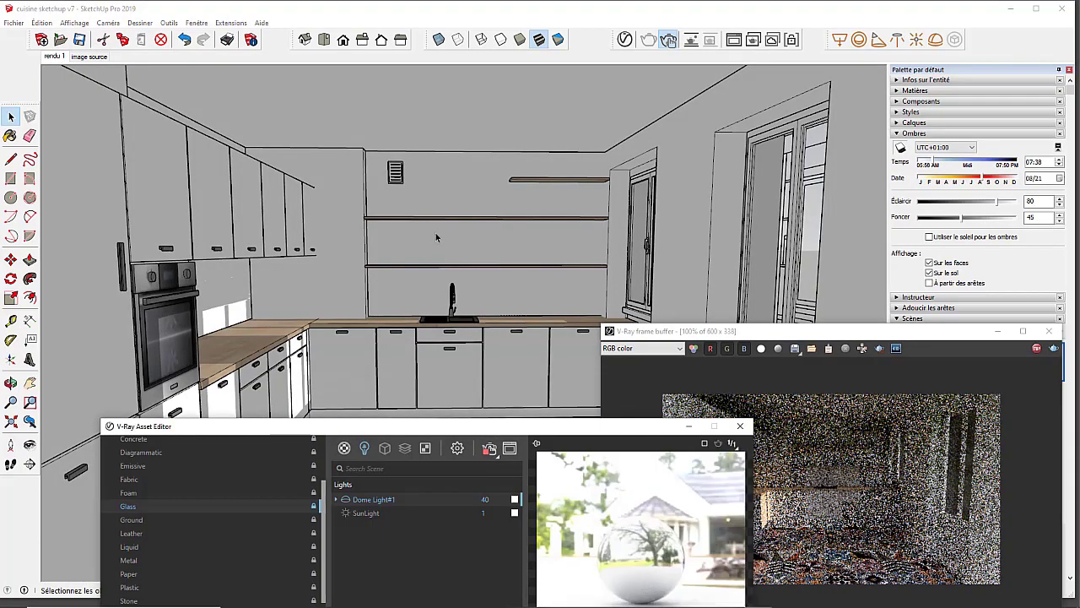
Rotate the dome light on the kitchen floor about its vertical axis using the Move tool's rotation grips.
left_click_drag(570, 431, 620, 528)
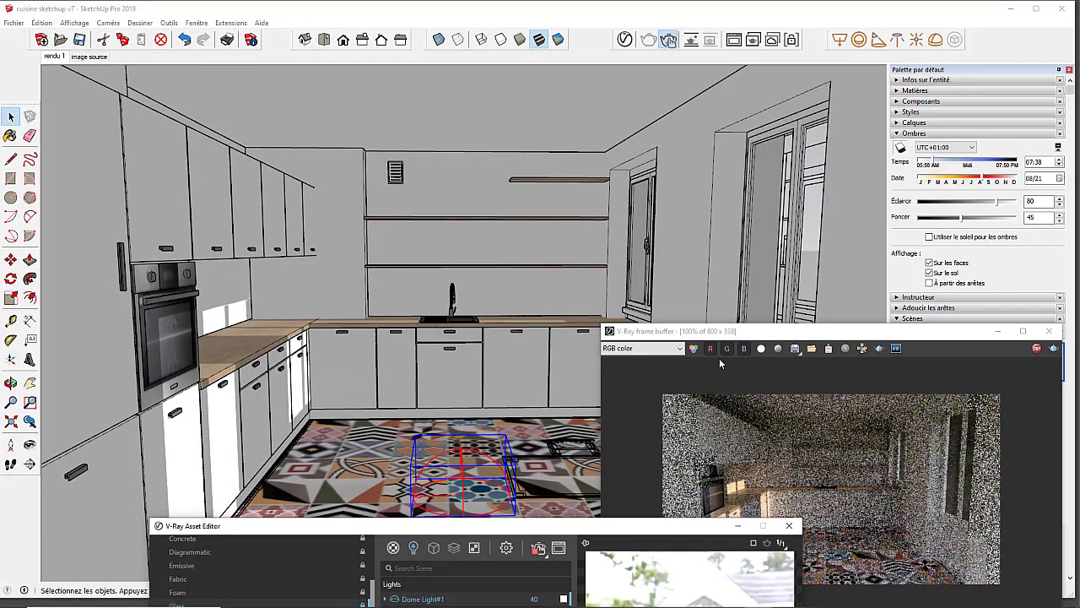
left_click_drag(689, 333, 780, 305)
scroll(428, 379, "down", 10)
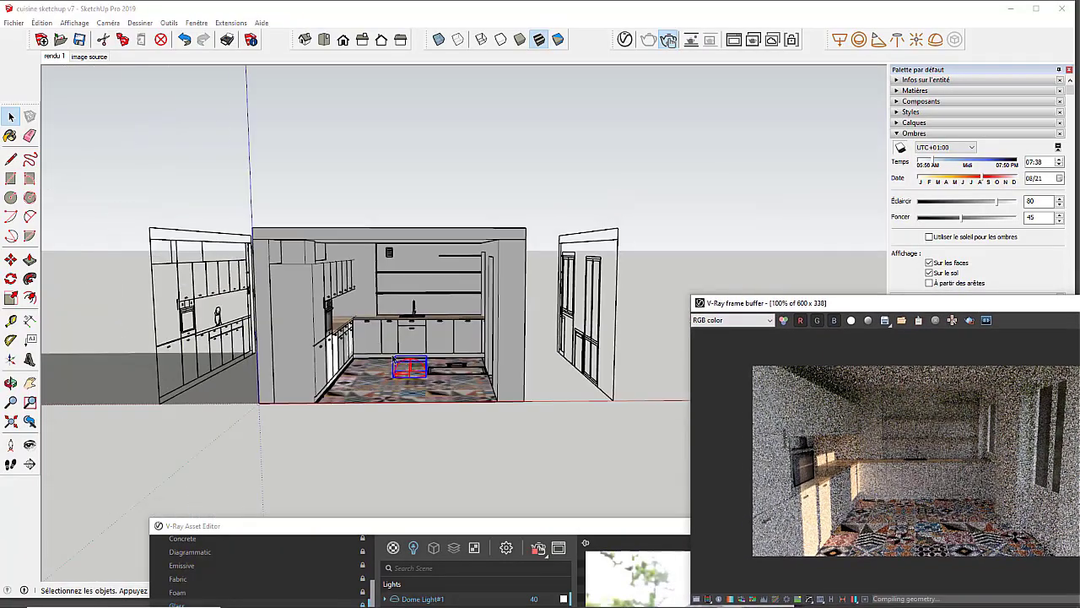
scroll(429, 378, "up", 8)
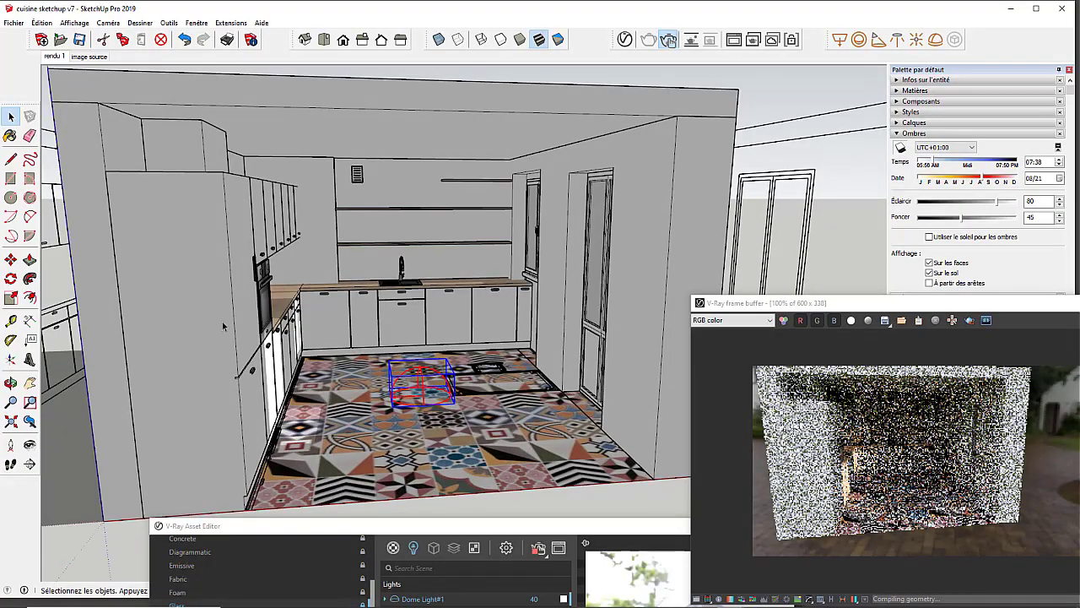
left_click(11, 260)
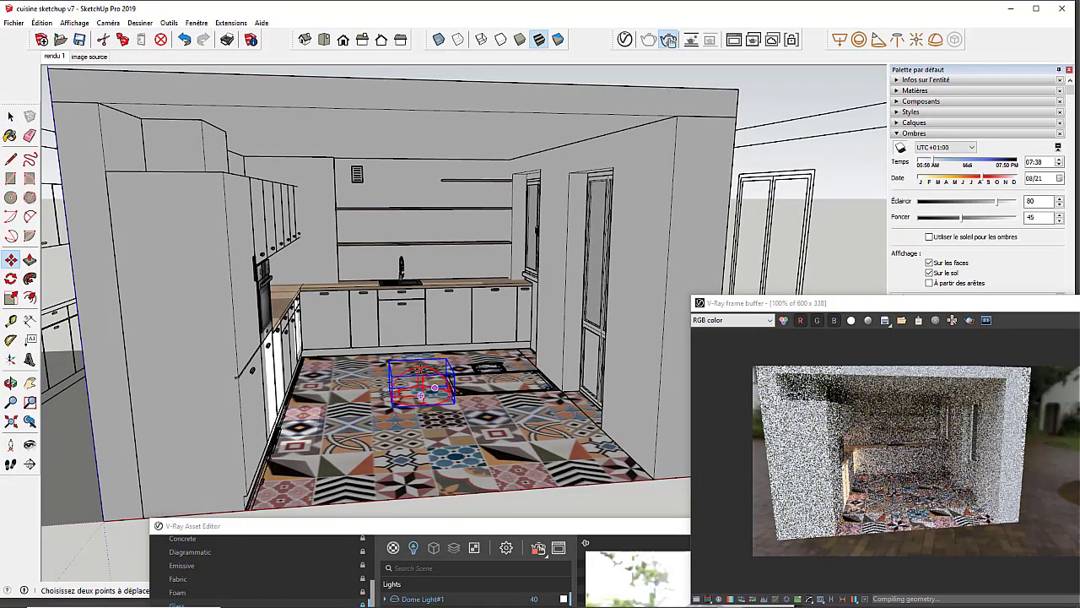
scroll(420, 373, "up", 4)
scroll(420, 369, "up", 1)
middle_click_drag(421, 368, 426, 401)
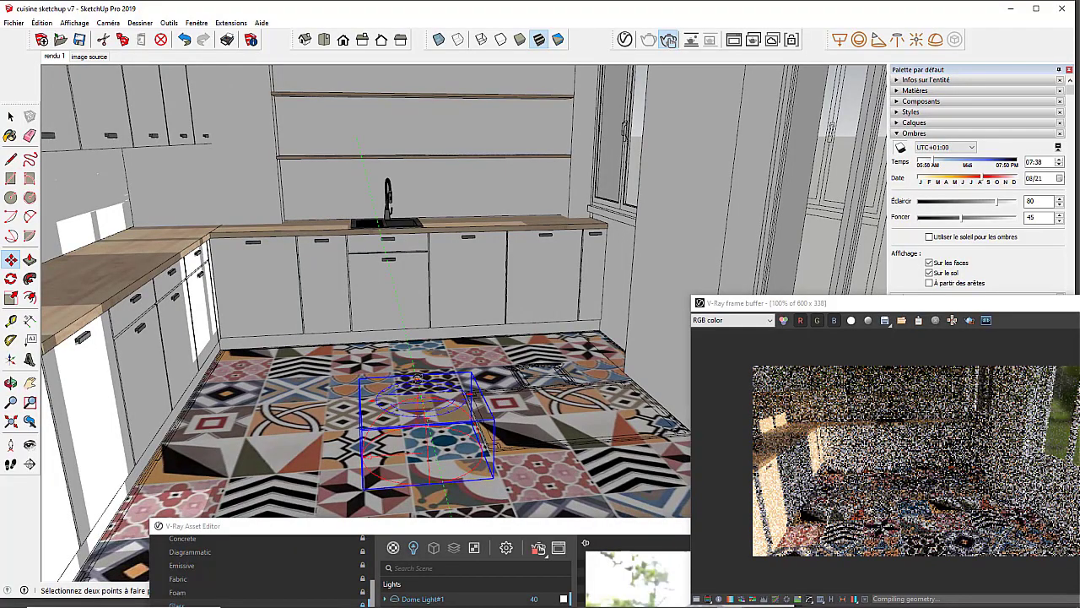
left_click(417, 380)
scroll(418, 380, "down", 4)
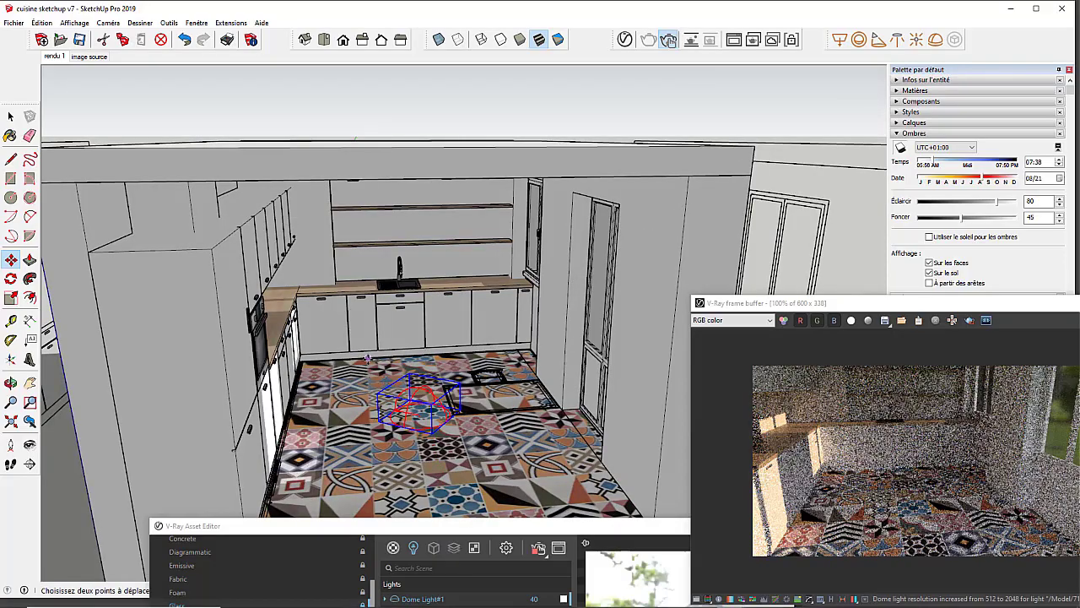
Viewing the kitchen from outside, rotate the dome light about its vertical axis by about -86.8 degrees.
scroll(368, 358, "down", 4)
middle_click_drag(369, 360, 421, 334)
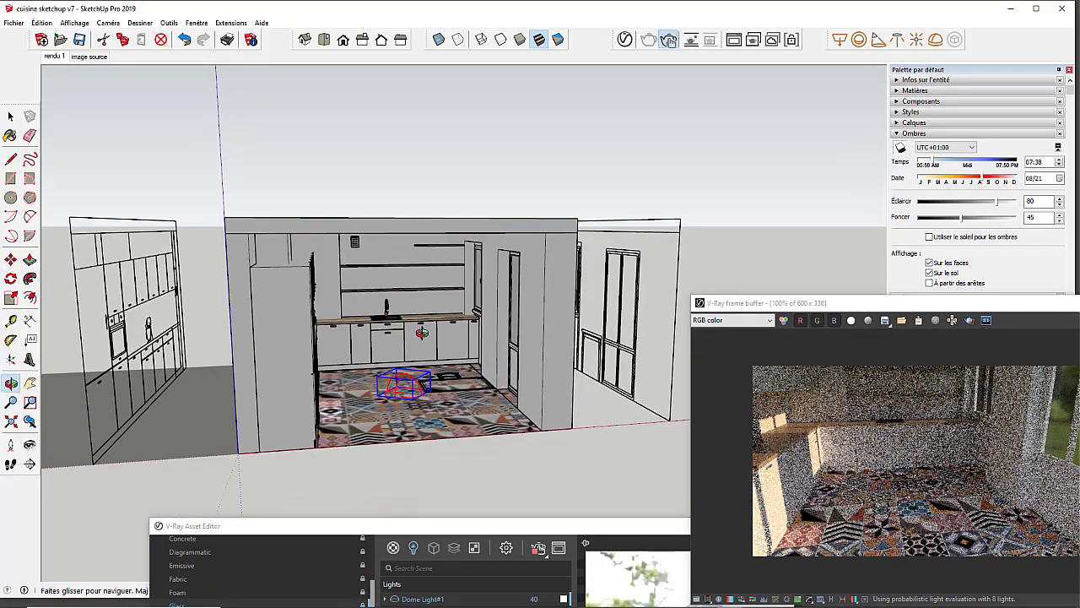
left_click_drag(837, 303, 820, 168)
scroll(397, 371, "up", 3)
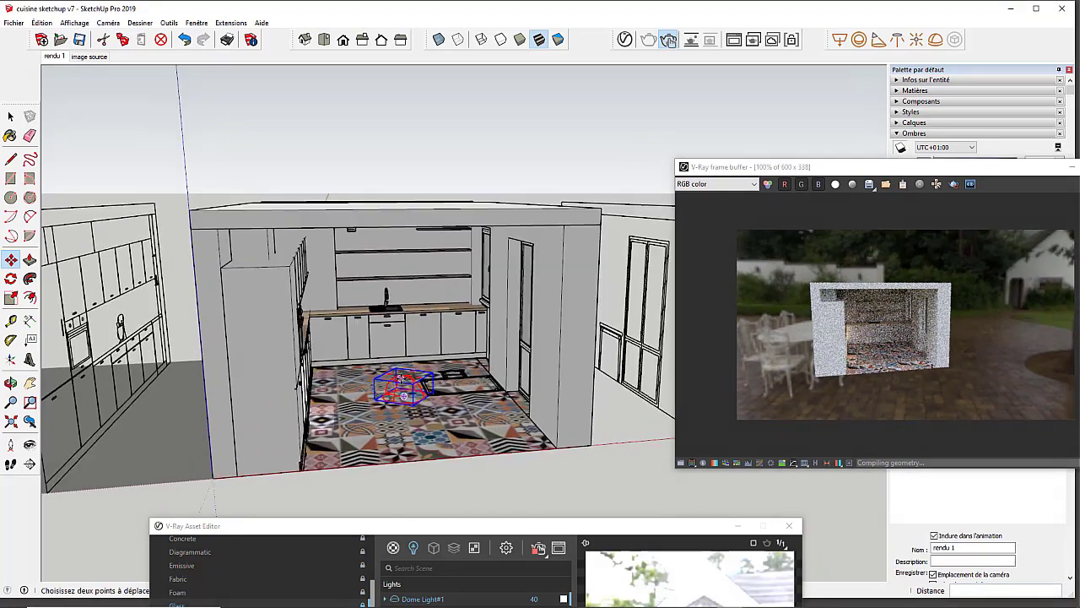
left_click(414, 370)
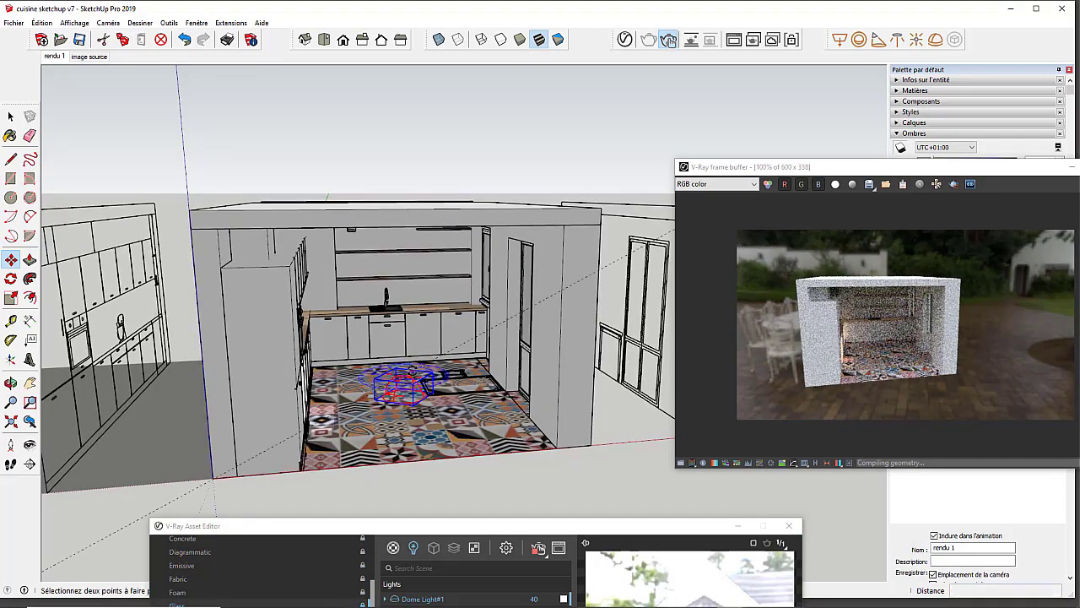
left_click(414, 370)
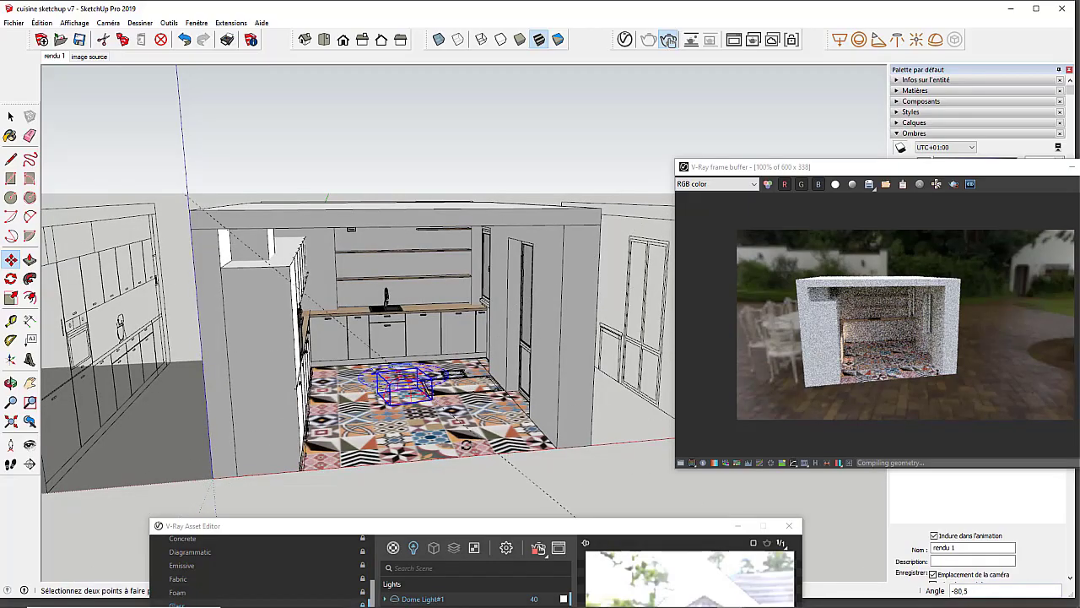
left_click(439, 431)
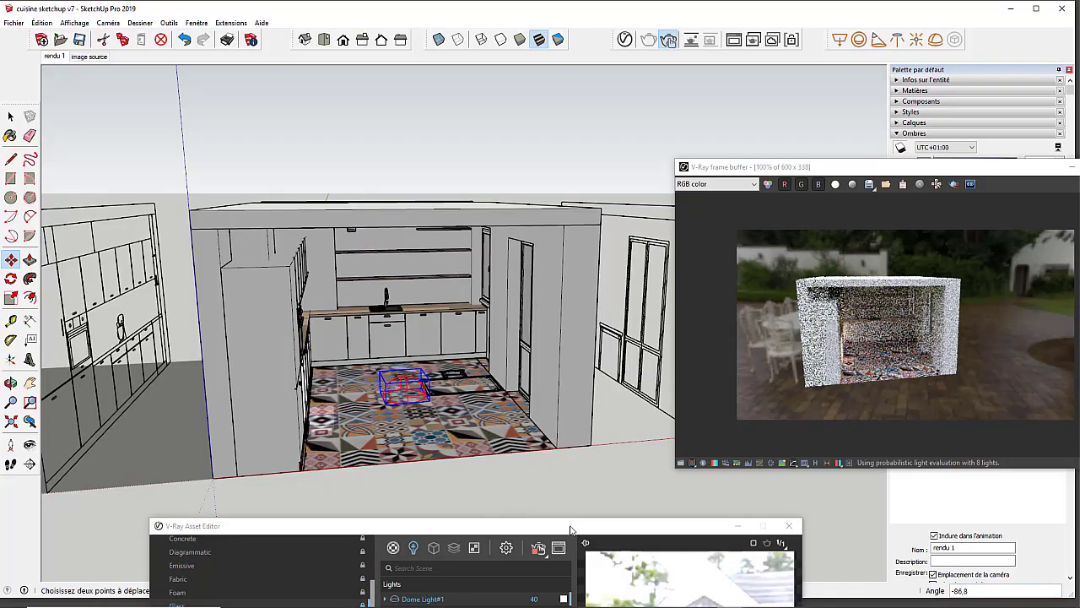
Enable Use Transform for Dome Light#1 so its HDRI follows the light's rotation.
left_click_drag(570, 530, 529, 117)
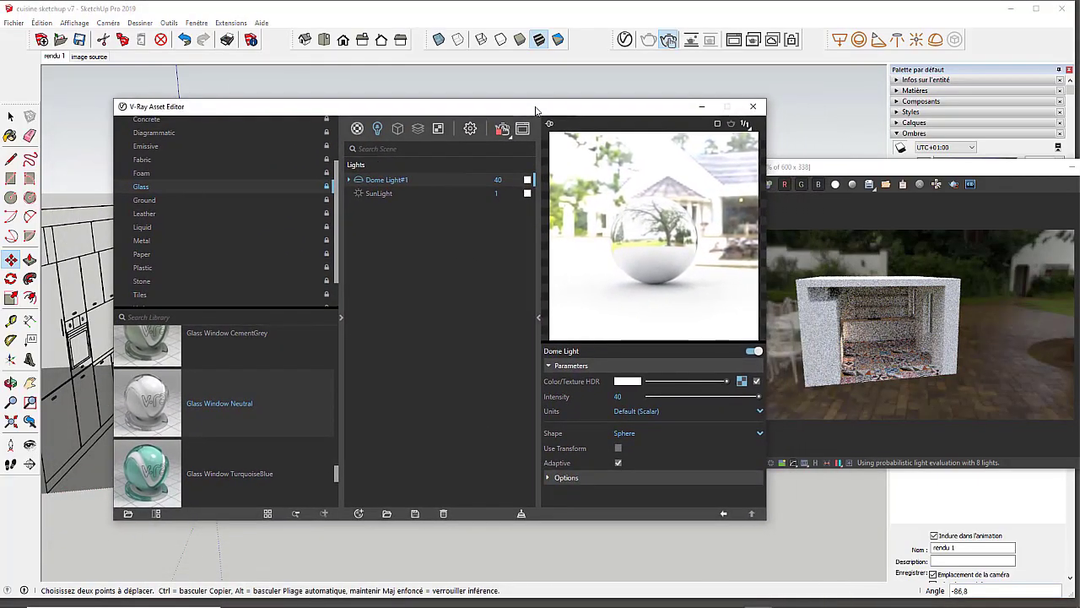
left_click(618, 448)
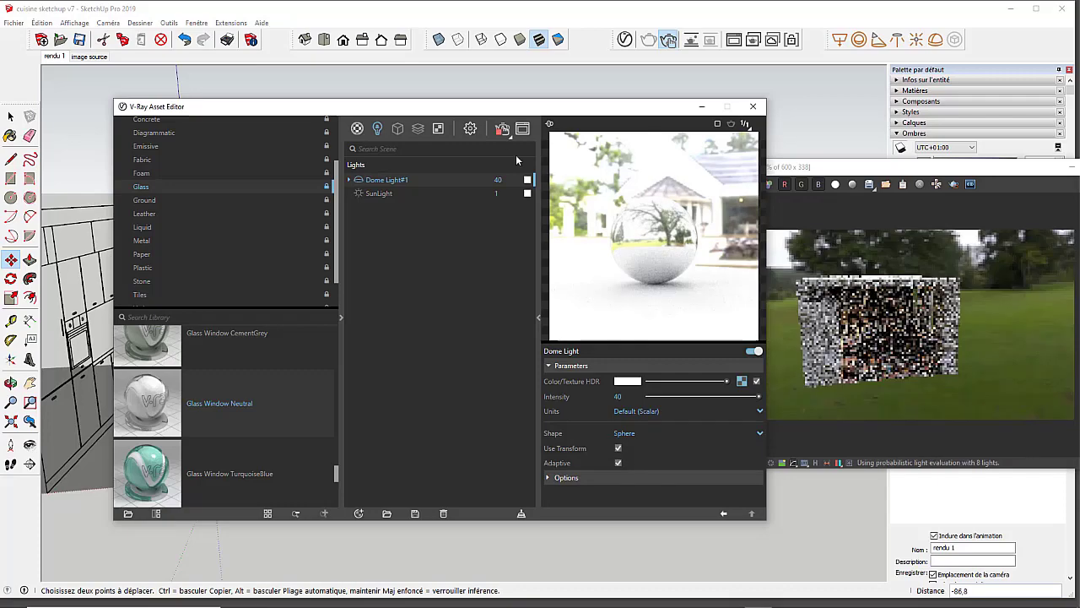
left_click_drag(484, 115, 594, 493)
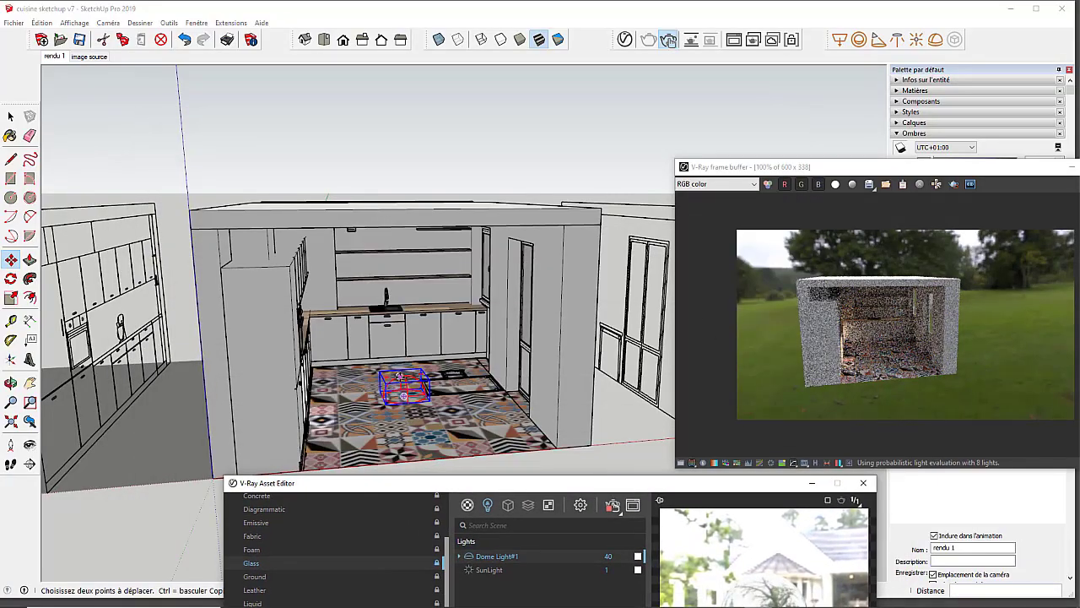
Rotate the dome light -90 degrees about its vertical axis to change the outdoor background in the interactive render.
scroll(398, 371, "up", 4)
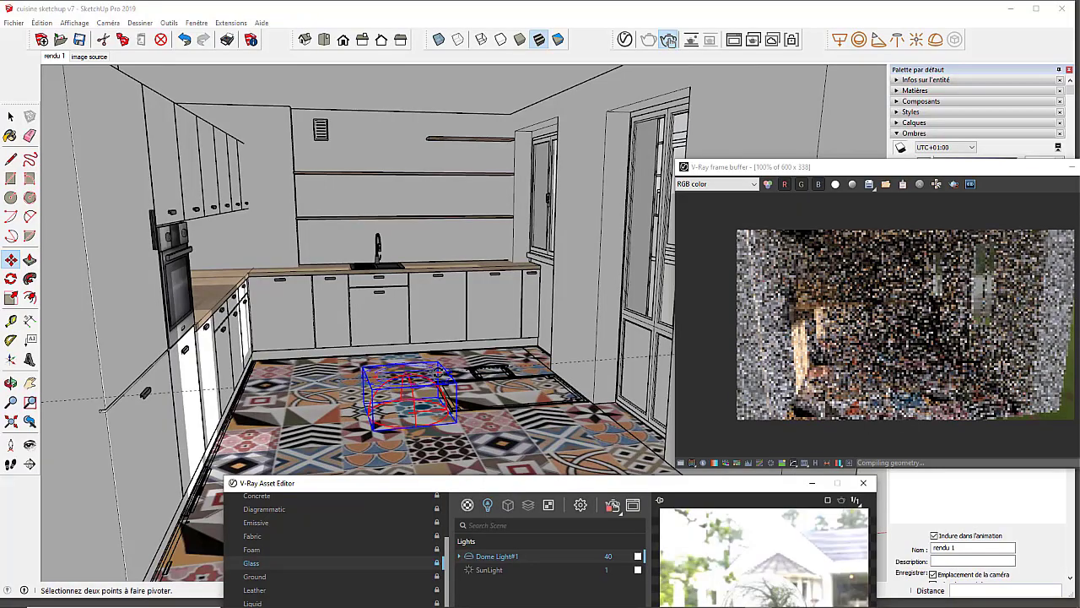
key("q")
scroll(440, 372, "down", 5)
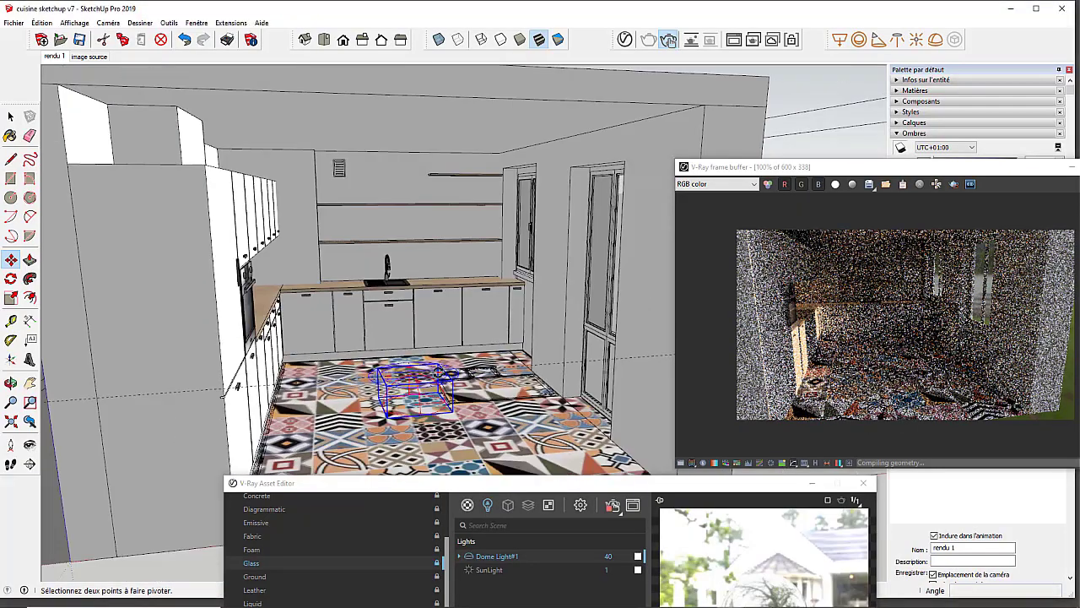
scroll(438, 372, "down", 3)
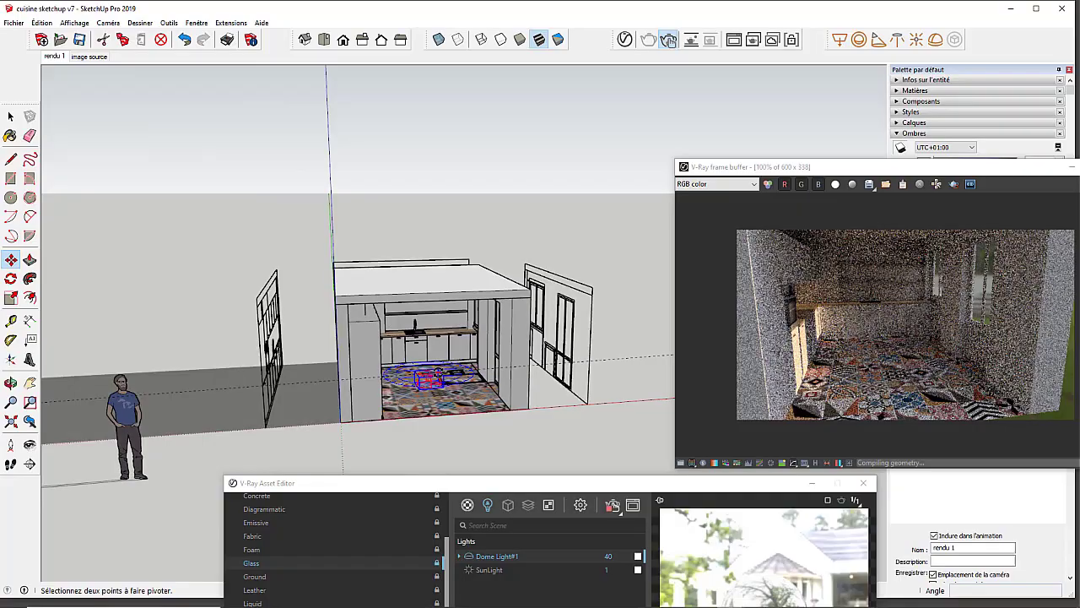
left_click(438, 372)
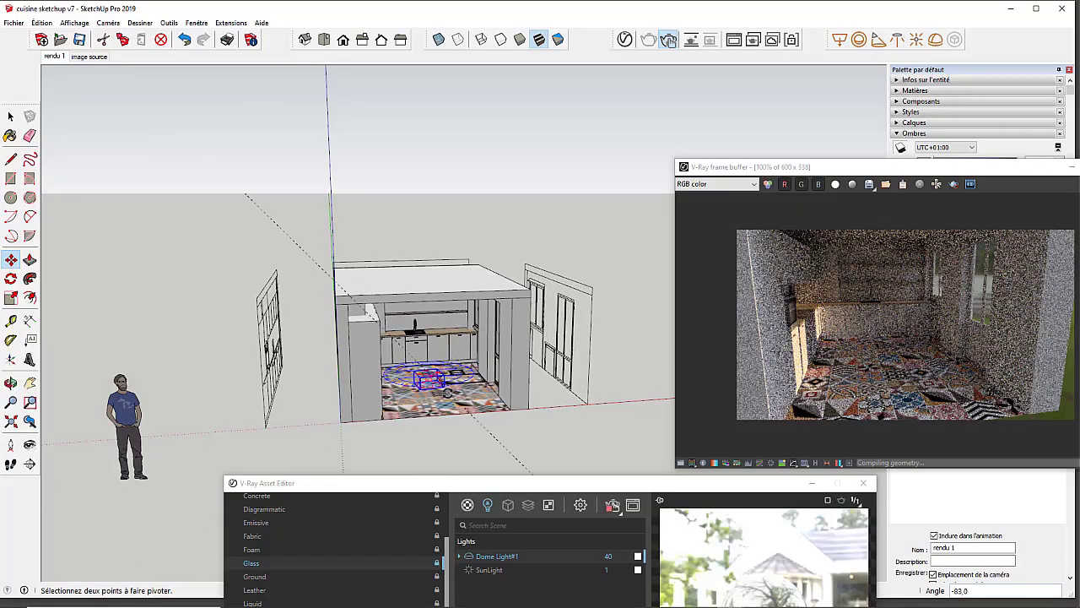
left_click(603, 426)
key("m")
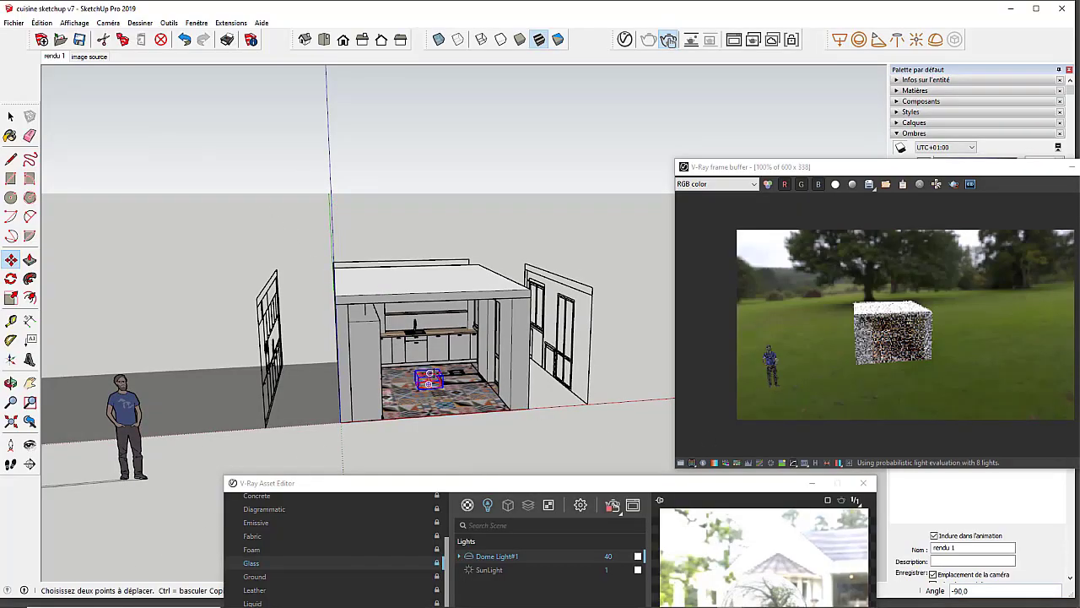
key("q")
key("m")
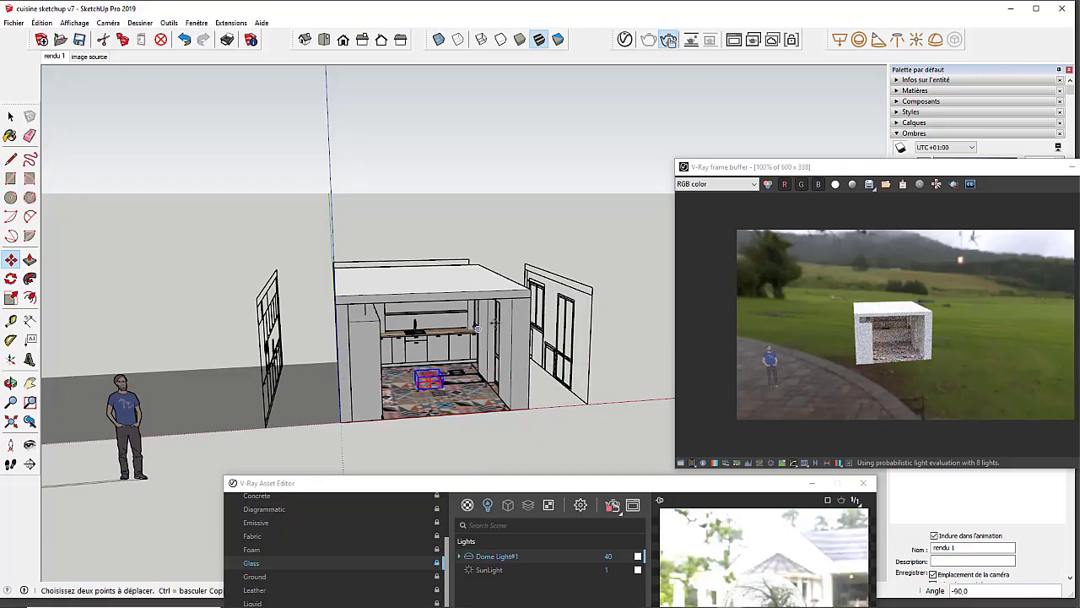
Examine the HDRI background through the kitchen window in the render, and return to the rendu 1 scene.
scroll(450, 353, "up", 3)
scroll(450, 353, "up", 5)
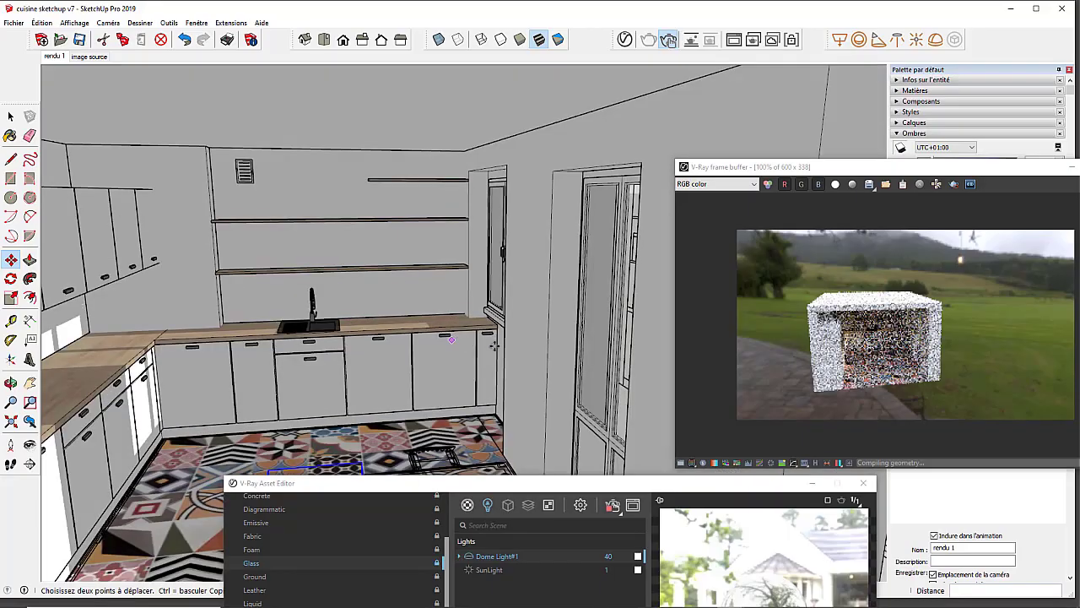
scroll(540, 248, "up", 3)
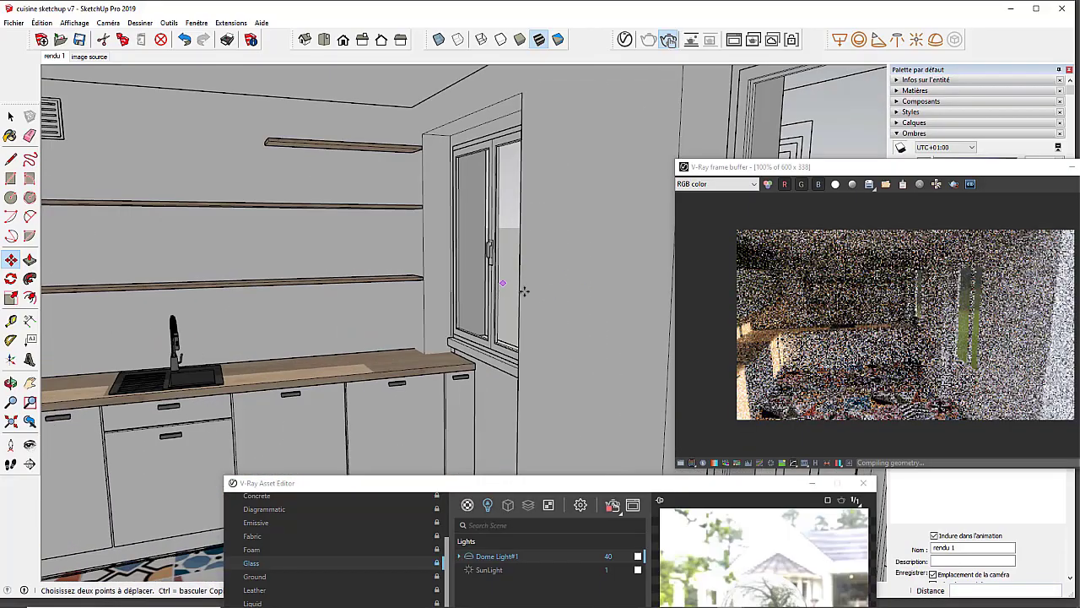
middle_click_drag(524, 292, 641, 294)
scroll(584, 262, "up", 5)
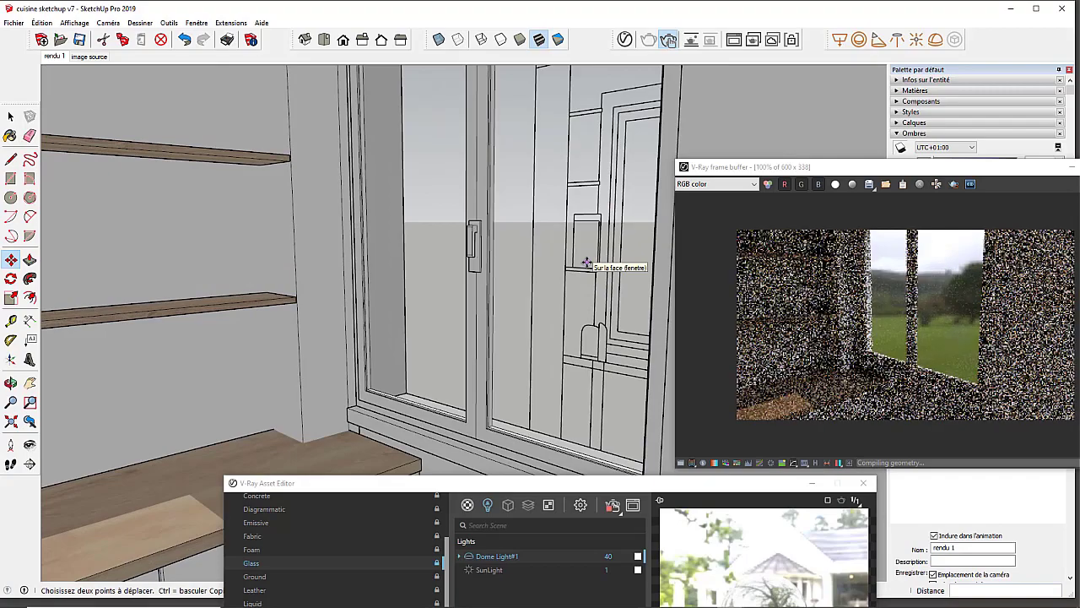
scroll(545, 287, "down", 4)
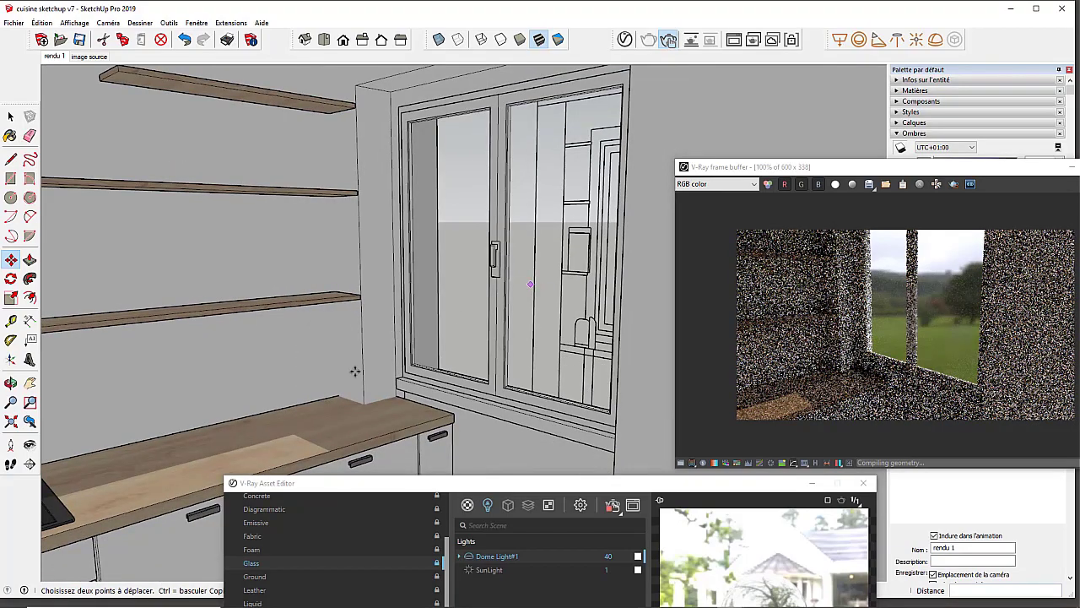
mouse_move(279, 379)
middle_mouse_down()
mouse_move(317, 362)
mouse_move(352, 366)
middle_mouse_up()
scroll(351, 363, "down", 2)
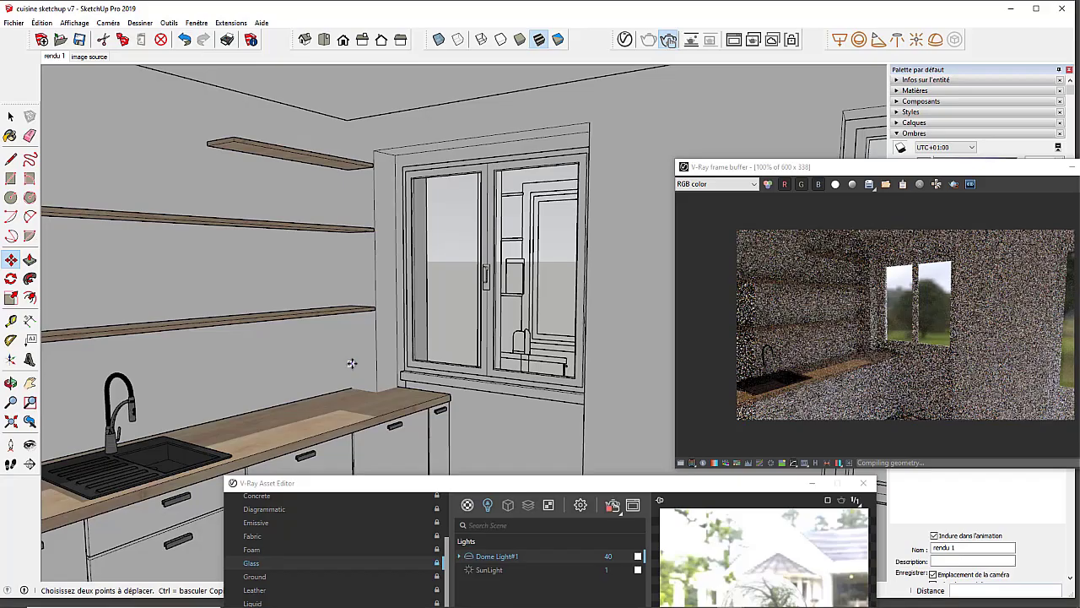
left_click(56, 58)
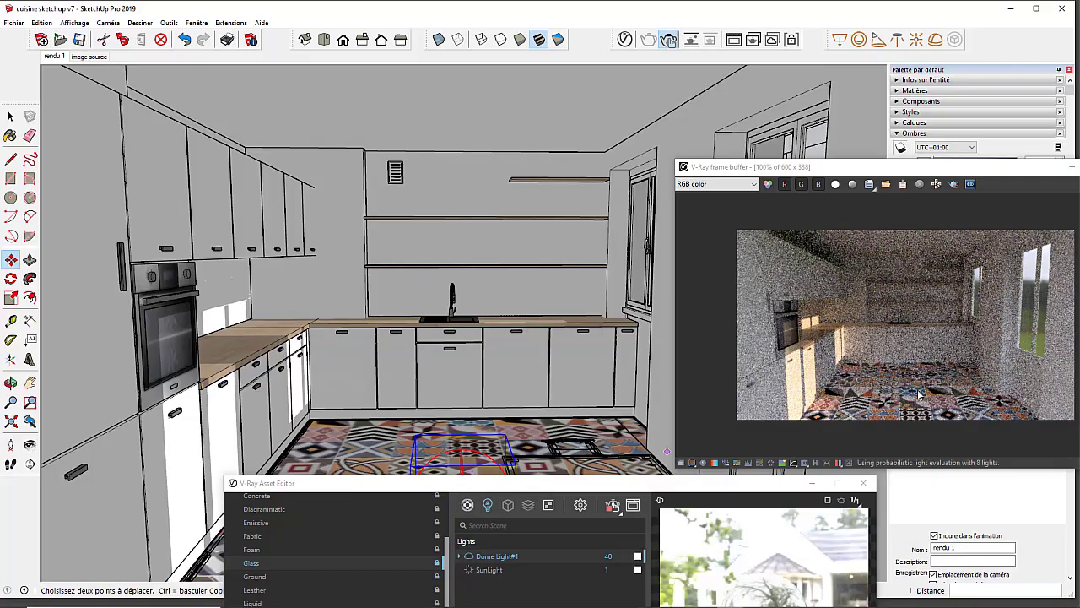
Try rotating the dome light slightly about its vertical axis in the rendu 1 view.
left_click_drag(547, 488, 711, 545)
key("q")
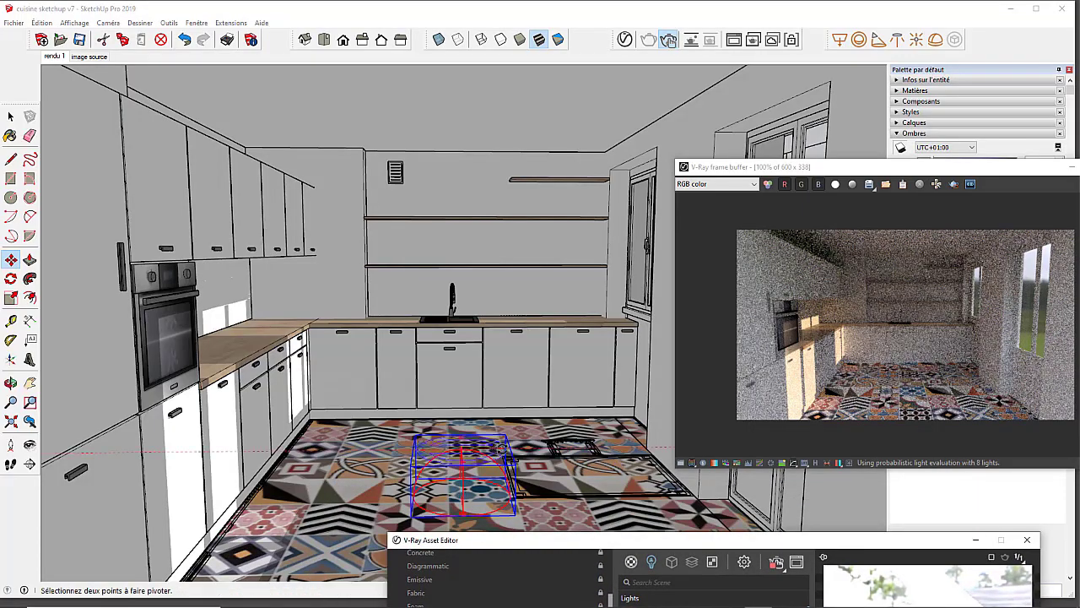
left_click(504, 448)
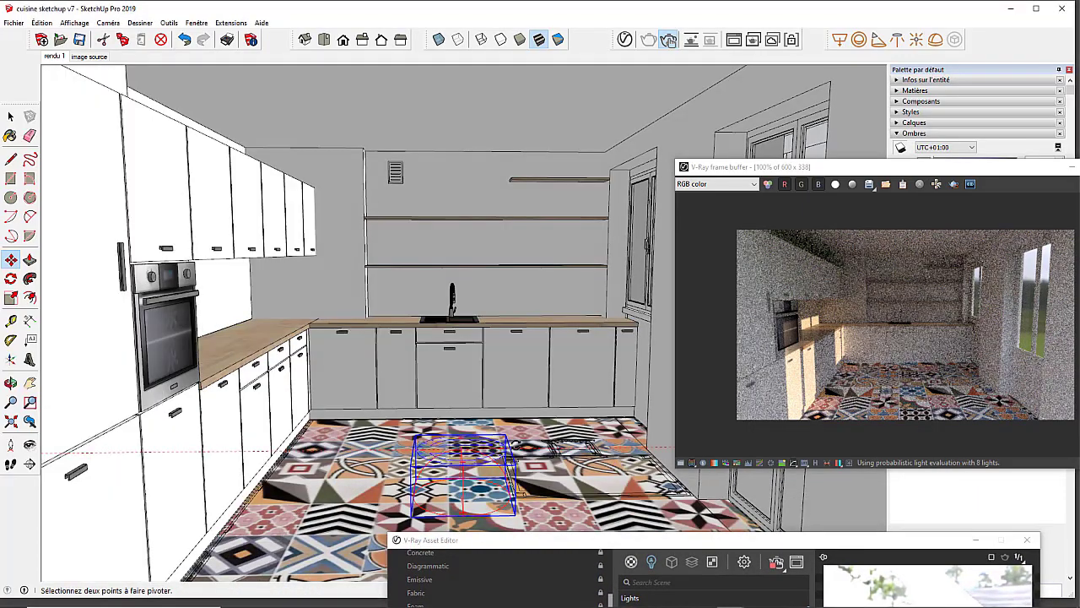
left_click(519, 438)
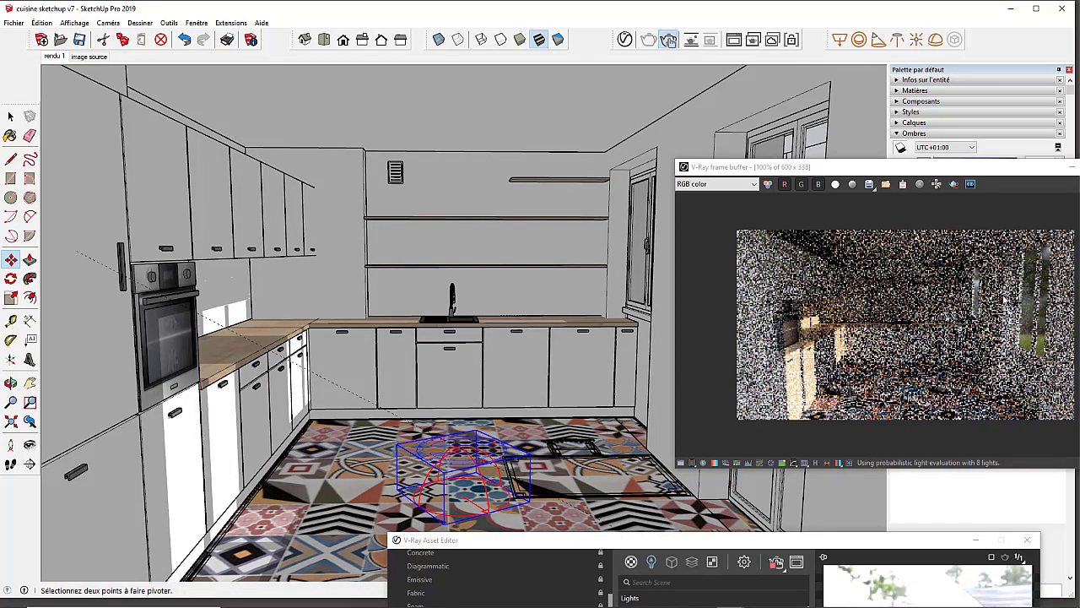
Rotate the dome light back to its previous axis-aligned orientation.
key("m")
key("q")
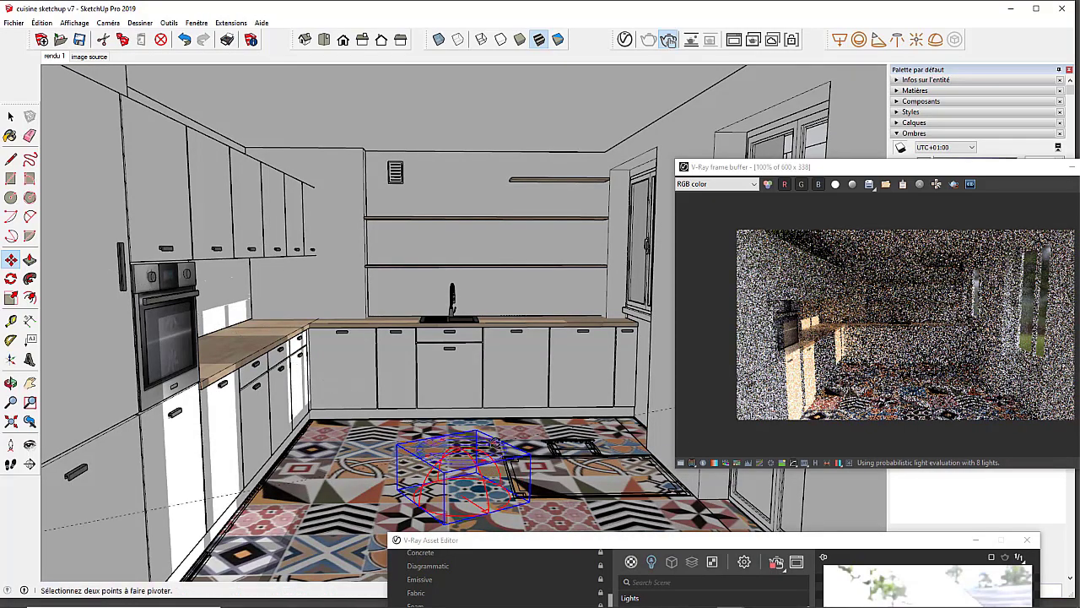
left_click(495, 442)
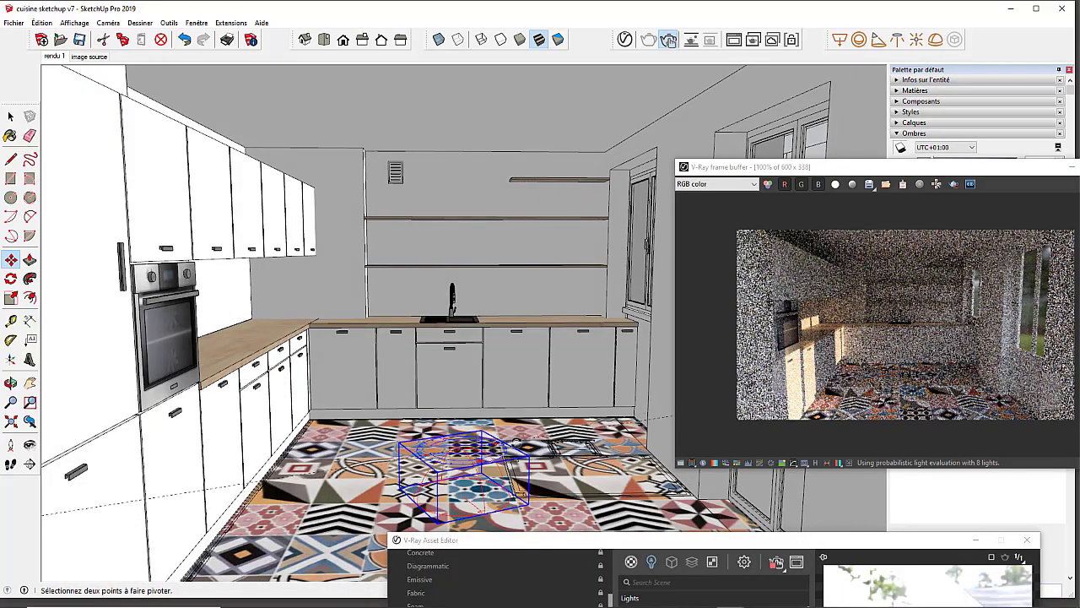
key("Escape")
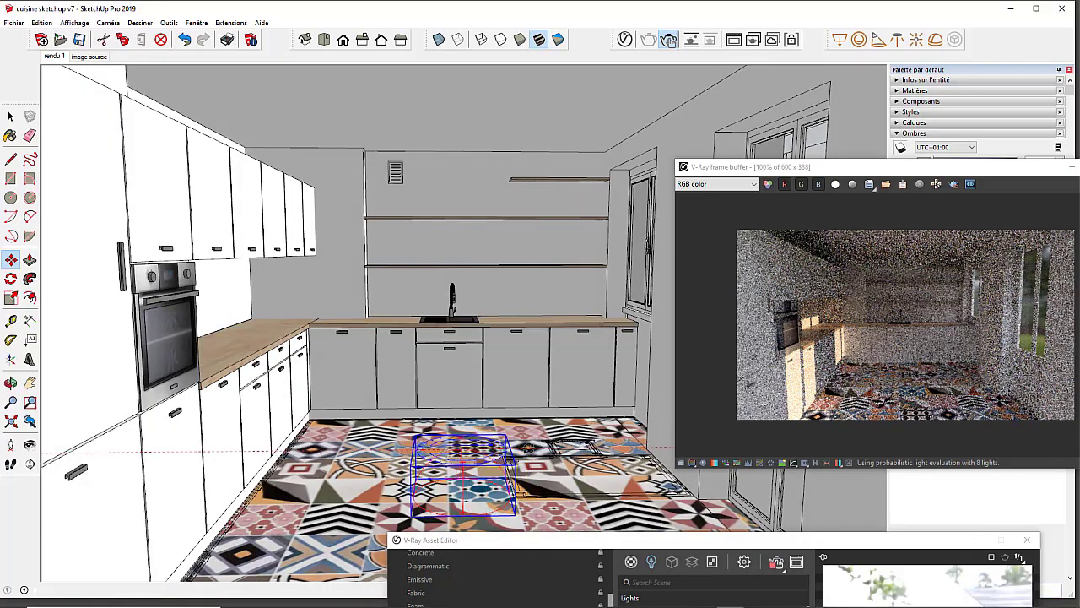
key("m")
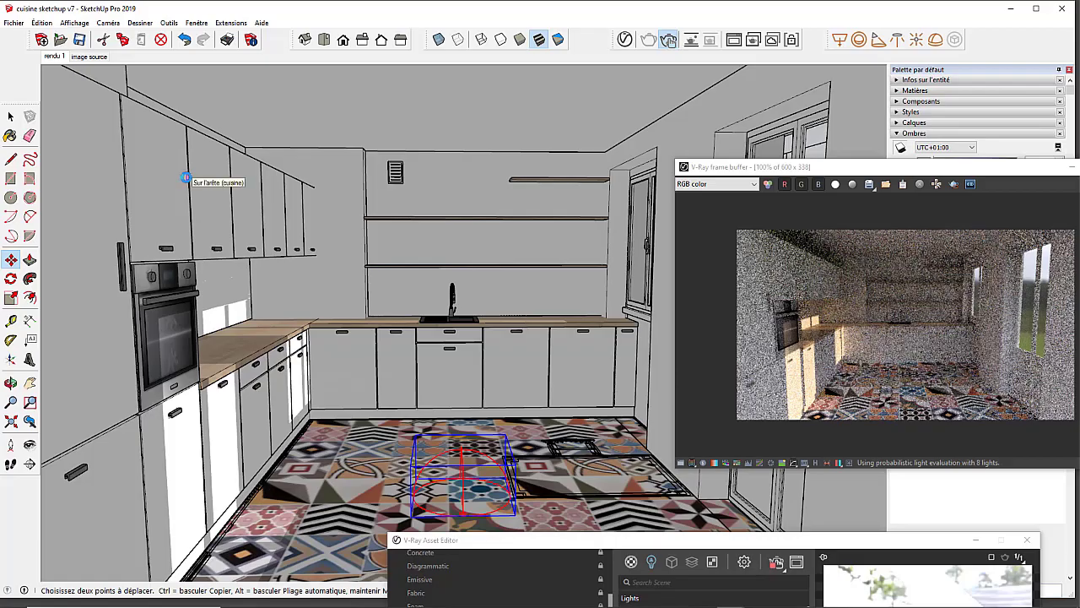
Save the model and rearrange the V-Ray frame buffer and asset editor so the render is unobstructed.
left_click_drag(847, 166, 781, 93)
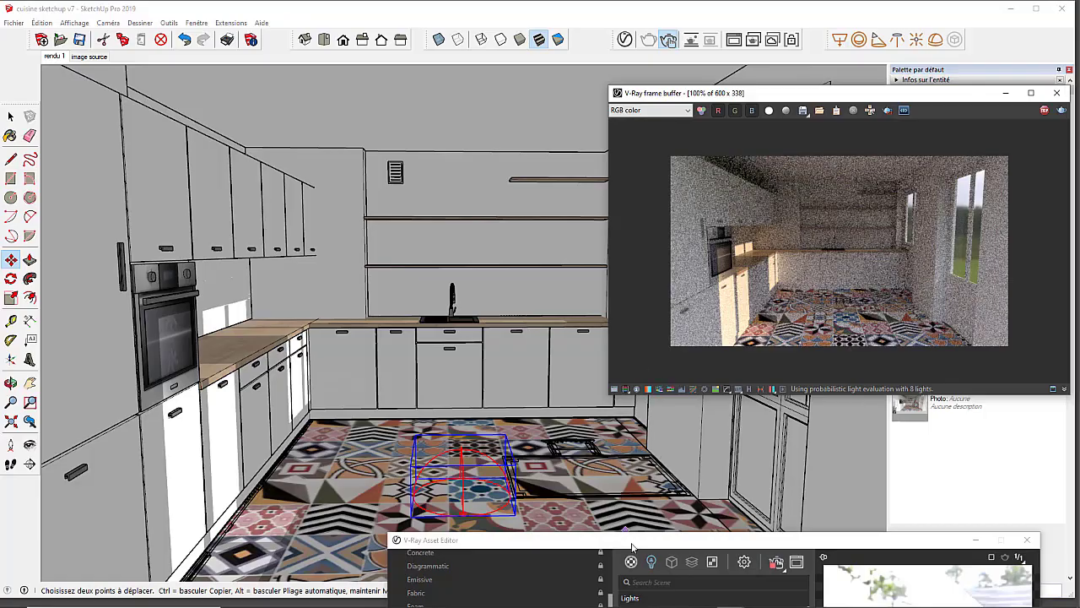
left_click_drag(636, 532, 303, 72)
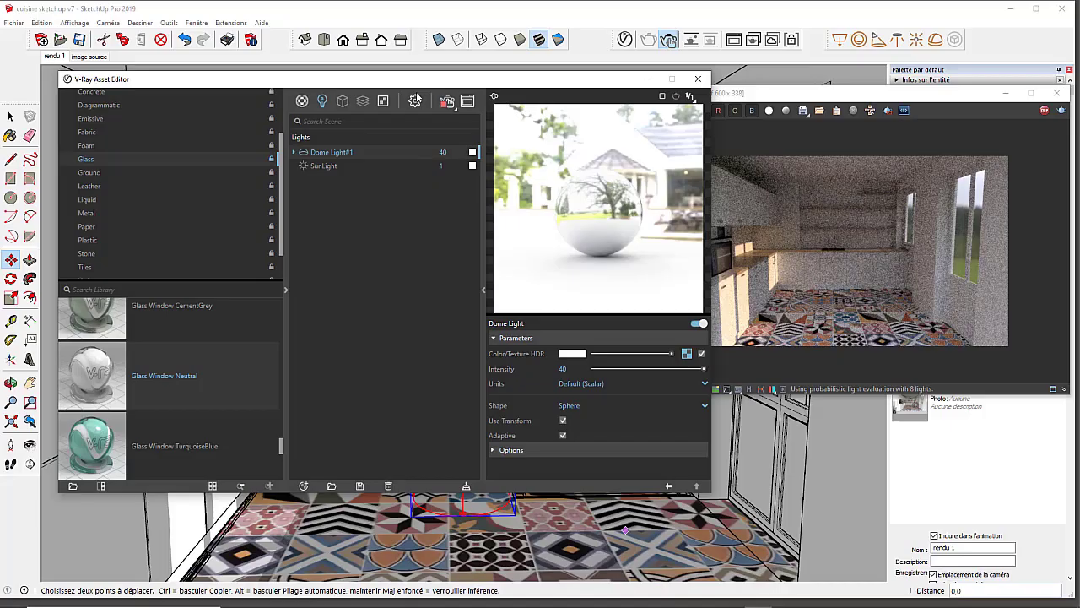
left_click_drag(414, 81, 741, 316)
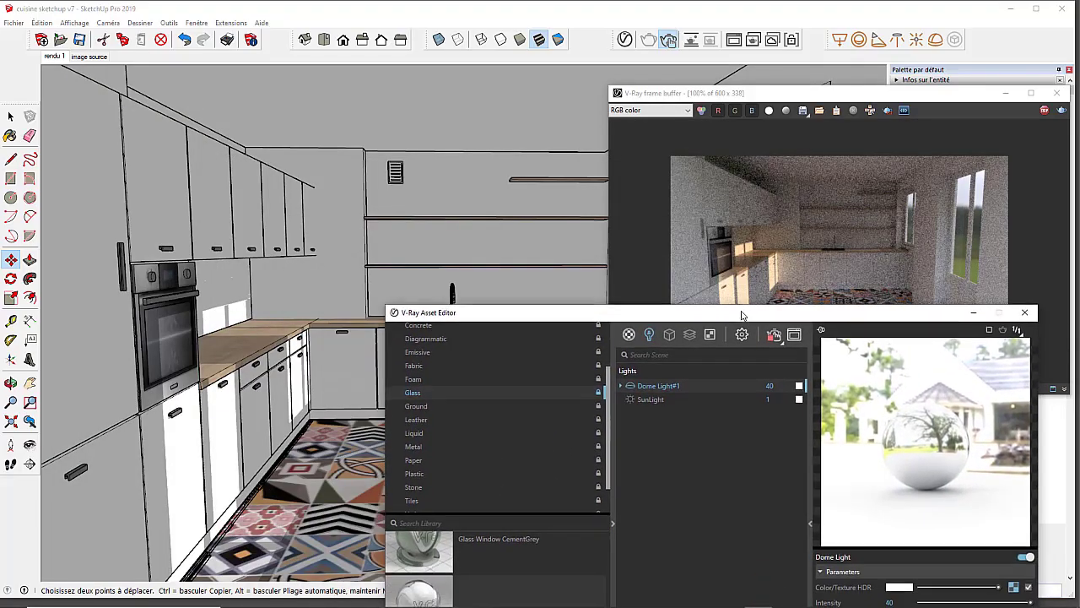
left_click(79, 41)
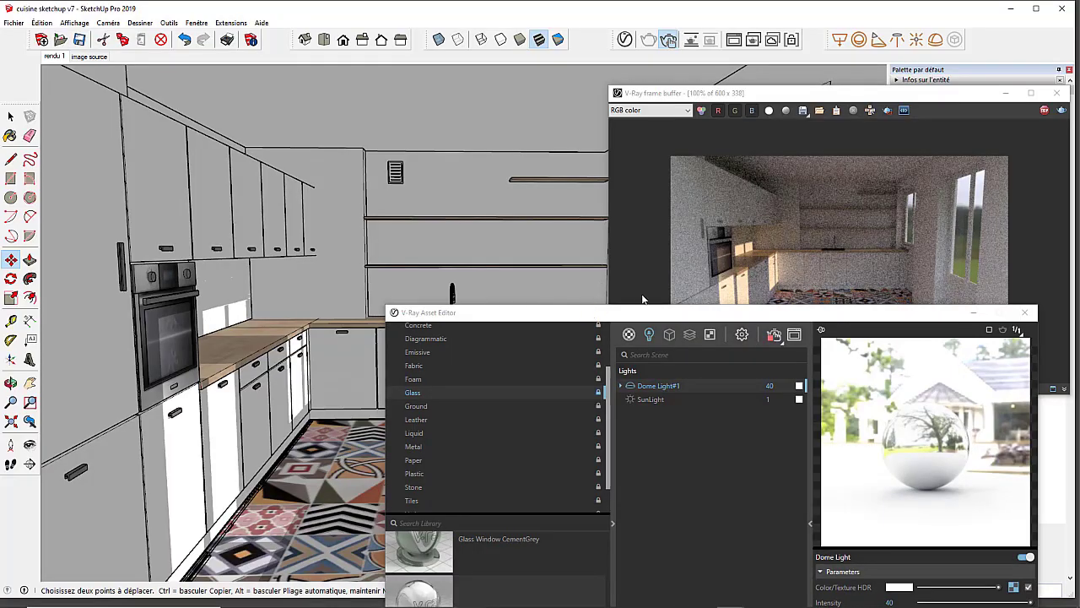
mouse_move(633, 315)
left_mouse_down()
mouse_move(530, 312)
mouse_move(295, 360)
left_mouse_up()
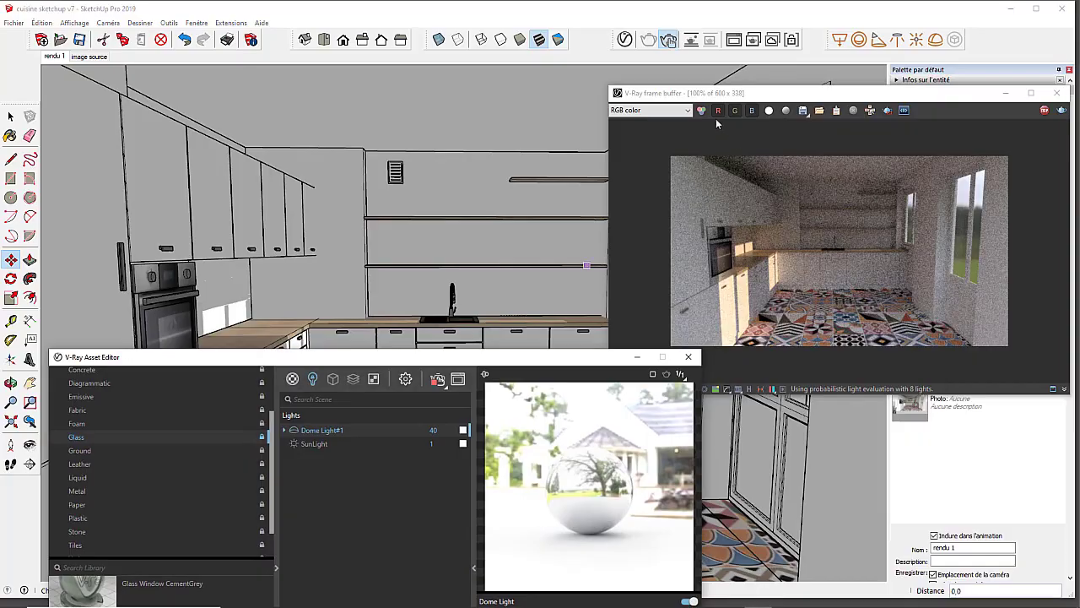